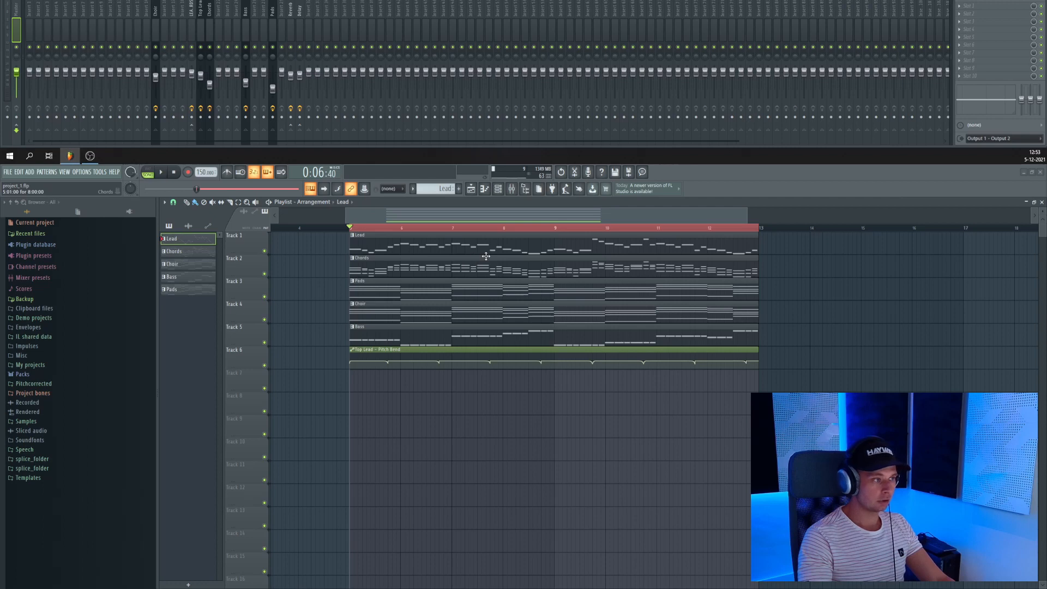
# Step: Play the looped arrangement from bar 5 to hear the Lead, Chords, Pads, Choir and Bass together, and stop playback
pyautogui.click(511, 188)
pyautogui.click(511, 189)
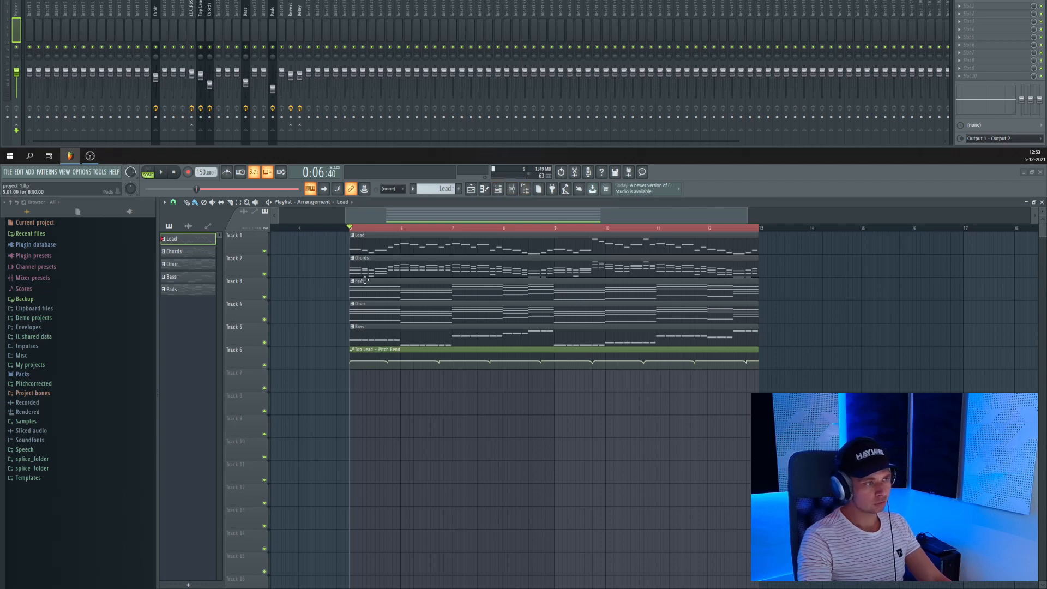
pyautogui.scroll(2, 364, 280)
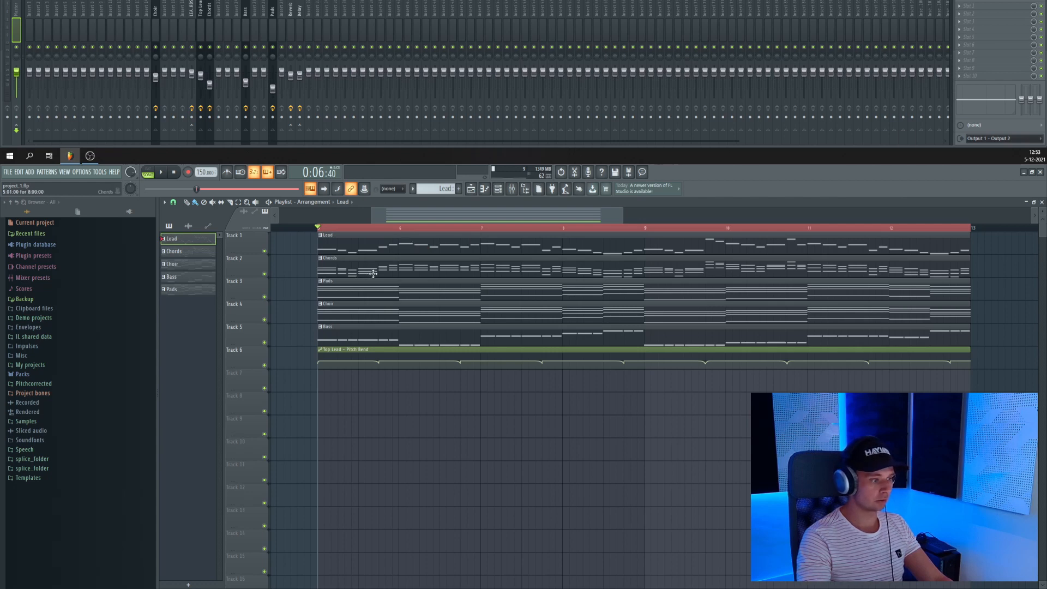
pyautogui.moveTo(435, 255); pyautogui.dragTo(455, 275)
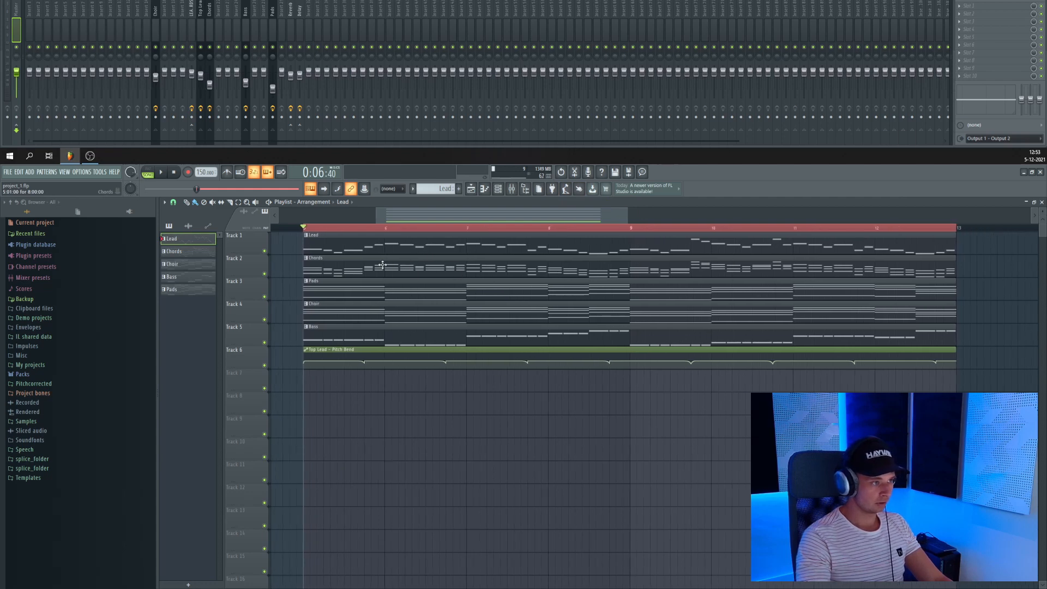
pyautogui.press('space')
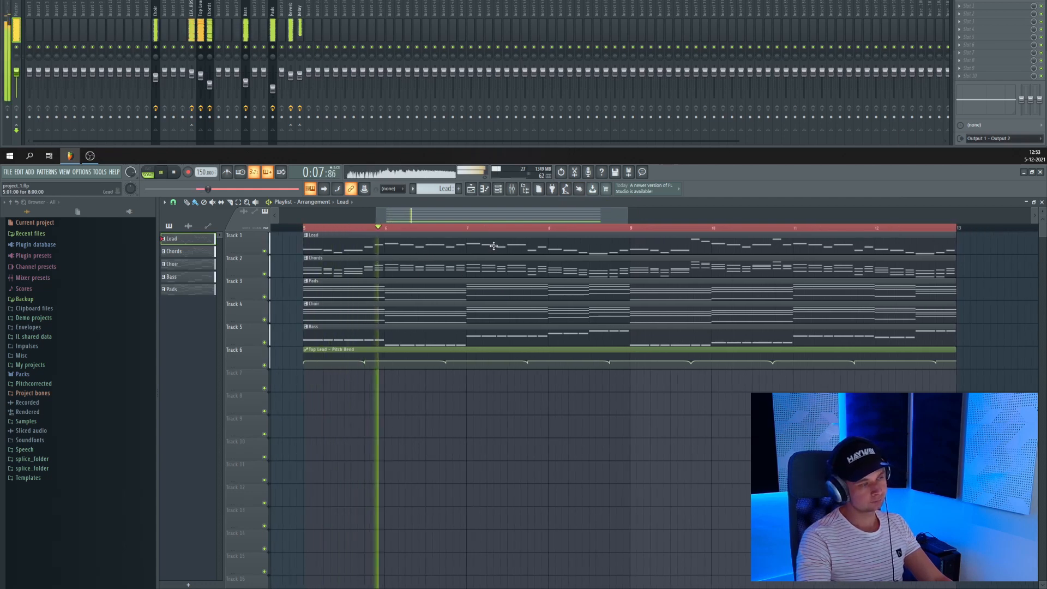
pyautogui.scroll(-4, 545, 273)
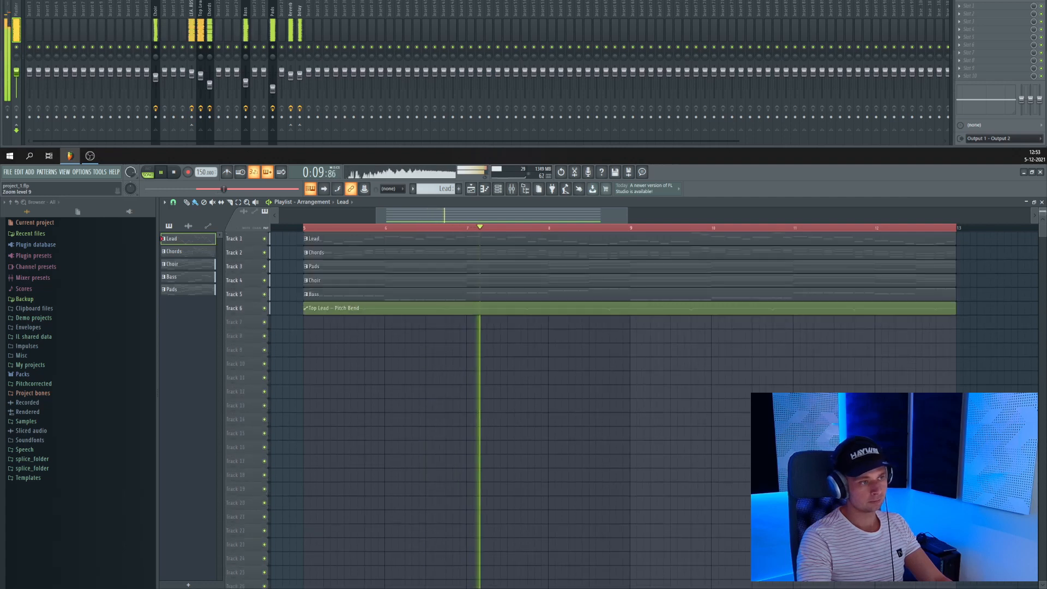
pyautogui.scroll(3, 575, 266)
pyautogui.scroll(-3, 581, 266)
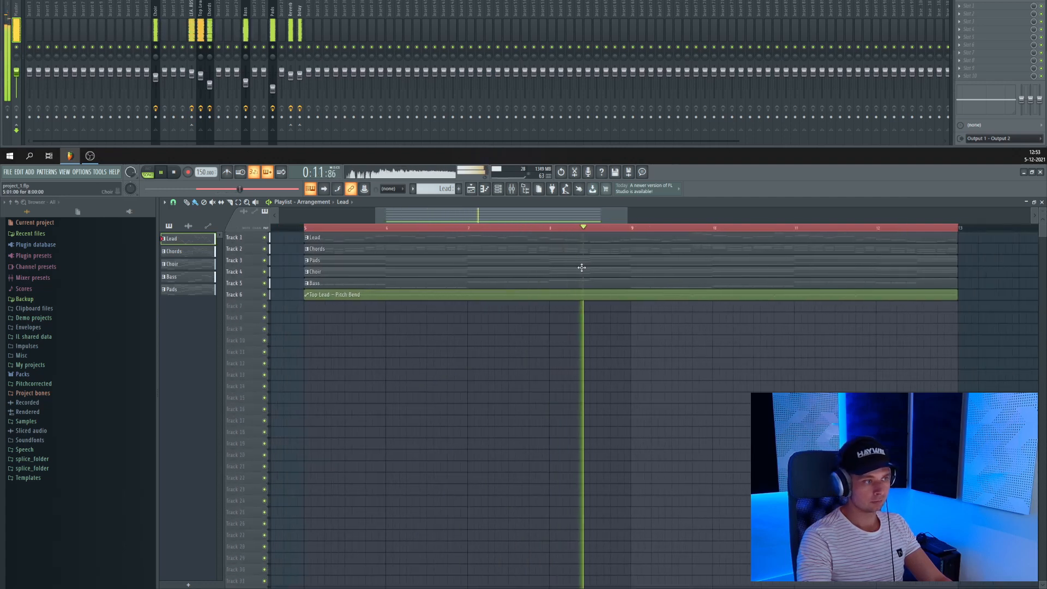
pyautogui.moveTo(582, 266); pyautogui.dragTo(561, 268)
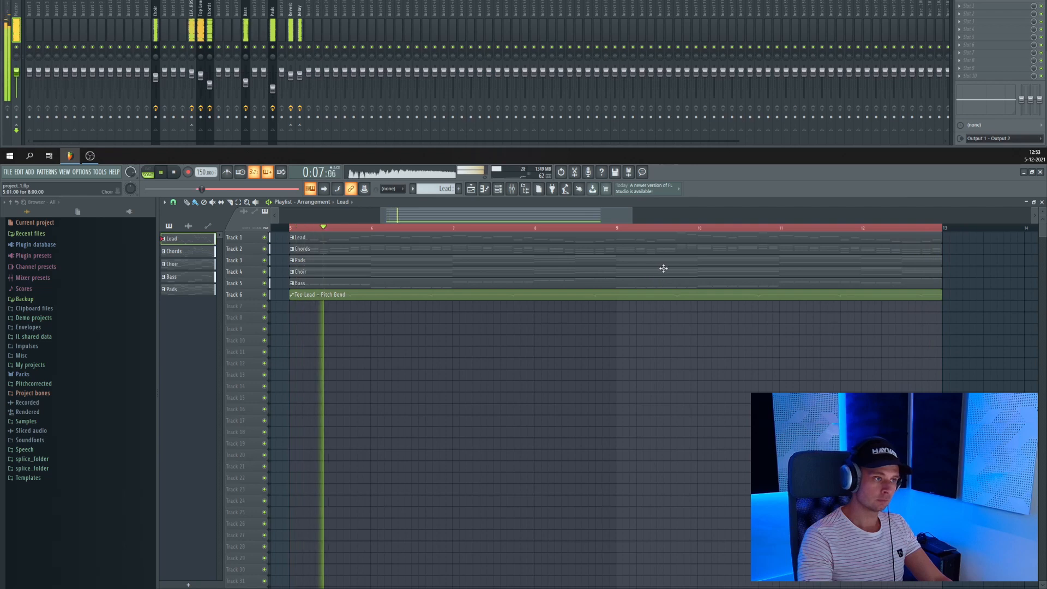
pyautogui.press('space')
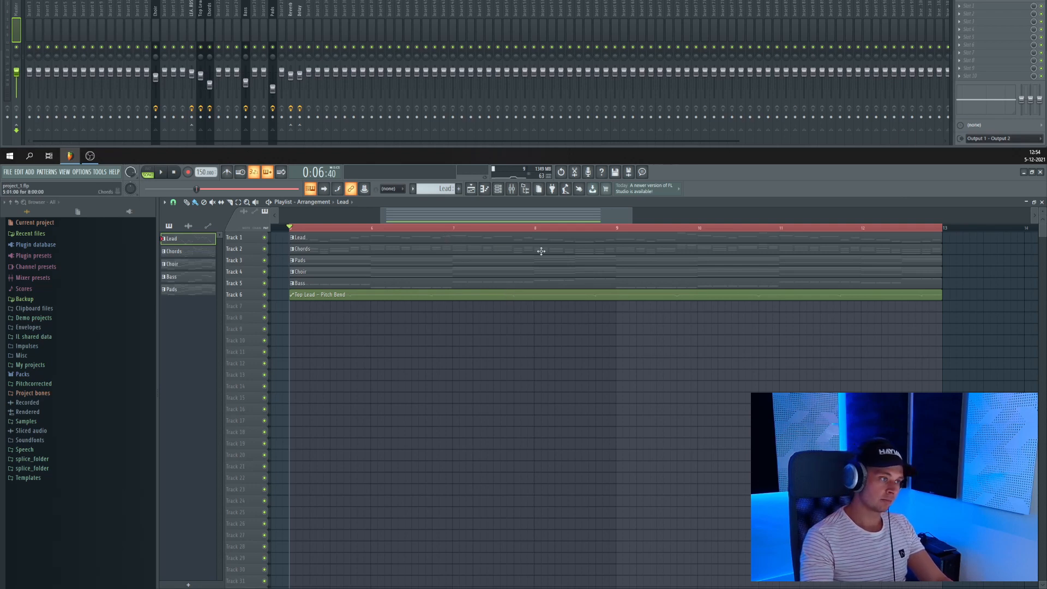
# Step: Load Ozone 8 into the first effect slot of the Master mixer track, finding it with the search term "ozo"
pyautogui.hscroll(-2, 498, 304)
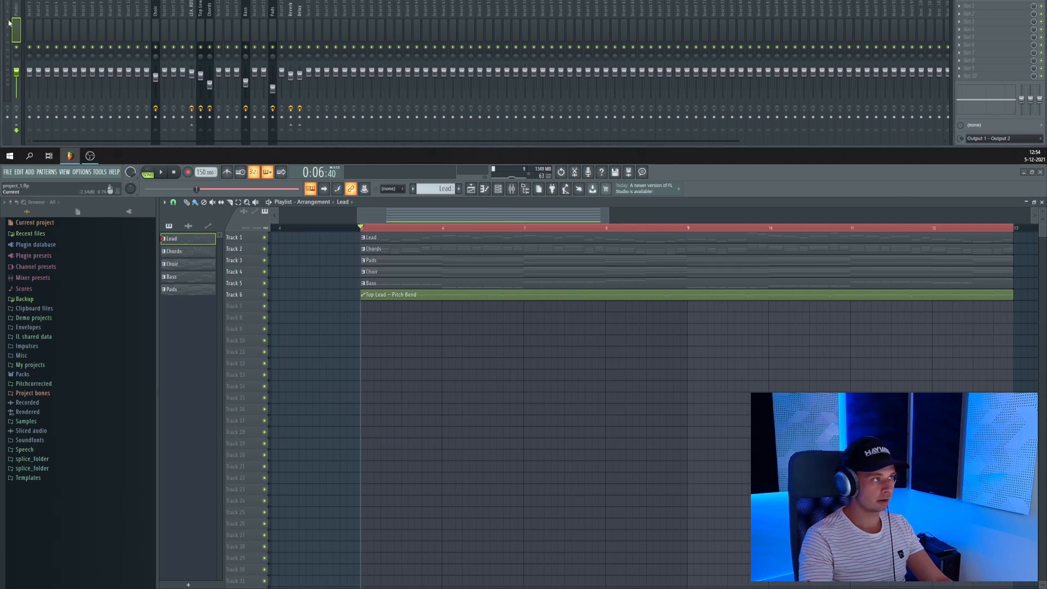
pyautogui.click(969, 6)
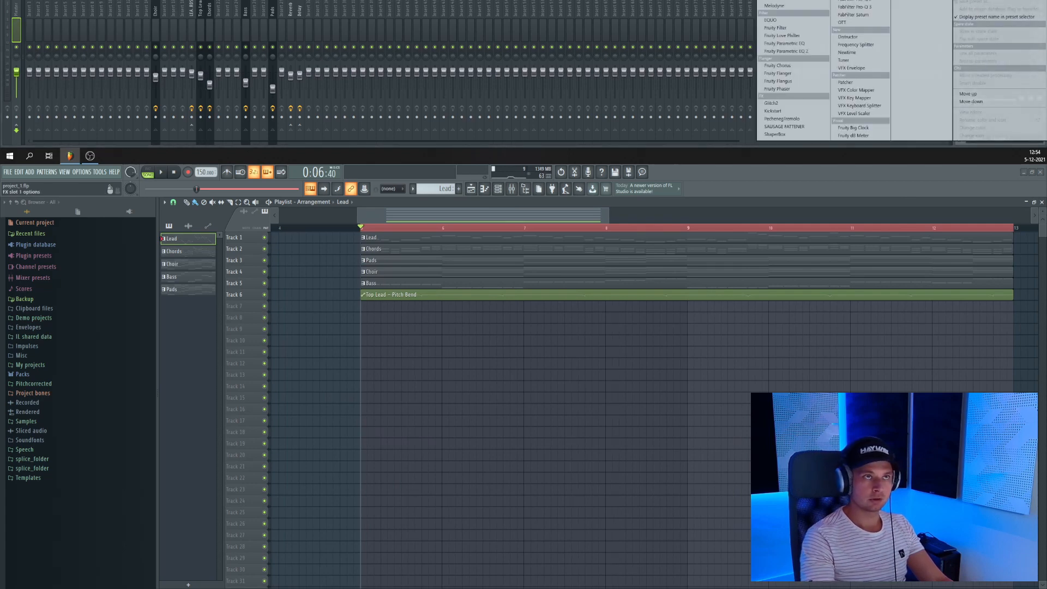
pyautogui.write('ozo')
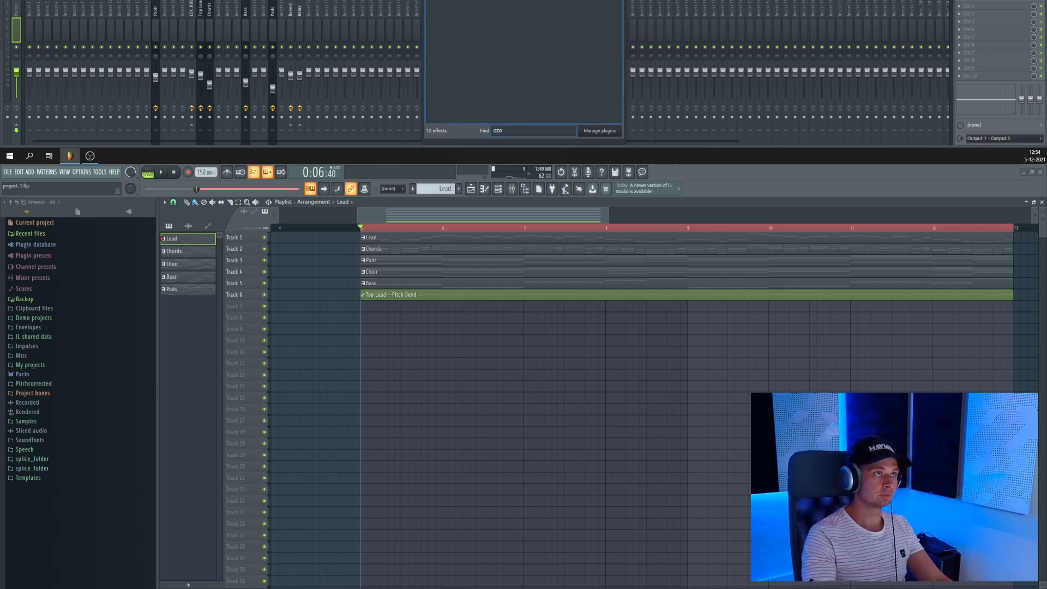
pyautogui.press('Return')
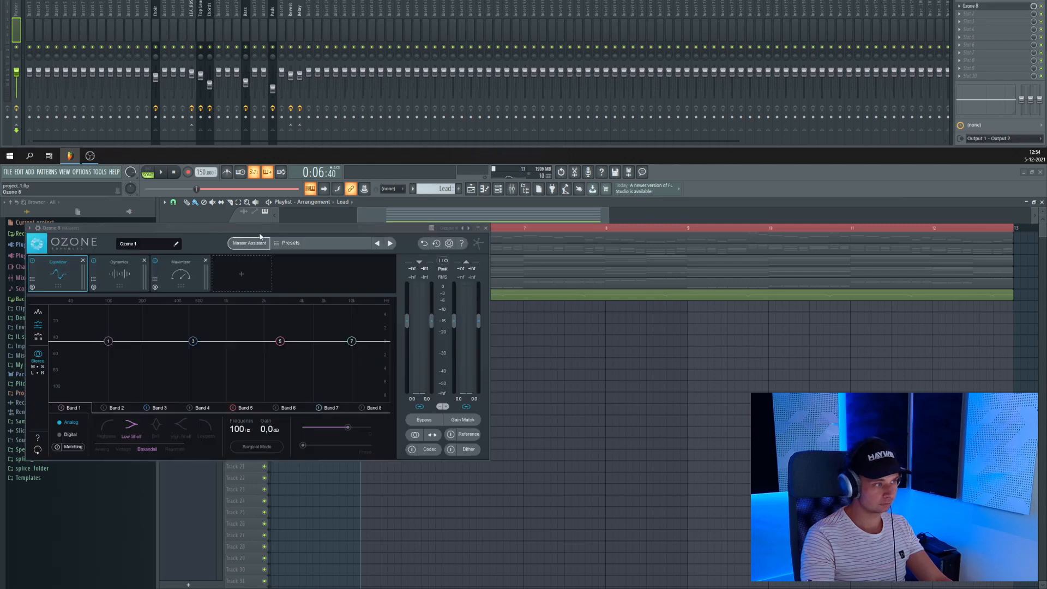
# Step: Bypass the Equalizer, Dynamics and Maximizer modules in Ozone 8 and place its window below the playlist clips
pyautogui.moveTo(274, 234); pyautogui.dragTo(589, 303)
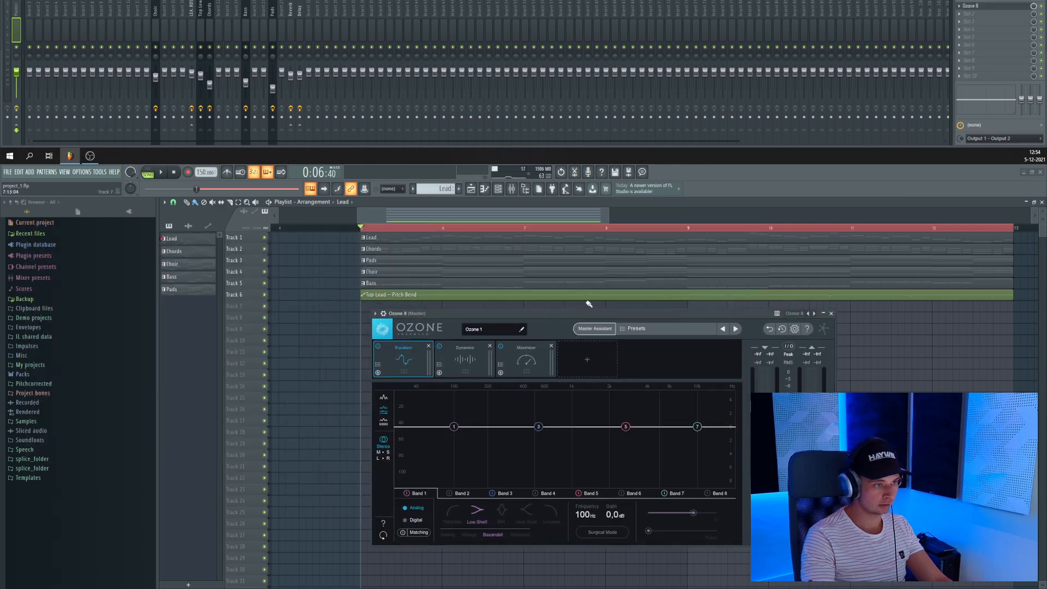
pyautogui.click(464, 360)
pyautogui.click(503, 362)
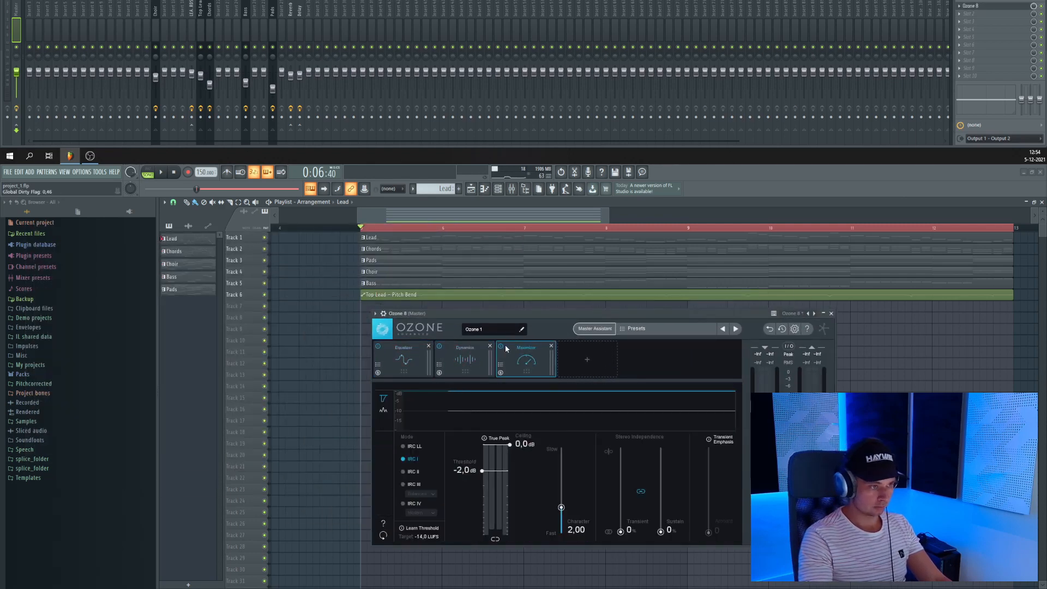
pyautogui.click(501, 347)
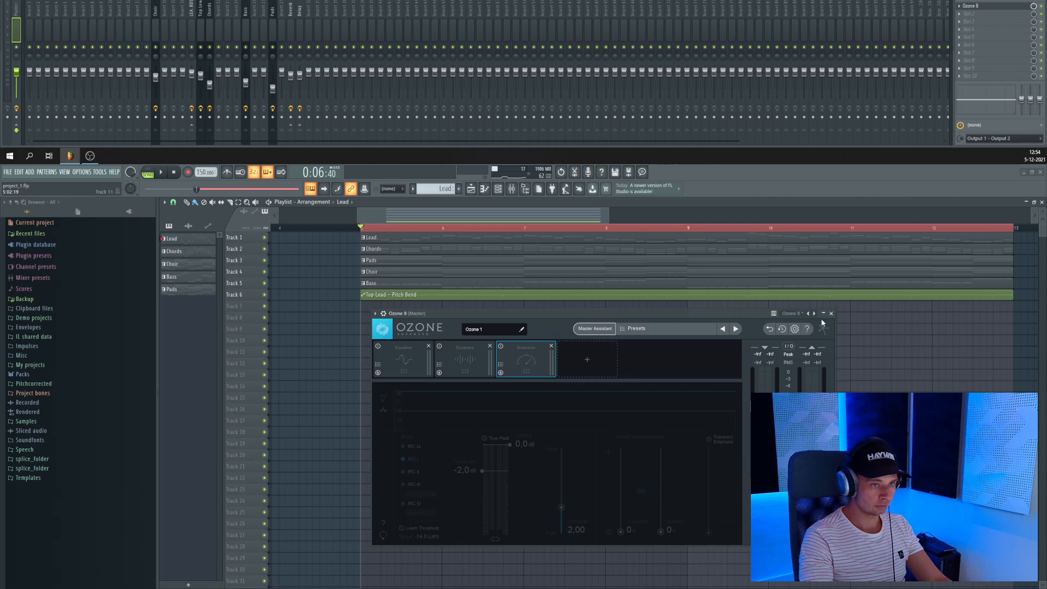
pyautogui.moveTo(712, 316); pyautogui.dragTo(694, 335)
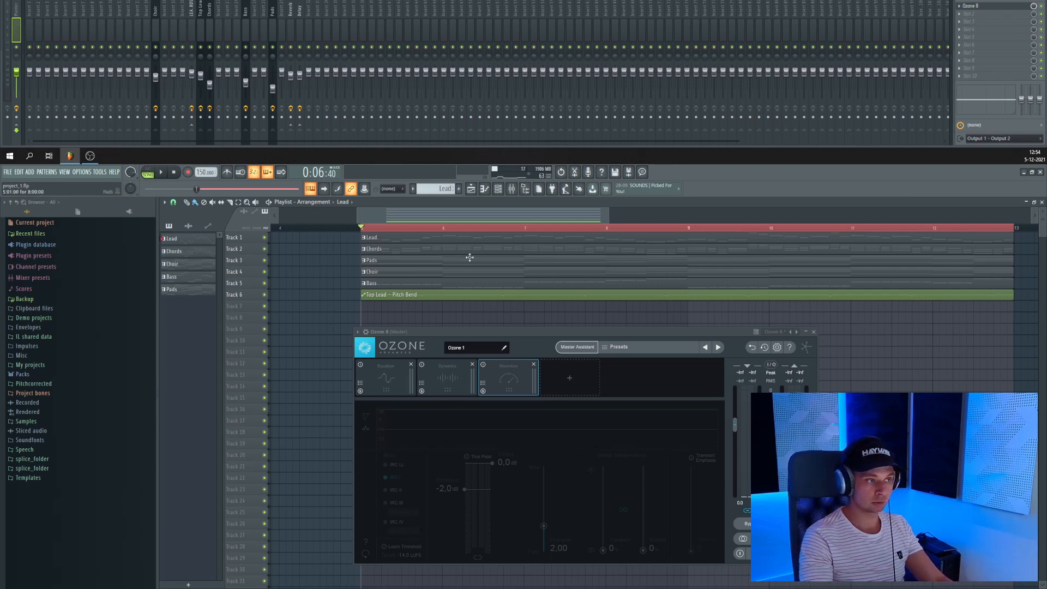
# Step: Lower the Choir, lead bus, Bass, Pads, Reverb and Delay faders together slightly while checking the Master level during playback
pyautogui.press('space')
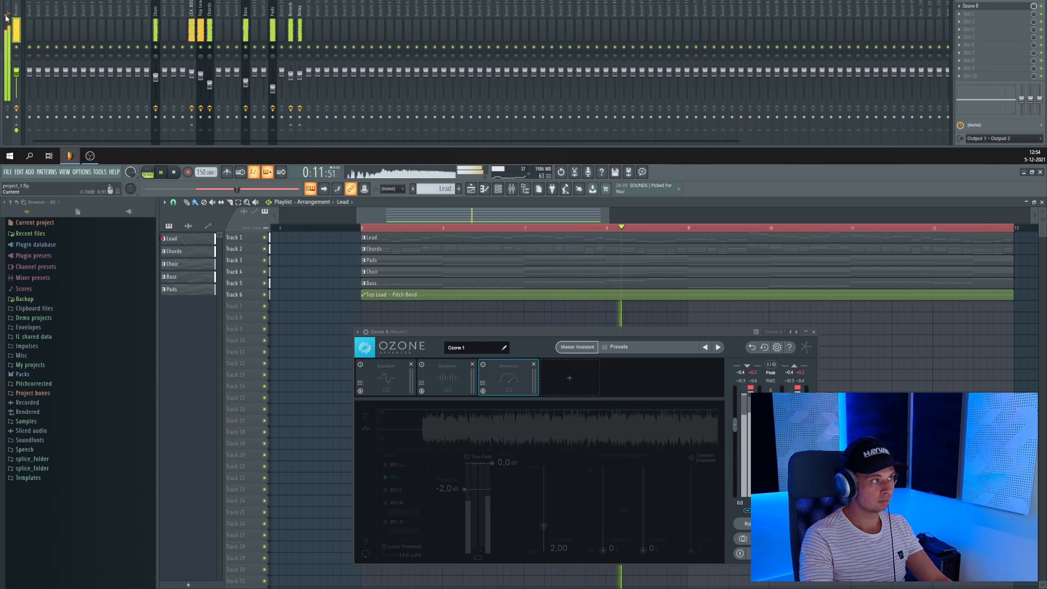
pyautogui.press('space')
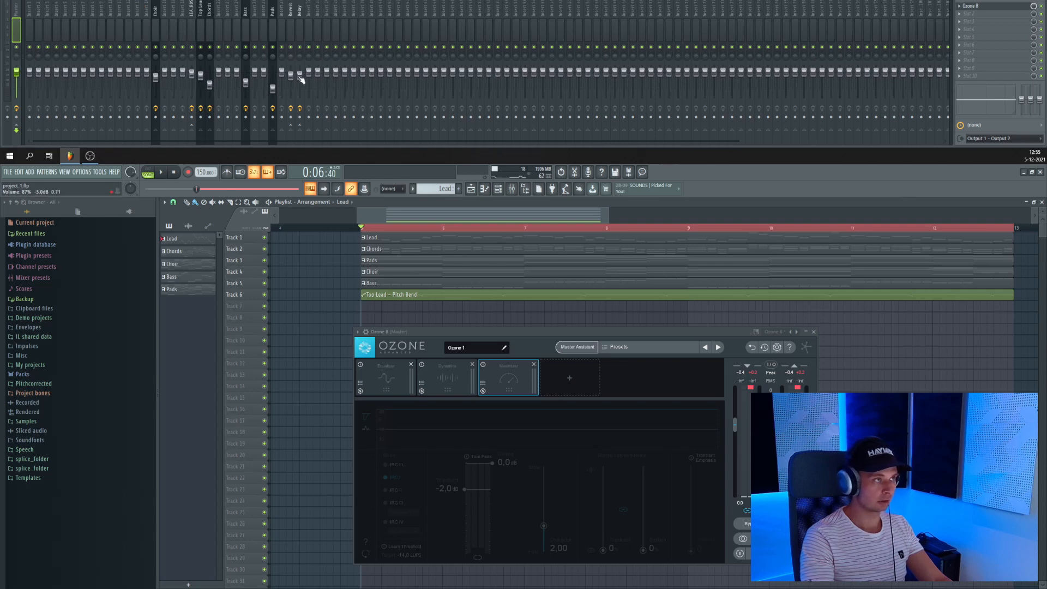
pyautogui.press('space')
pyautogui.click(271, 30)
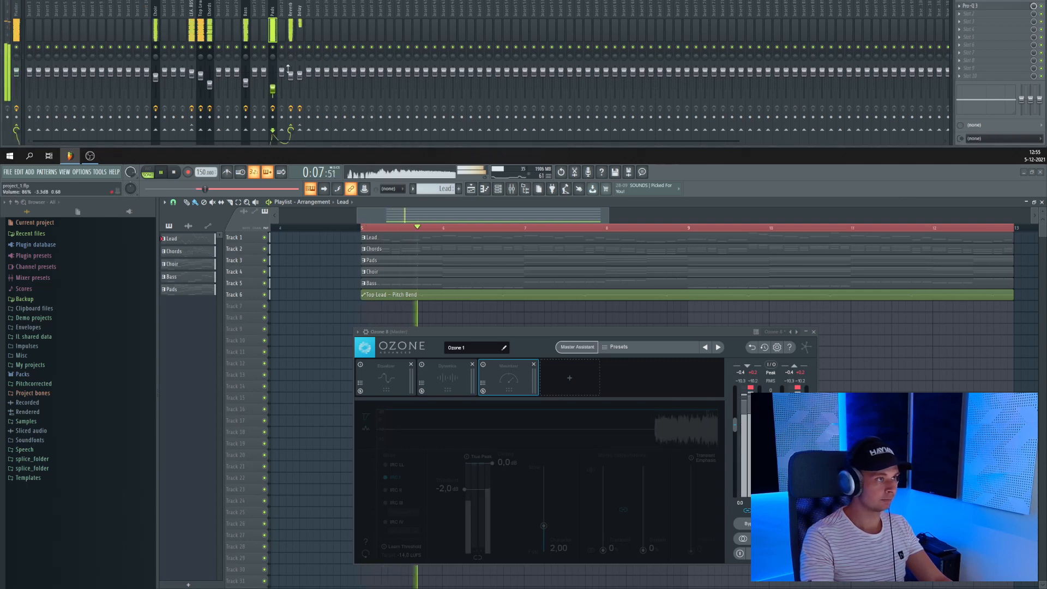
pyautogui.click(245, 29)
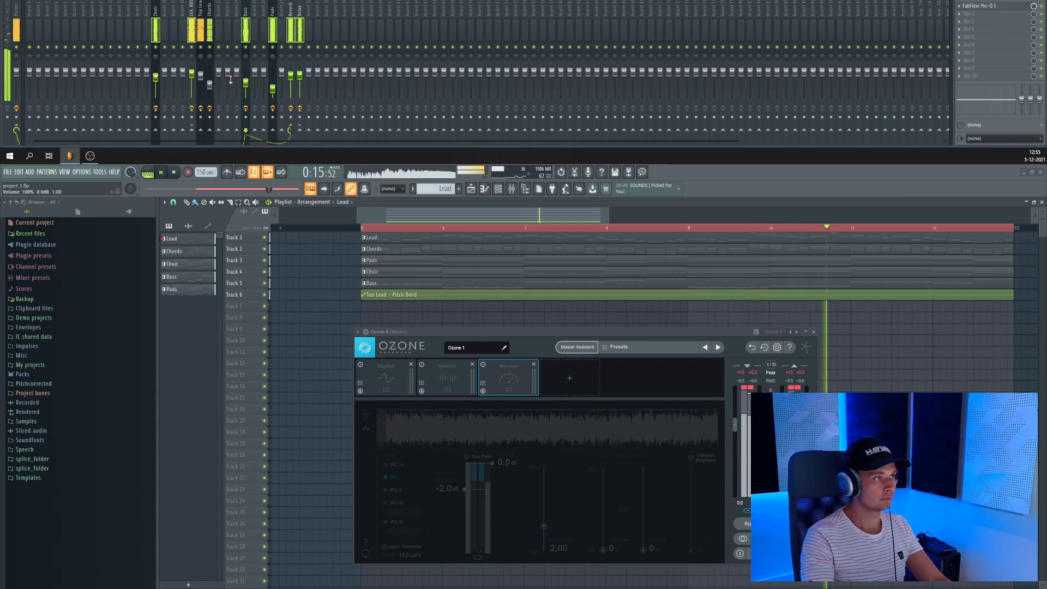
pyautogui.moveTo(158, 82); pyautogui.dragTo(155, 81)
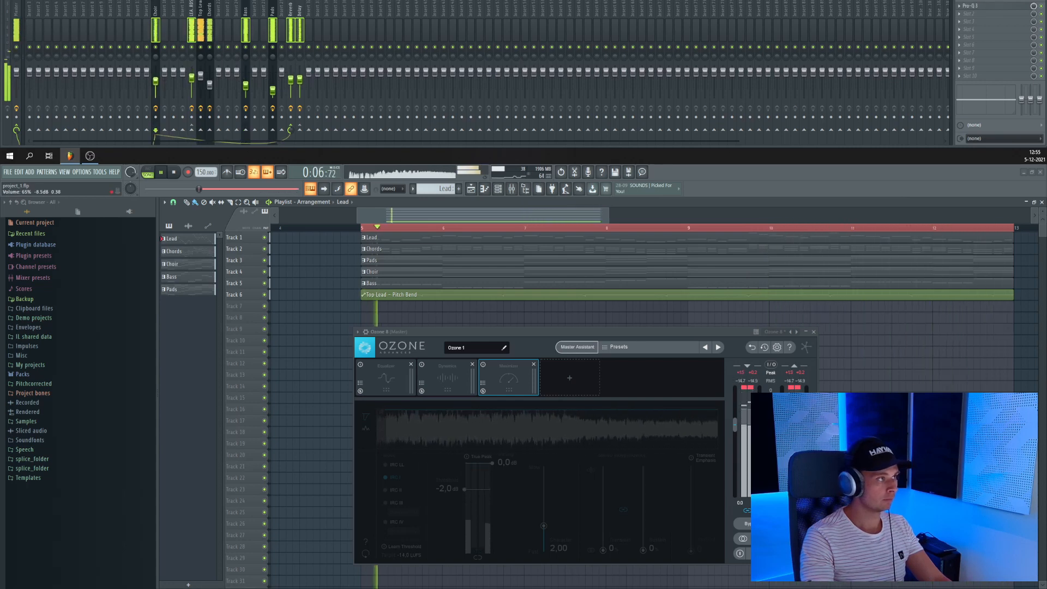
pyautogui.click(17, 29)
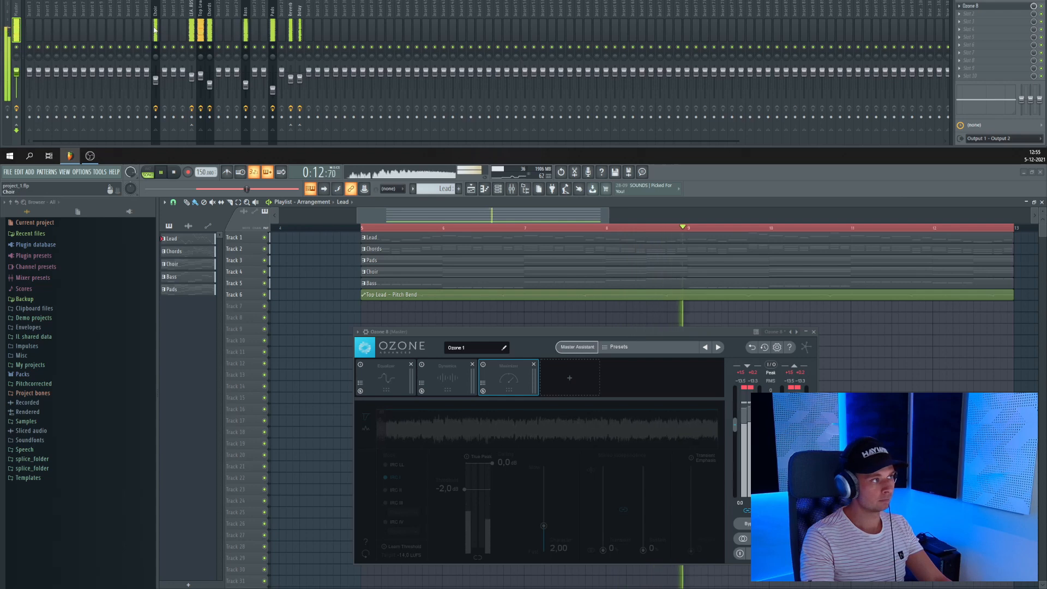
pyautogui.press('space')
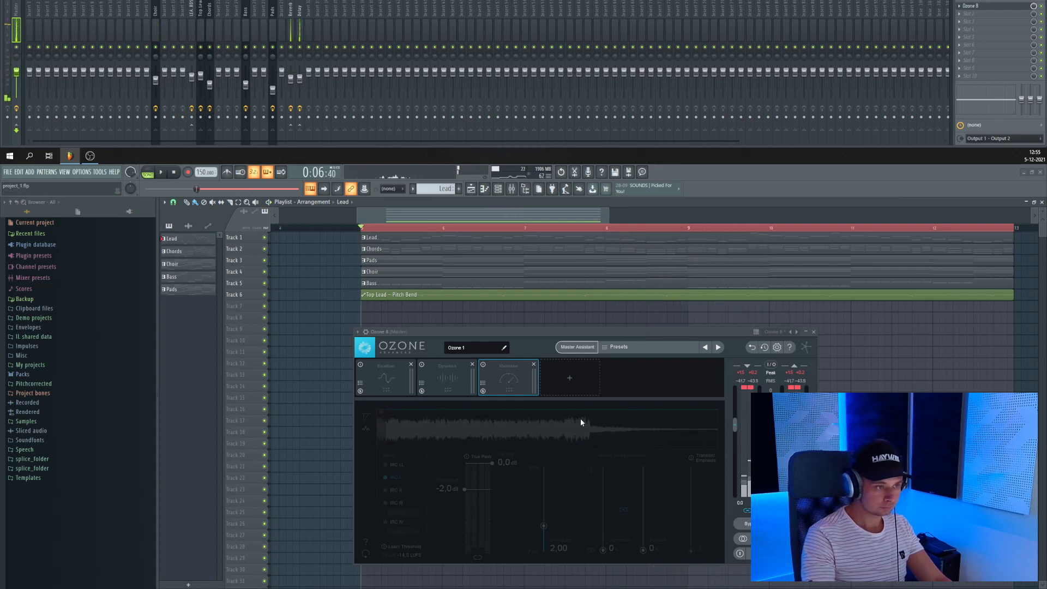
# Step: Re-enable the Ozone Maximizer and raise its threshold to 0.0 dB
pyautogui.click(483, 365)
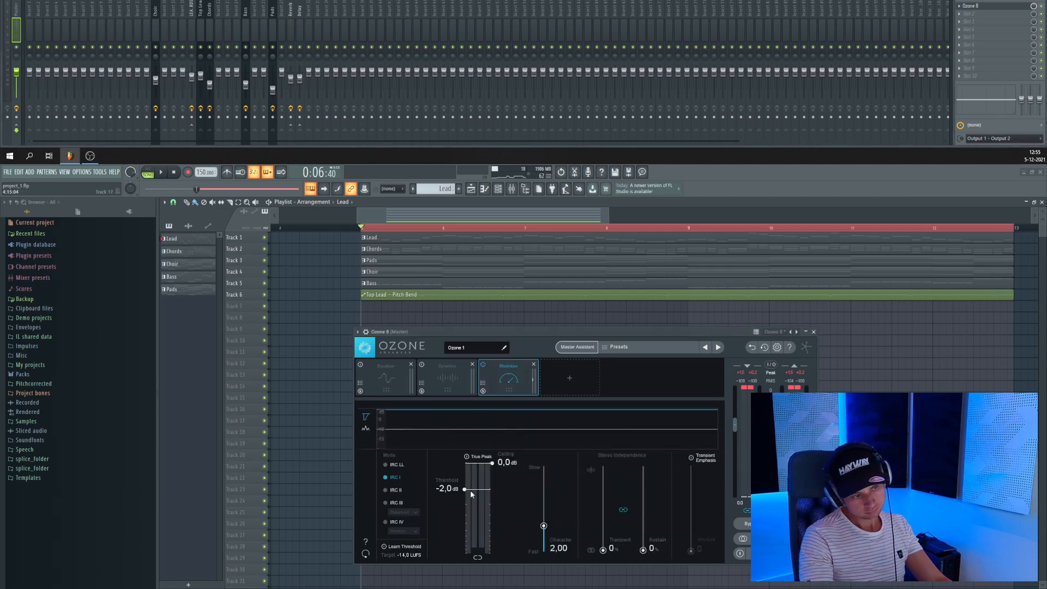
pyautogui.moveTo(465, 470); pyautogui.dragTo(465, 468)
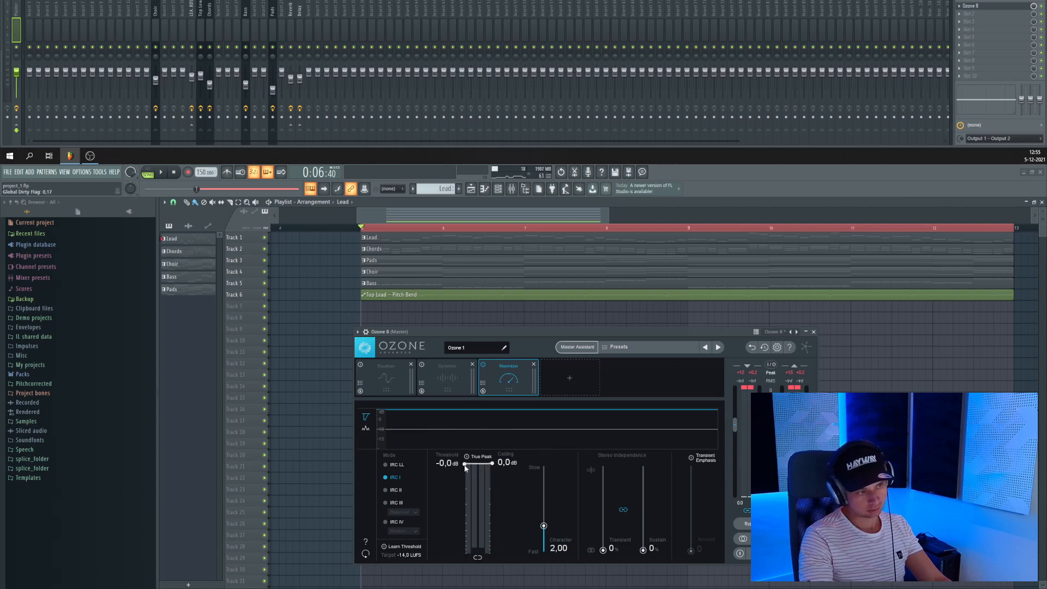
pyautogui.moveTo(547, 340); pyautogui.dragTo(524, 287)
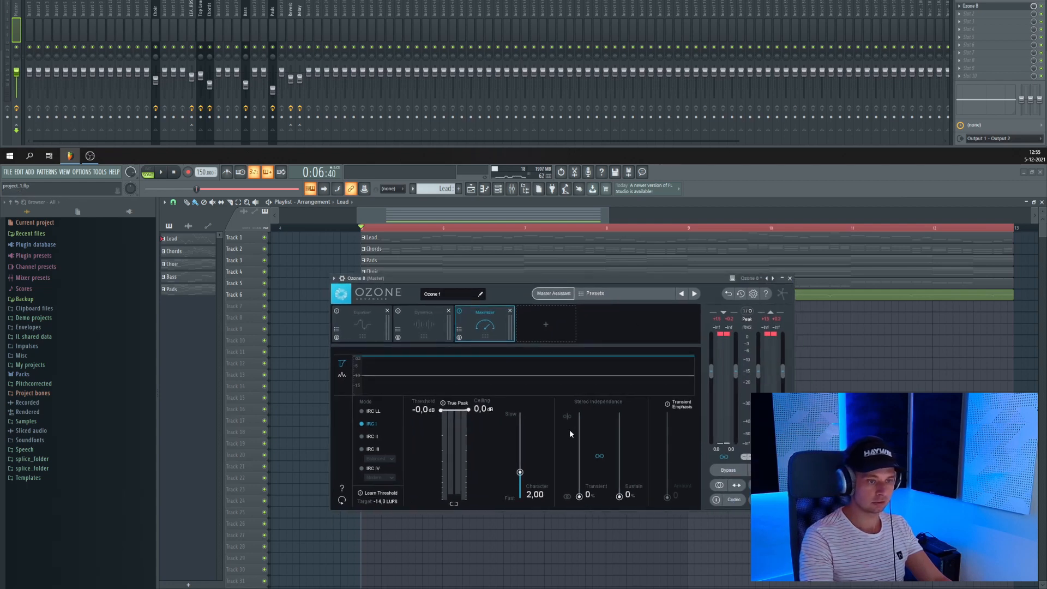
# Step: Play the full arrangement through the Maximizer to check the overall sound and limiting
pyautogui.press('space')
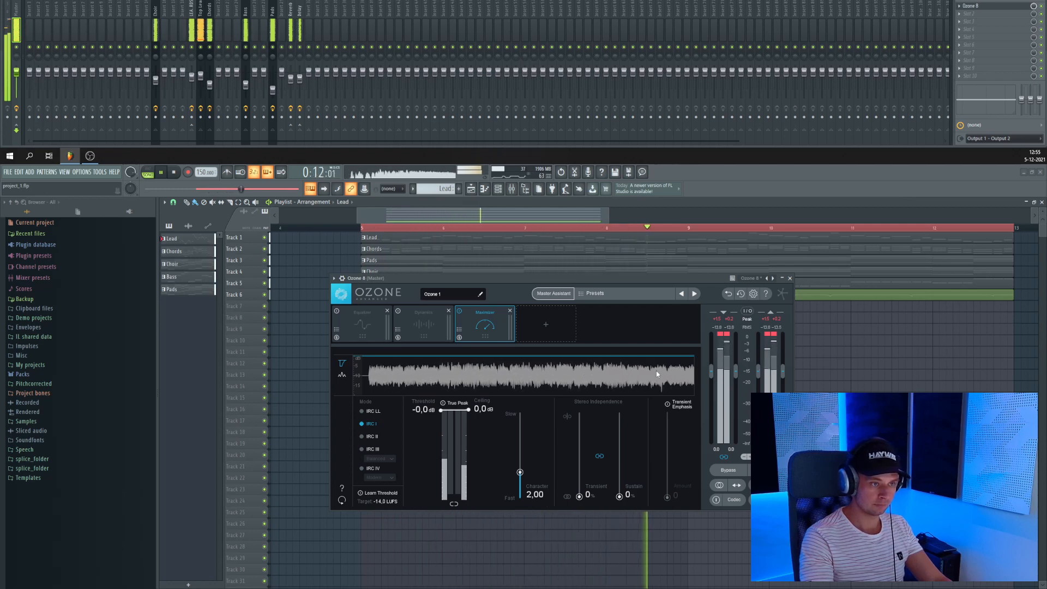
pyautogui.press('space')
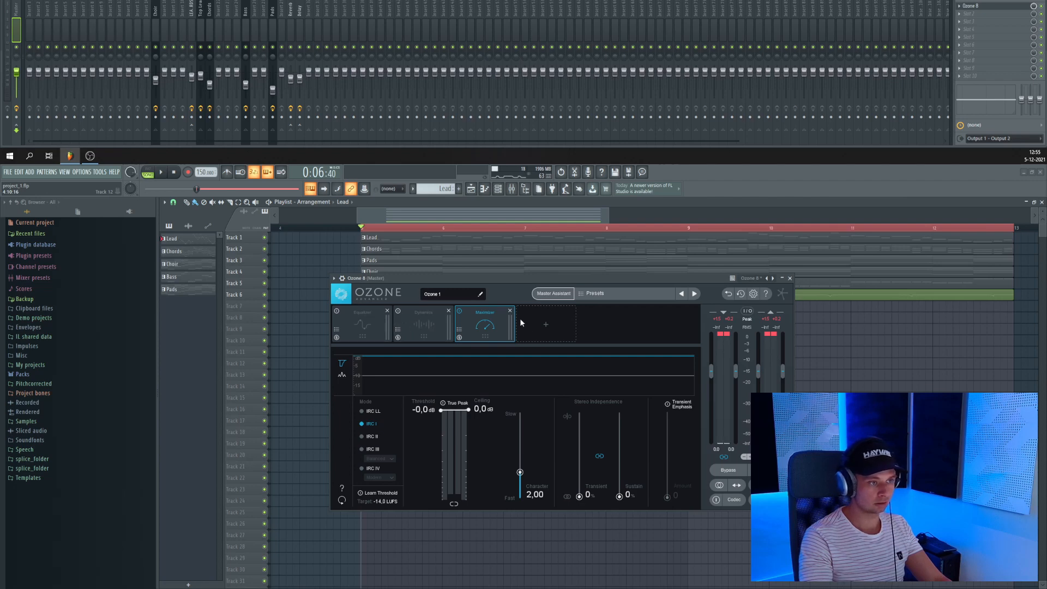
pyautogui.moveTo(547, 277); pyautogui.dragTo(583, 267)
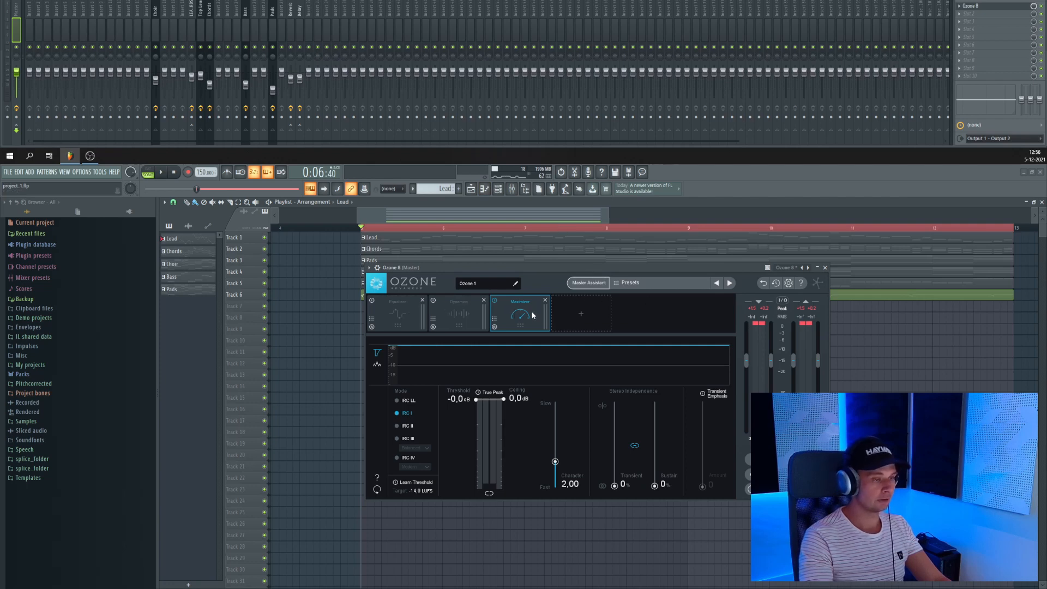
pyautogui.moveTo(574, 271); pyautogui.dragTo(515, 271)
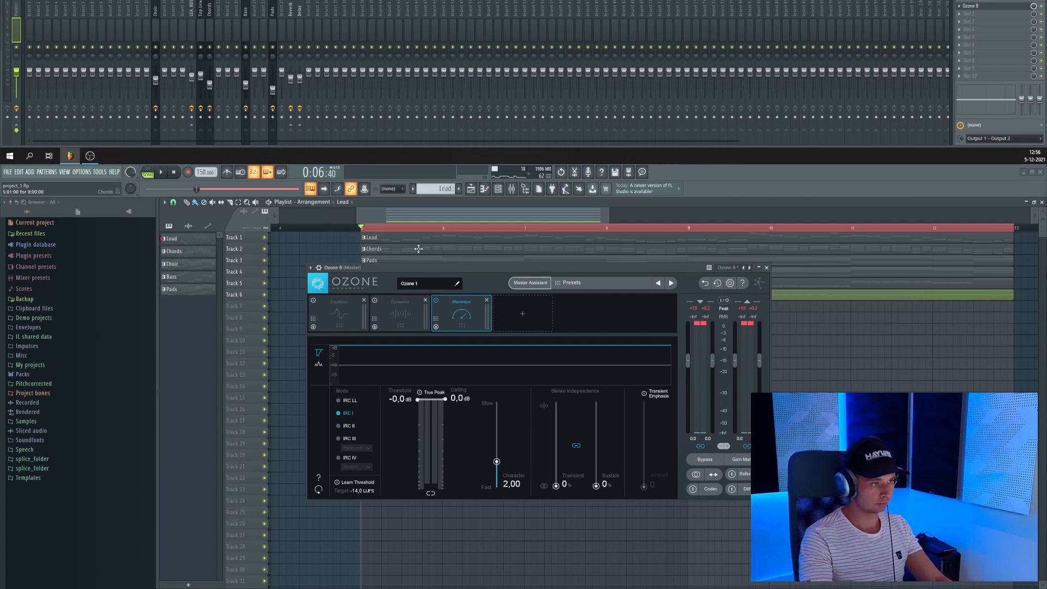
pyautogui.press('space')
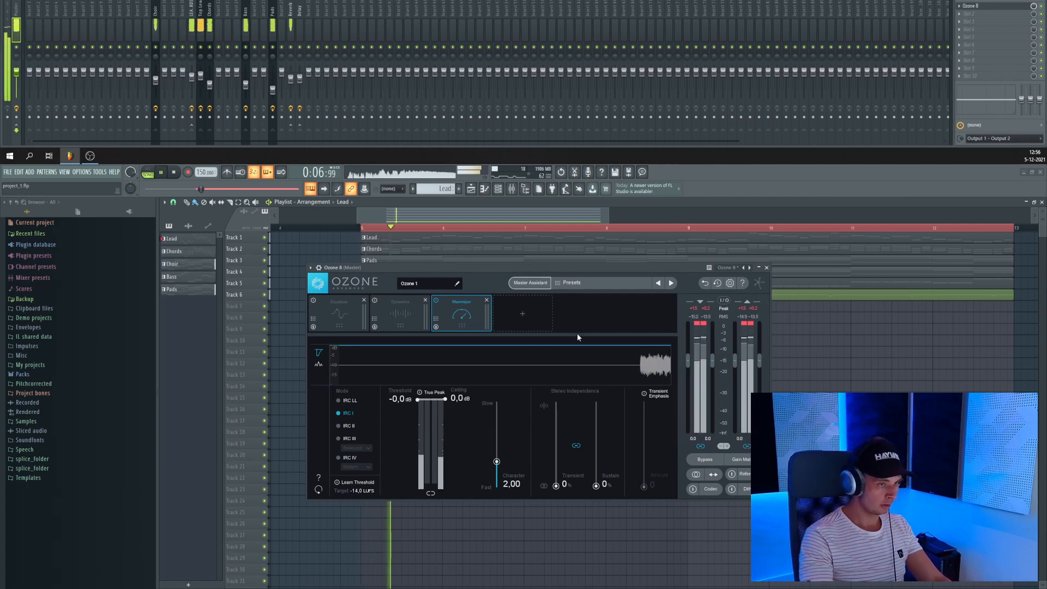
pyautogui.press('space')
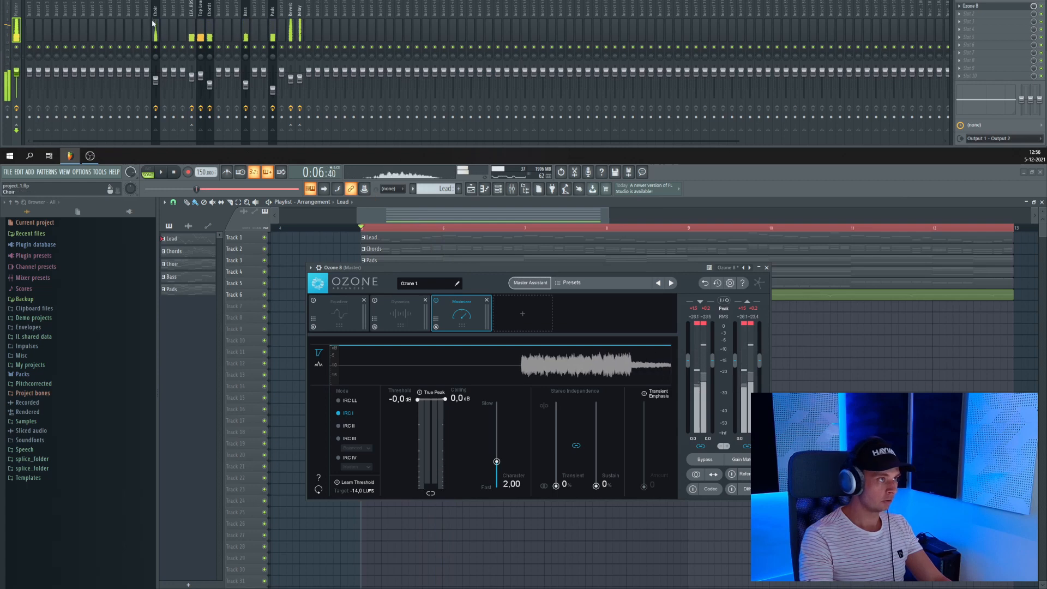
# Step: Solo the Choir mixer track with its Reverb send and play it back on its own
pyautogui.rightClick(156, 49)
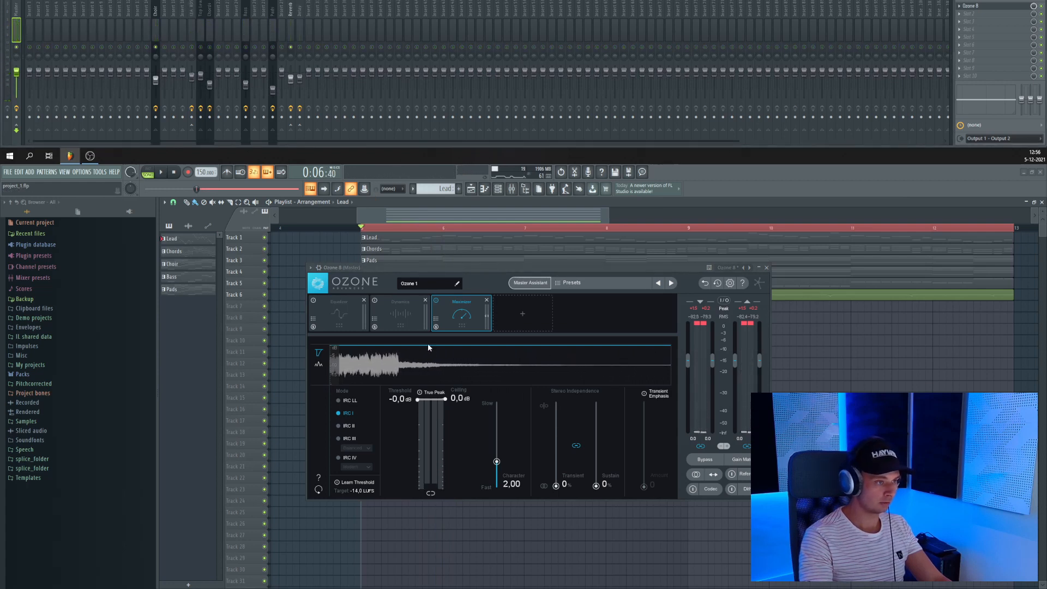
pyautogui.press('space')
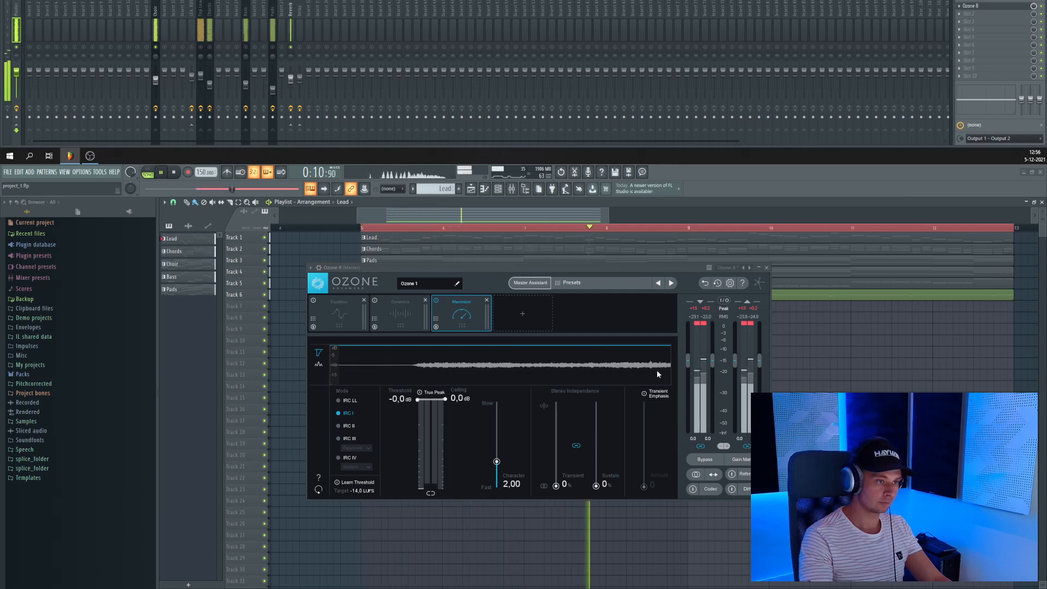
pyautogui.press('space')
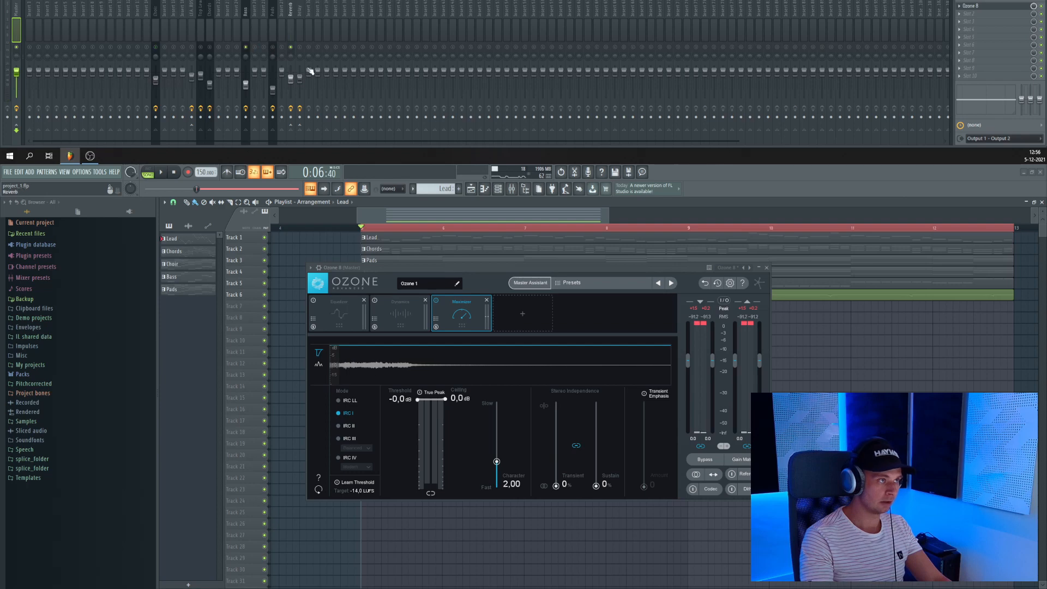
# Step: Play the Bass with its Reverb, and listen again with the Pads, lead bus, Chords and Top Lead added
pyautogui.press('space')
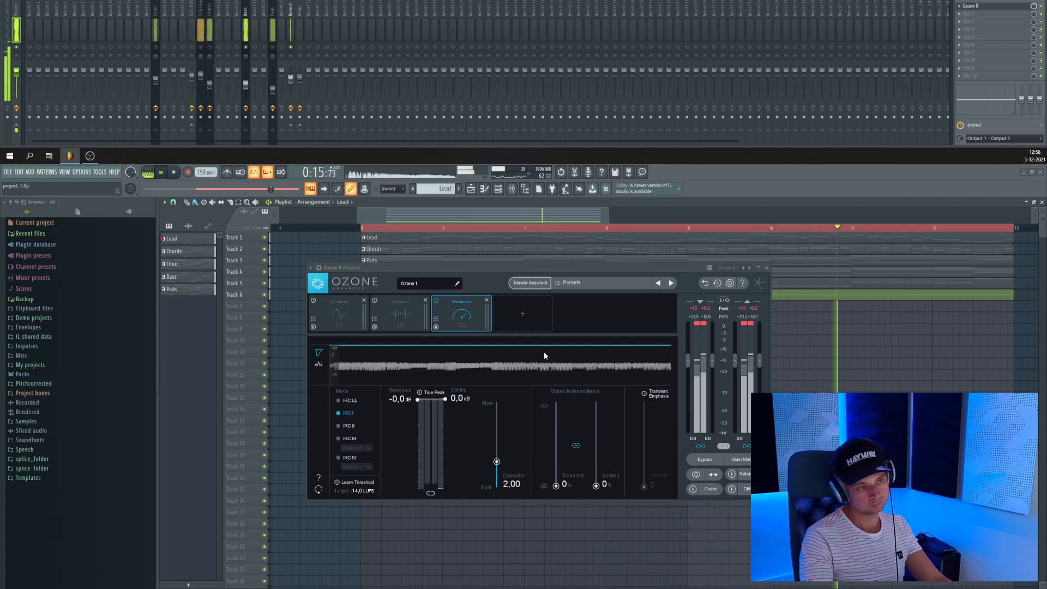
pyautogui.press('space')
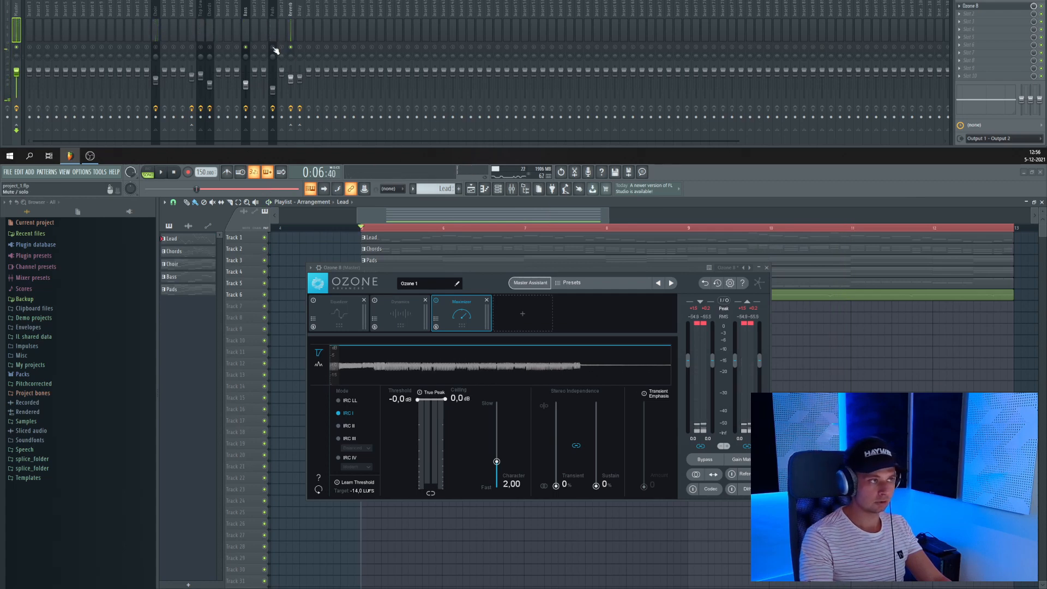
pyautogui.press('space')
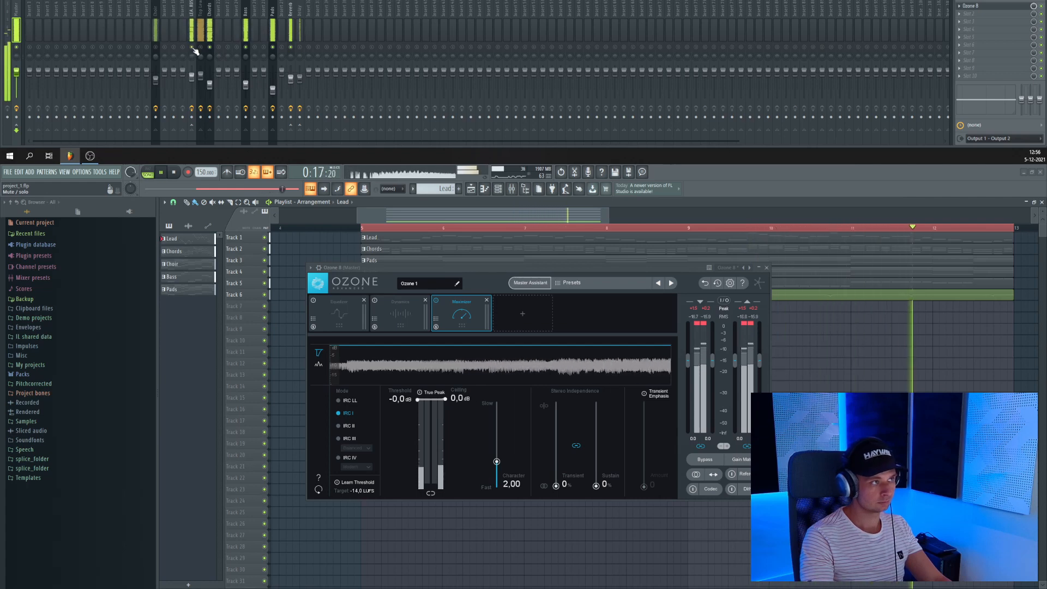
pyautogui.click(209, 83)
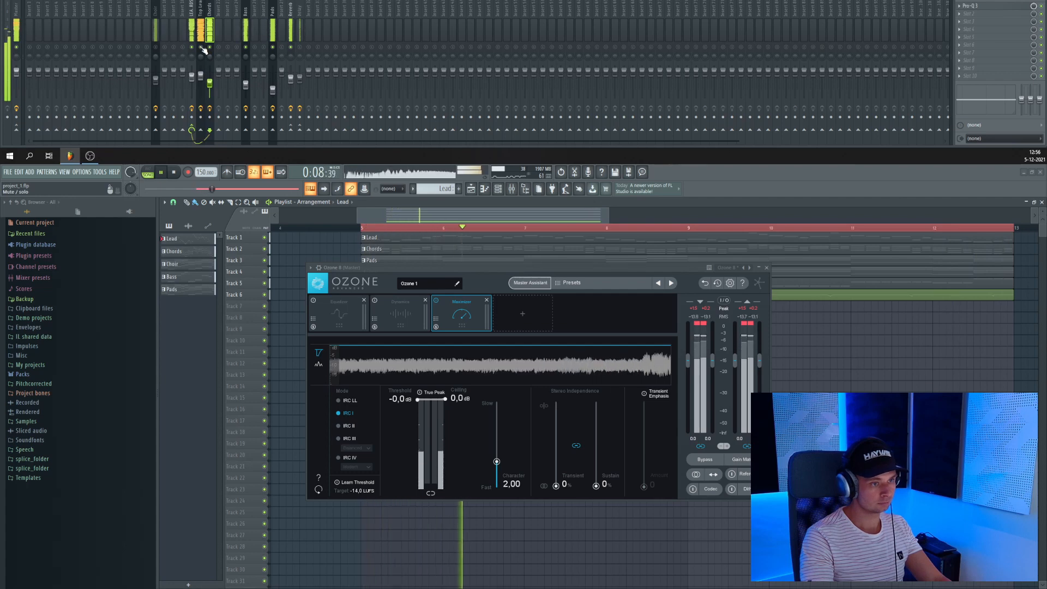
pyautogui.click(201, 28)
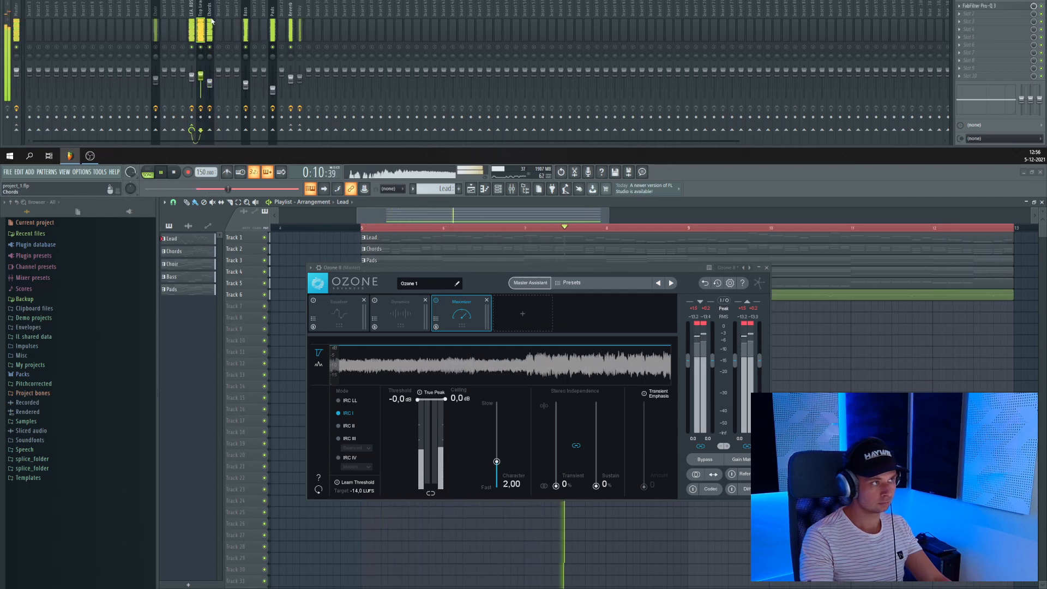
pyautogui.press('space')
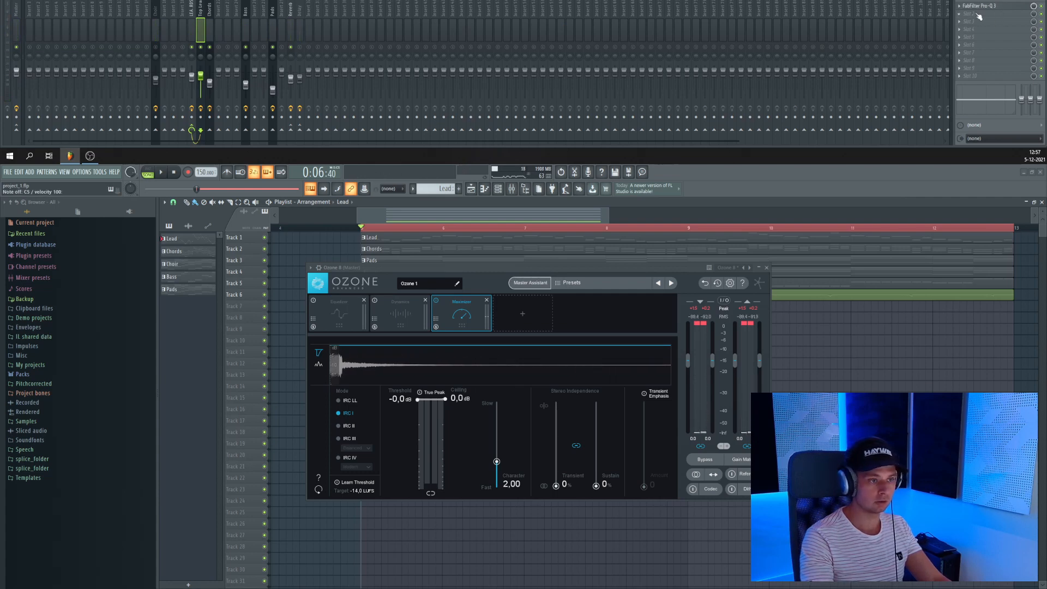
# Step: Show the channel rack below the Ozone window and audition the Top Lead sound with live notes
pyautogui.click(497, 188)
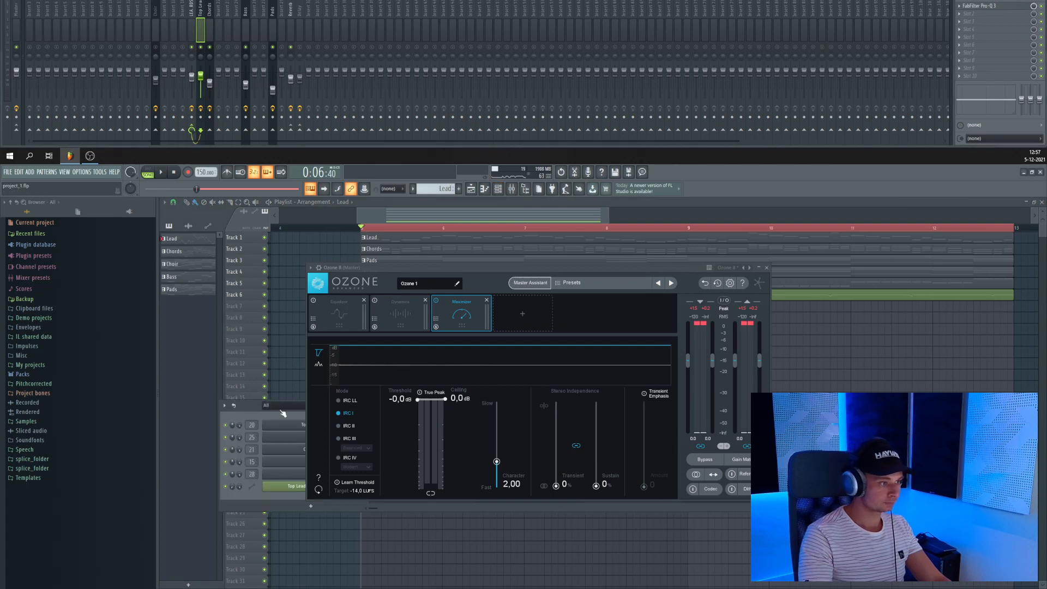
pyautogui.moveTo(250, 407); pyautogui.dragTo(181, 474)
pyautogui.press('b')
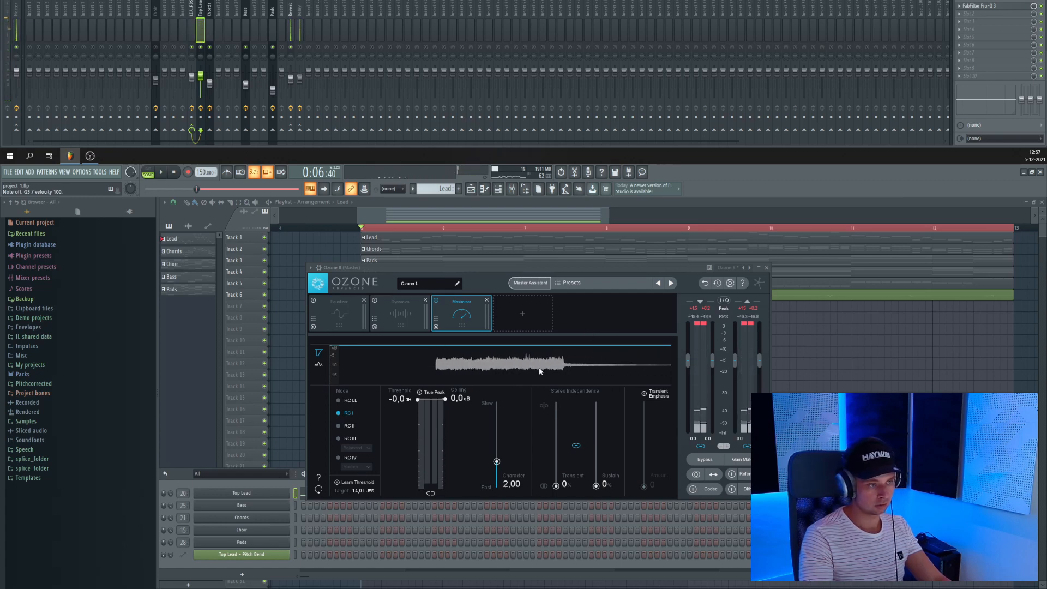
# Step: Search the effect plugins for "soft" and load the Frontier limiter into the second effect slot of the Top Lead mixer track
pyautogui.click(970, 16)
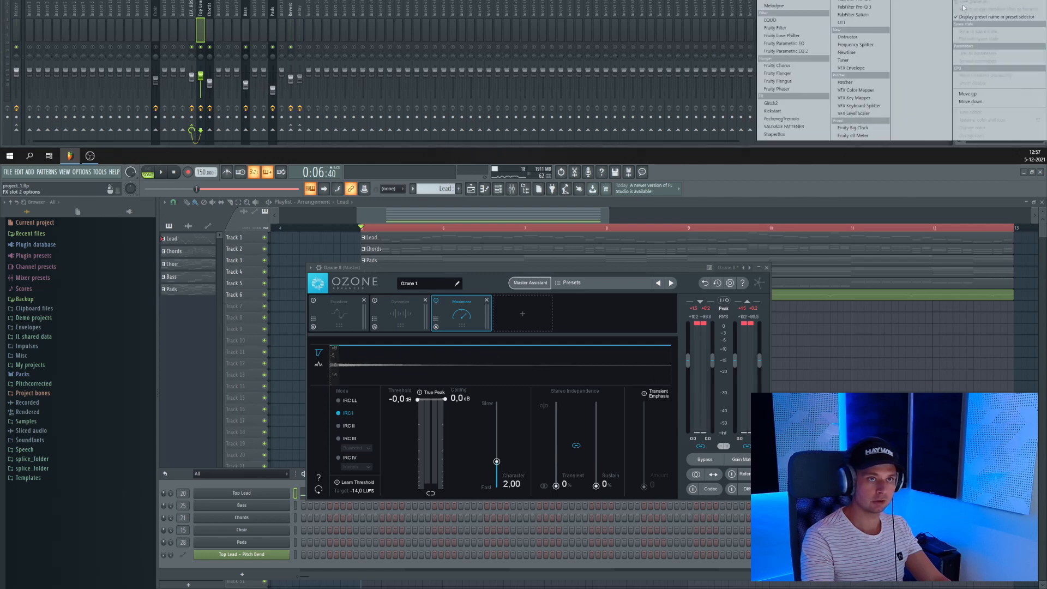
pyautogui.click(777, 1)
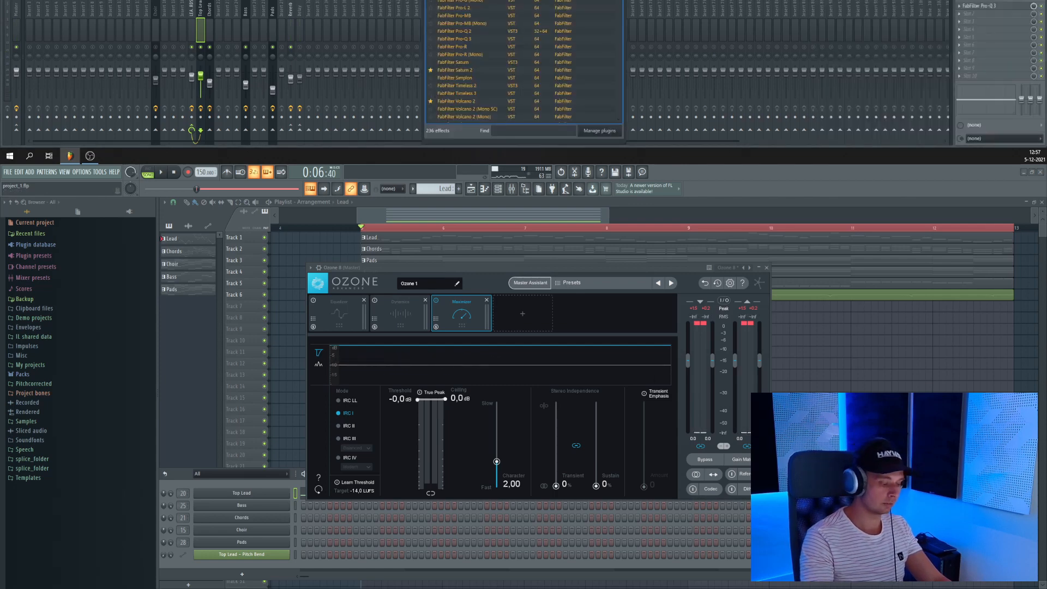
pyautogui.write('soft')
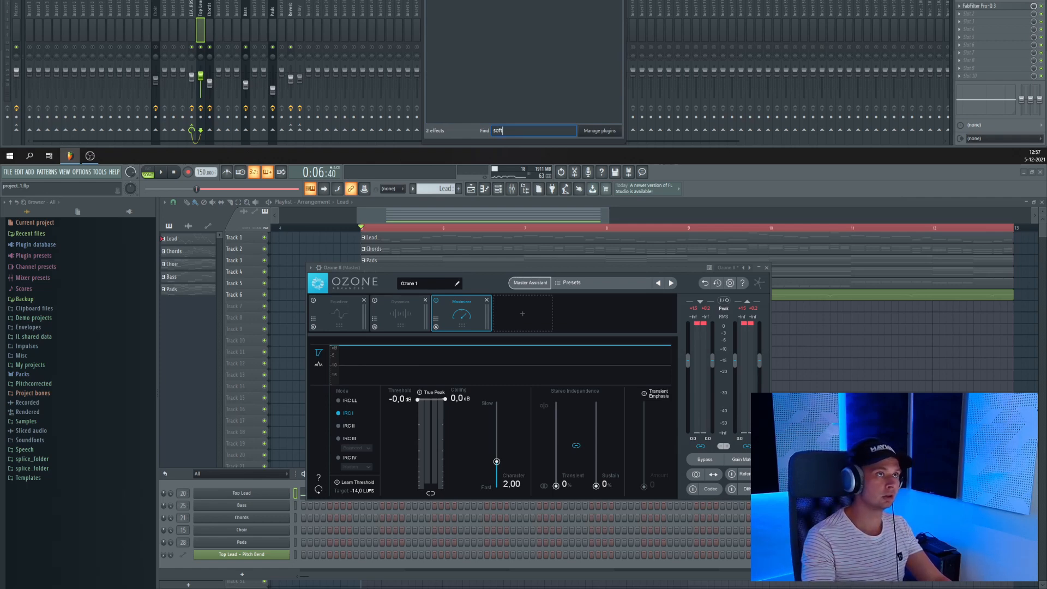
pyautogui.moveTo(513, 0); pyautogui.dragTo(508, 251)
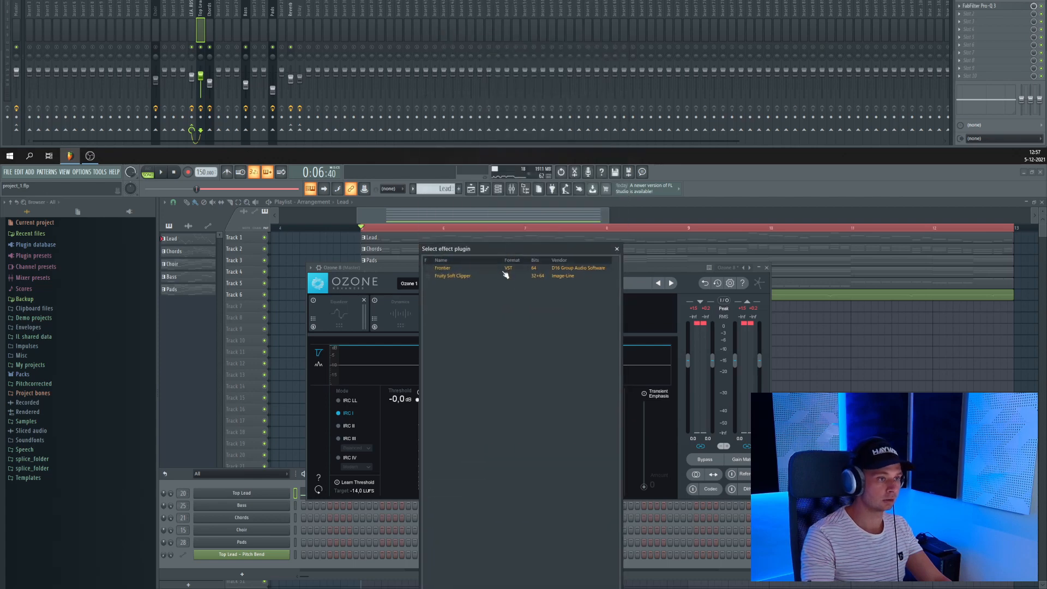
pyautogui.click(506, 269)
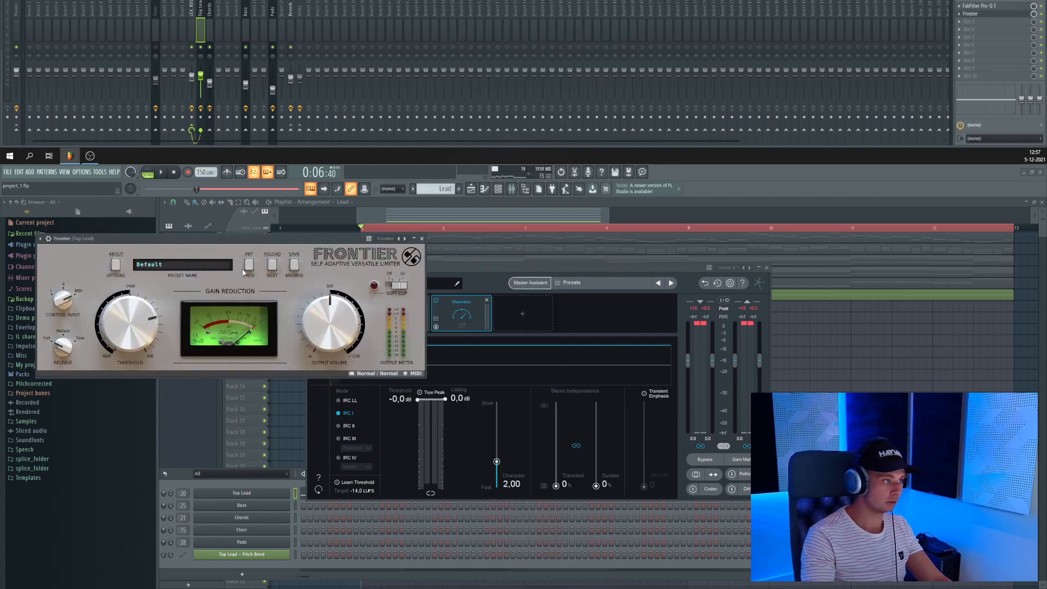
pyautogui.moveTo(233, 237); pyautogui.dragTo(722, 240)
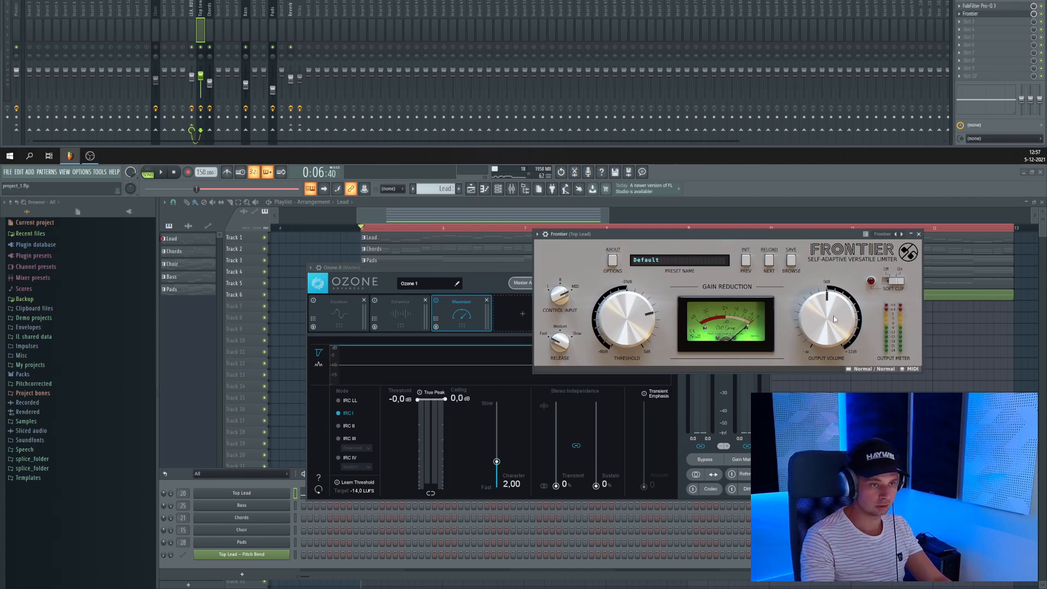
# Step: Lower Frontier's threshold and set its output volume to about -3.2 dB while listening to the Top Lead
pyautogui.press('space')
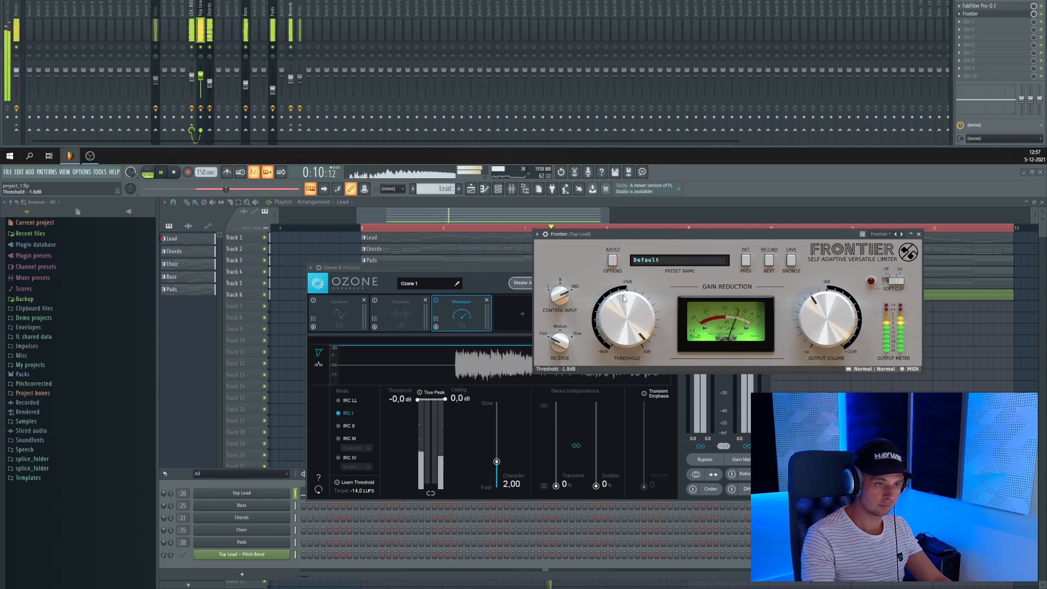
pyautogui.moveTo(642, 234); pyautogui.dragTo(555, 165)
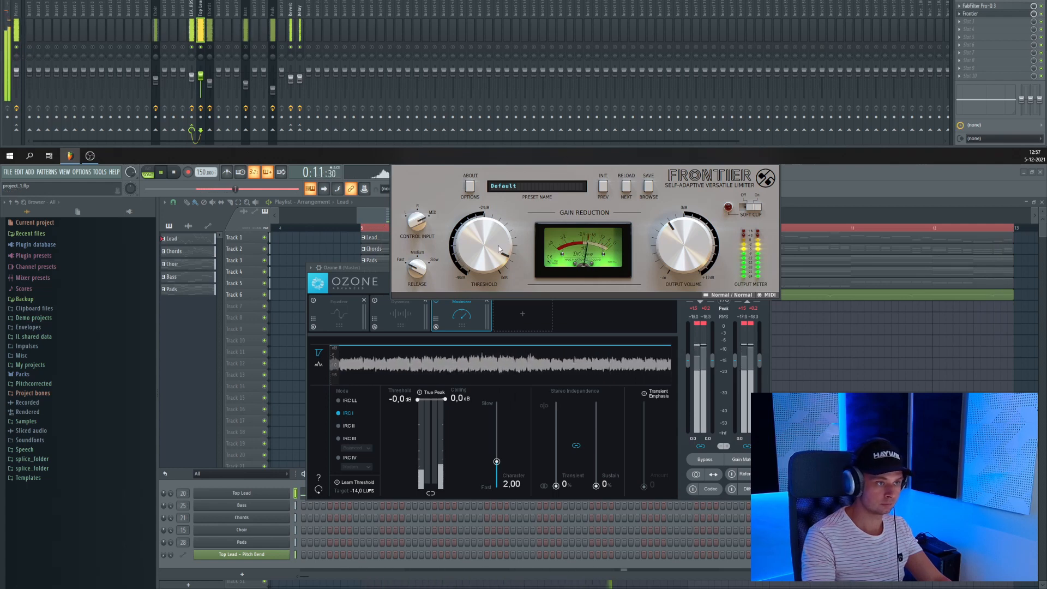
pyautogui.moveTo(497, 246); pyautogui.dragTo(496, 246)
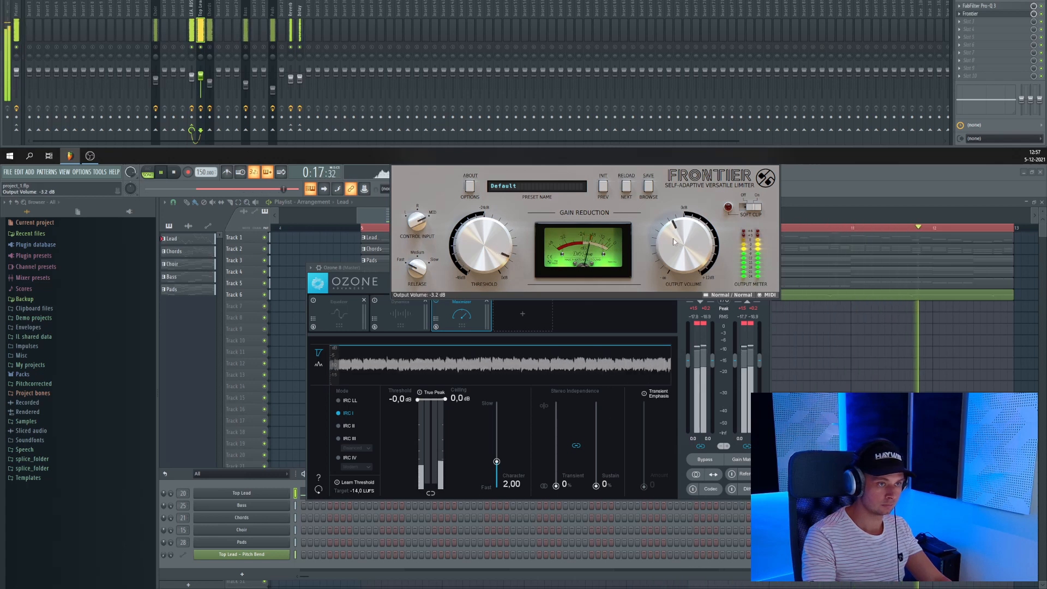
pyautogui.moveTo(673, 242); pyautogui.dragTo(673, 243)
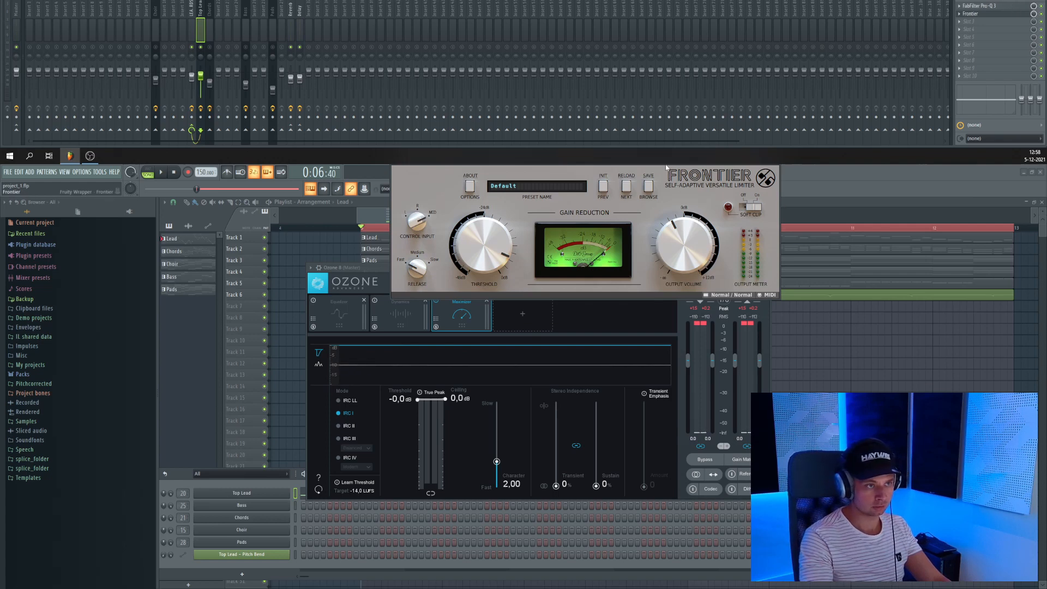
pyautogui.moveTo(665, 167); pyautogui.dragTo(719, 187)
pyautogui.moveTo(627, 184); pyautogui.dragTo(570, 166)
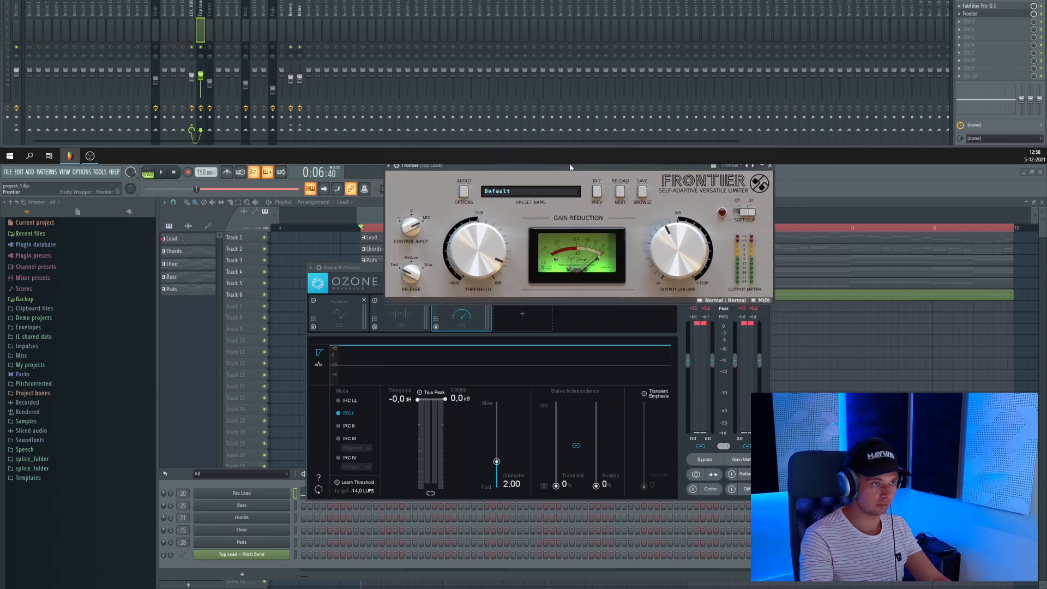
# Step: Fine-tune Frontier on the Top Lead to a threshold of about -4.1 dB and an output volume of about -2.4 dB, and close it
pyautogui.press('space')
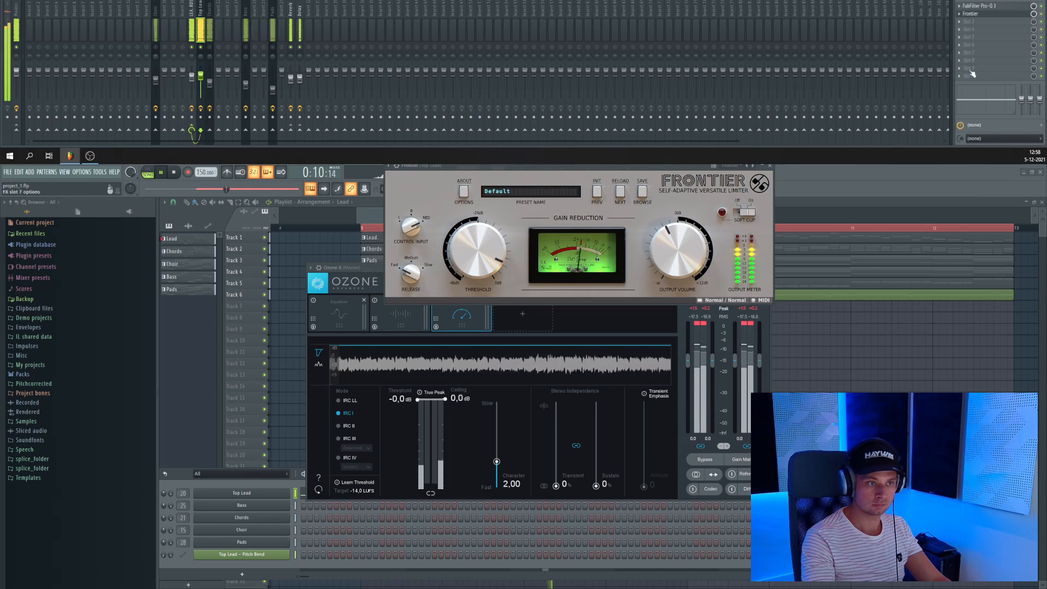
pyautogui.moveTo(497, 247); pyautogui.dragTo(496, 242)
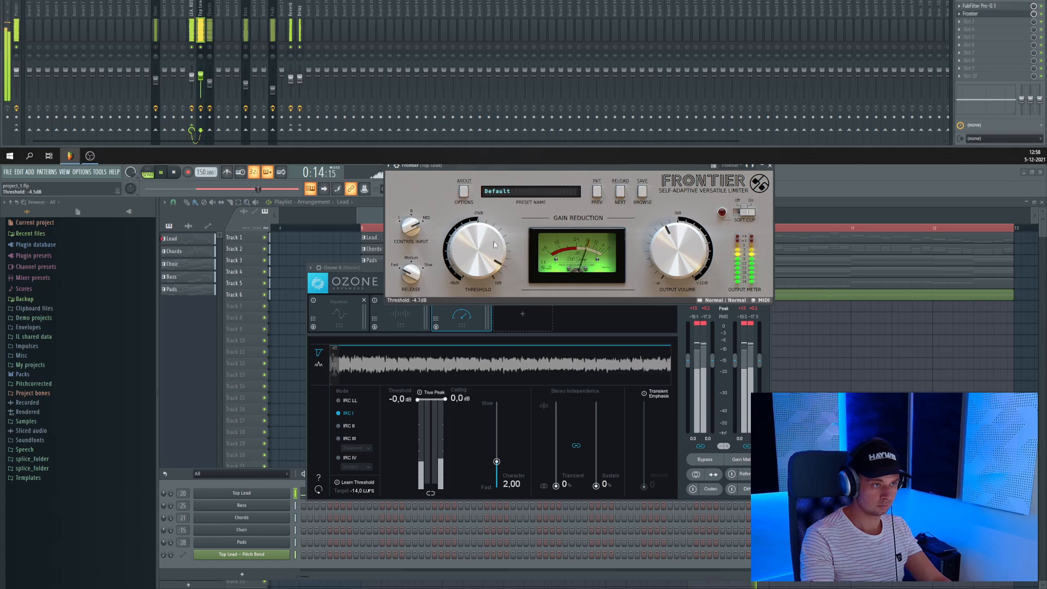
pyautogui.moveTo(656, 248); pyautogui.dragTo(657, 245)
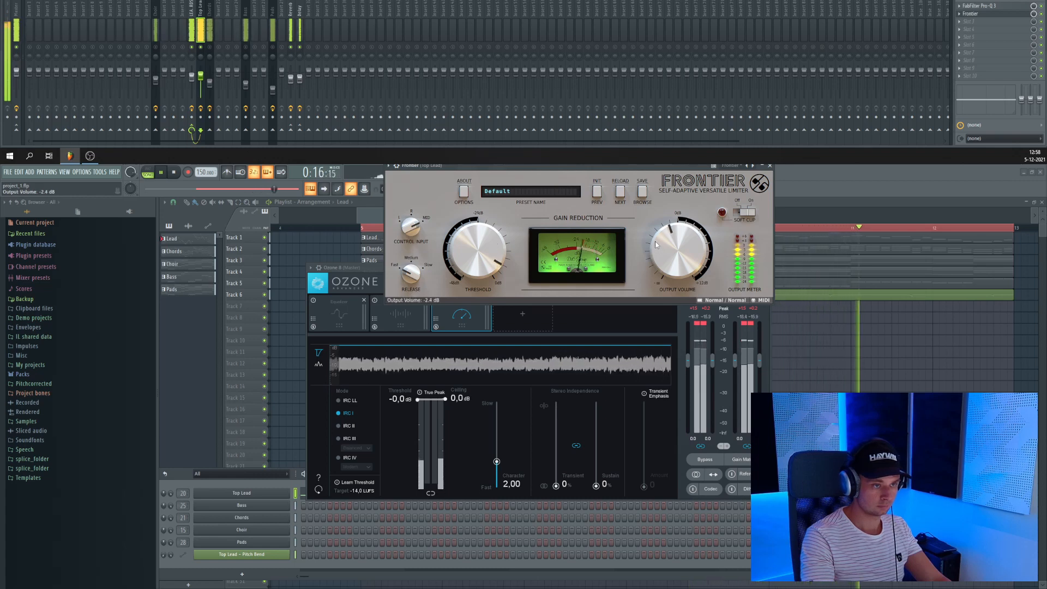
pyautogui.moveTo(756, 168); pyautogui.dragTo(692, 194)
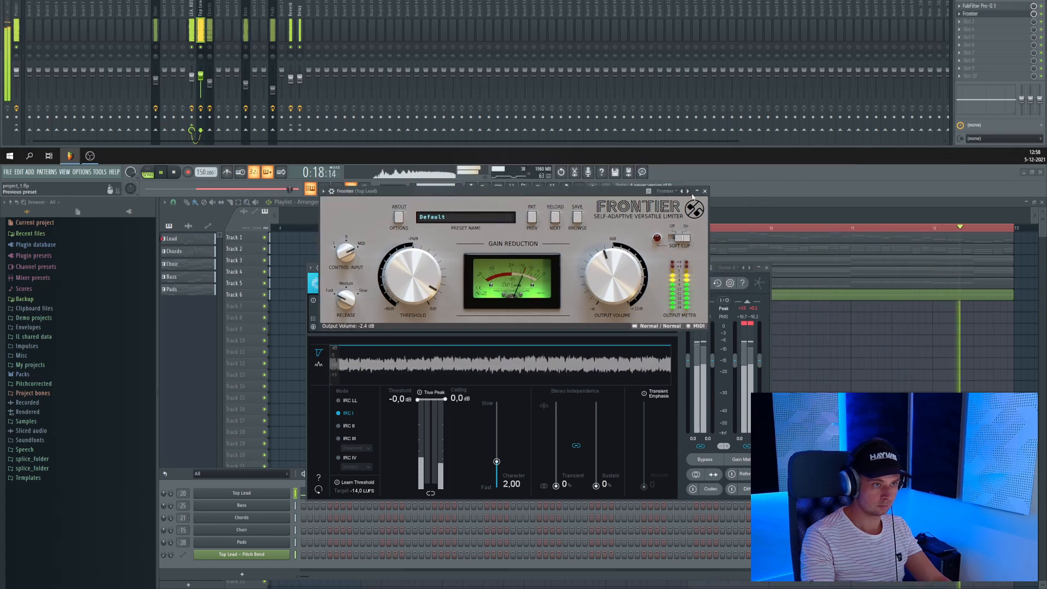
pyautogui.click(704, 190)
# Step: Play the full arrangement with all mixer tracks unmuted and fine-tune the Chords and lead bus faders
pyautogui.press('space')
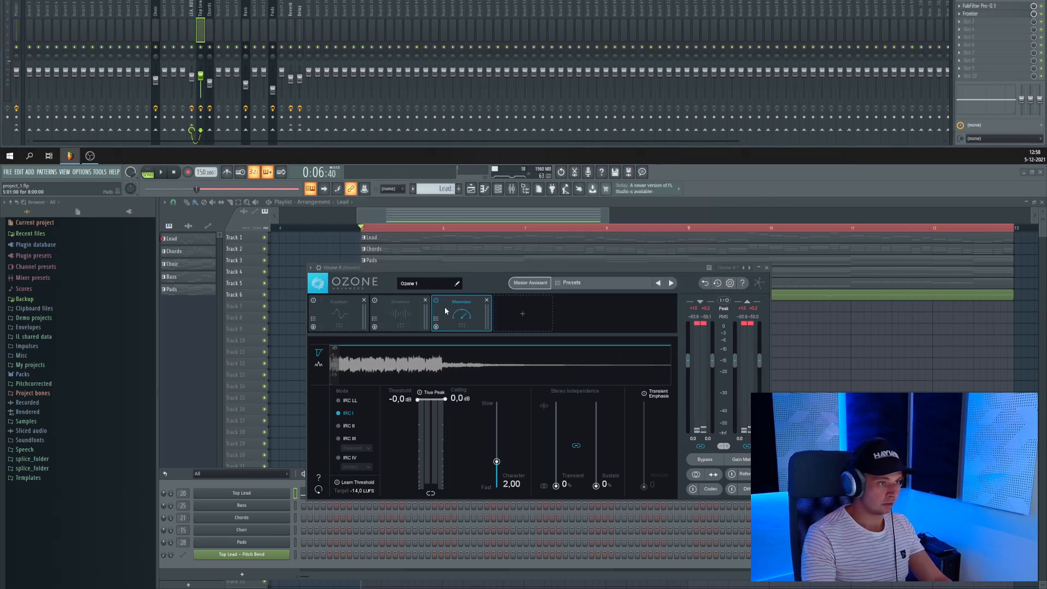
pyautogui.press('space')
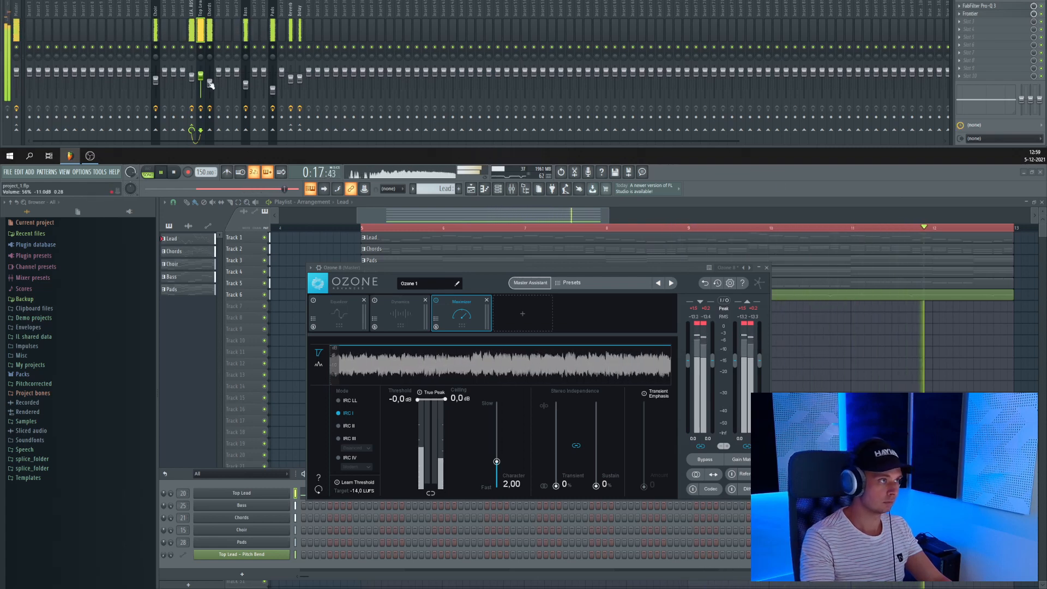
pyautogui.moveTo(210, 83); pyautogui.dragTo(192, 77)
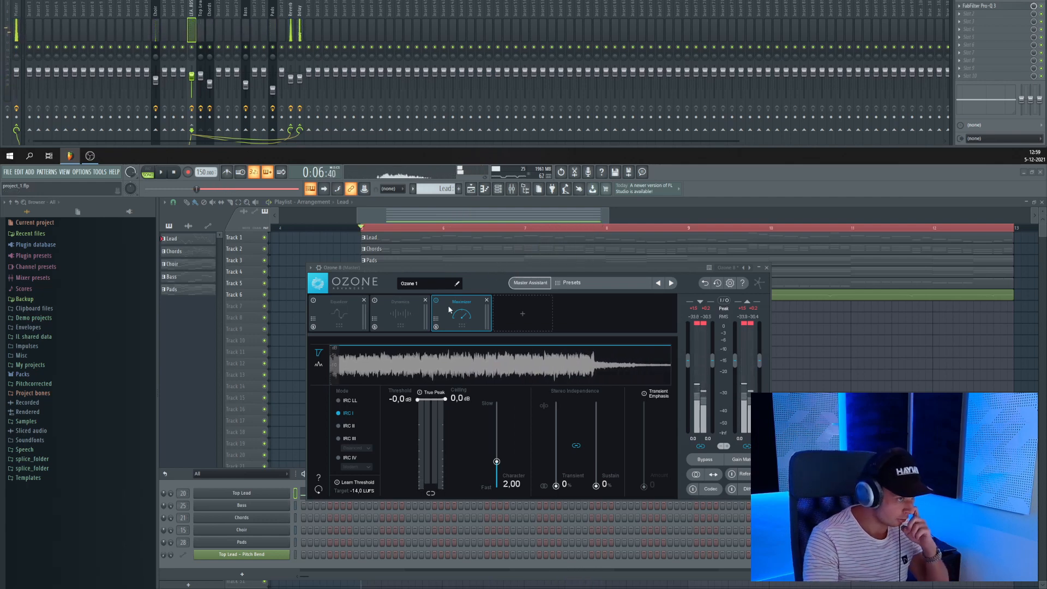
# Step: Enable Ozone's Dynamics module on the Master in place of the Maximizer and shift its band crossover frequencies upward
pyautogui.click(399, 306)
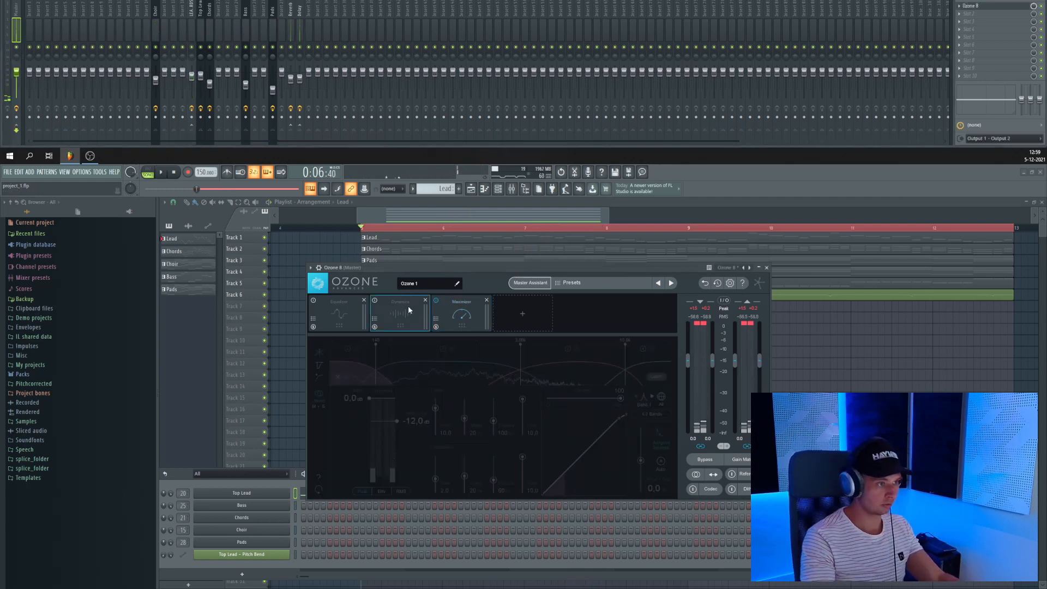
pyautogui.click(447, 306)
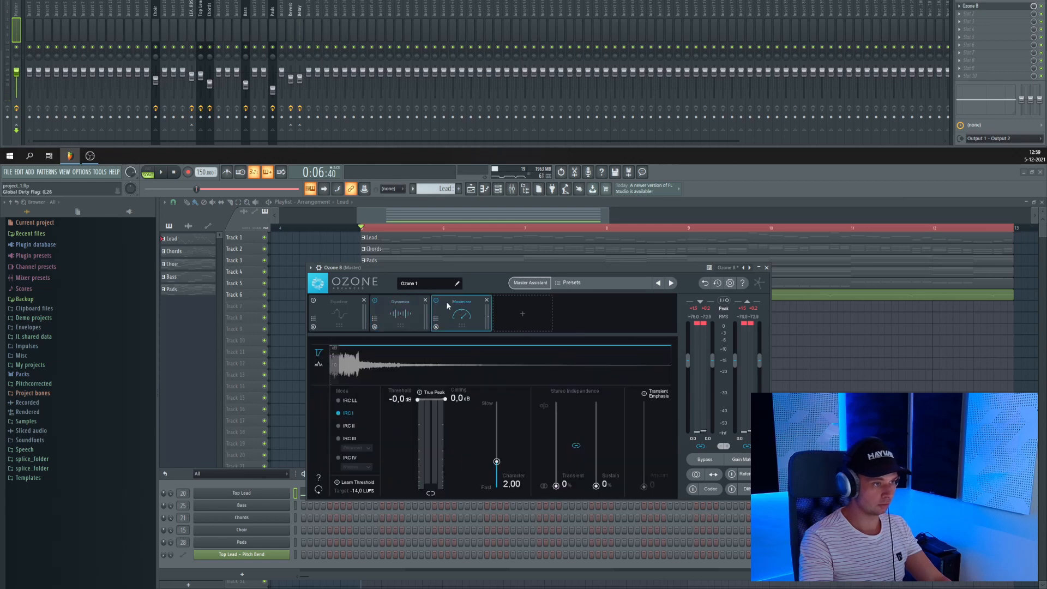
pyautogui.click(402, 316)
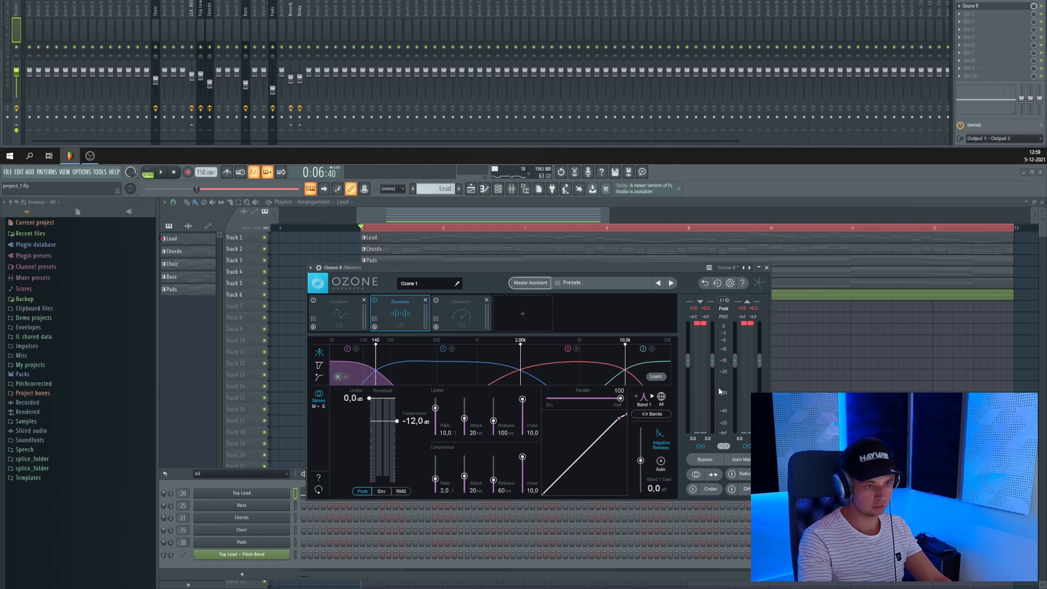
pyautogui.moveTo(620, 267); pyautogui.dragTo(575, 259)
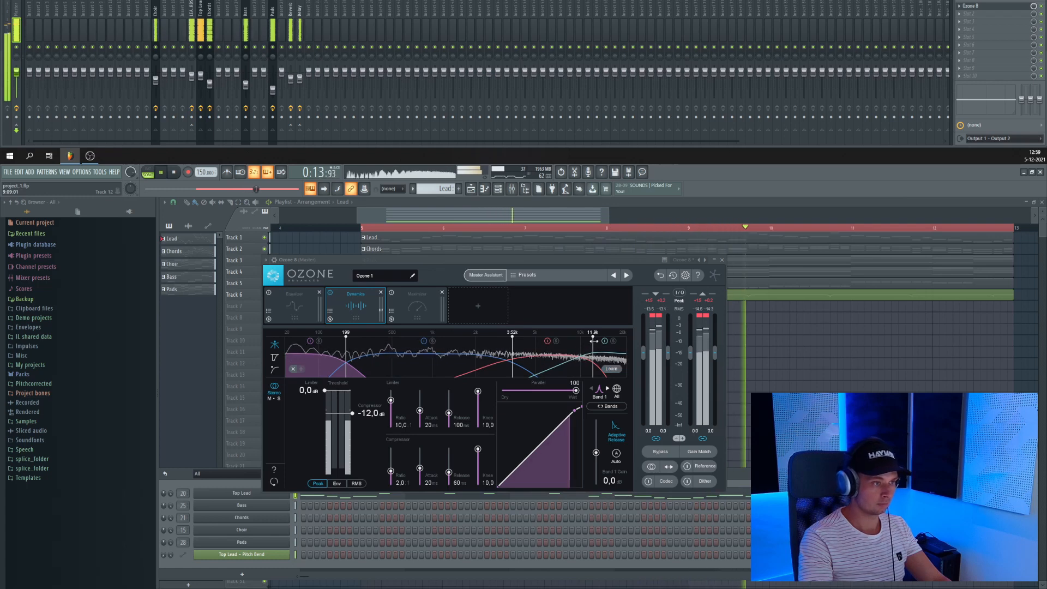
pyautogui.moveTo(532, 257); pyautogui.dragTo(694, 253)
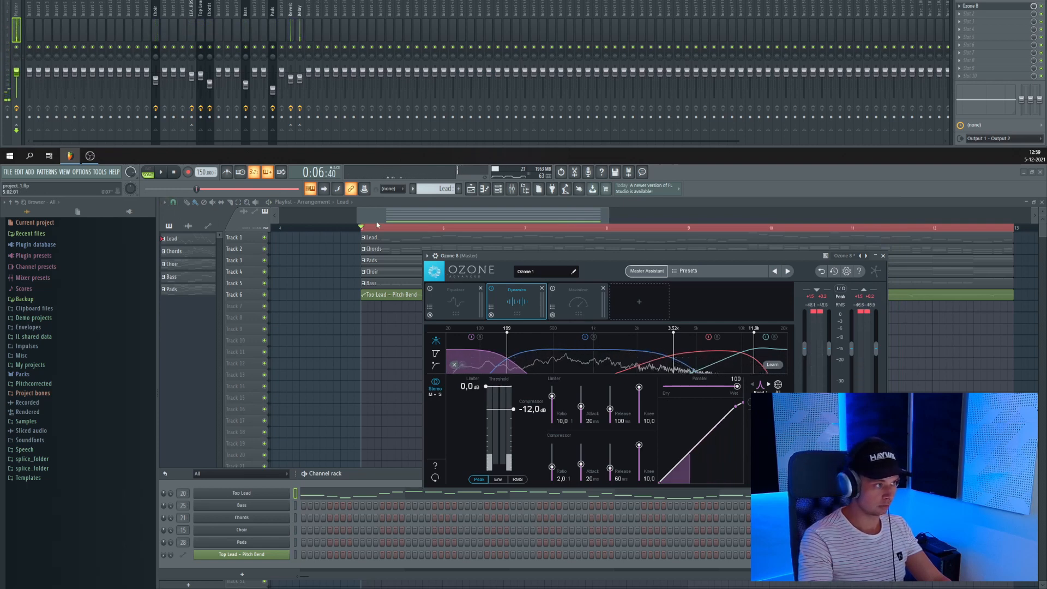
pyautogui.moveTo(775, 260); pyautogui.dragTo(635, 247)
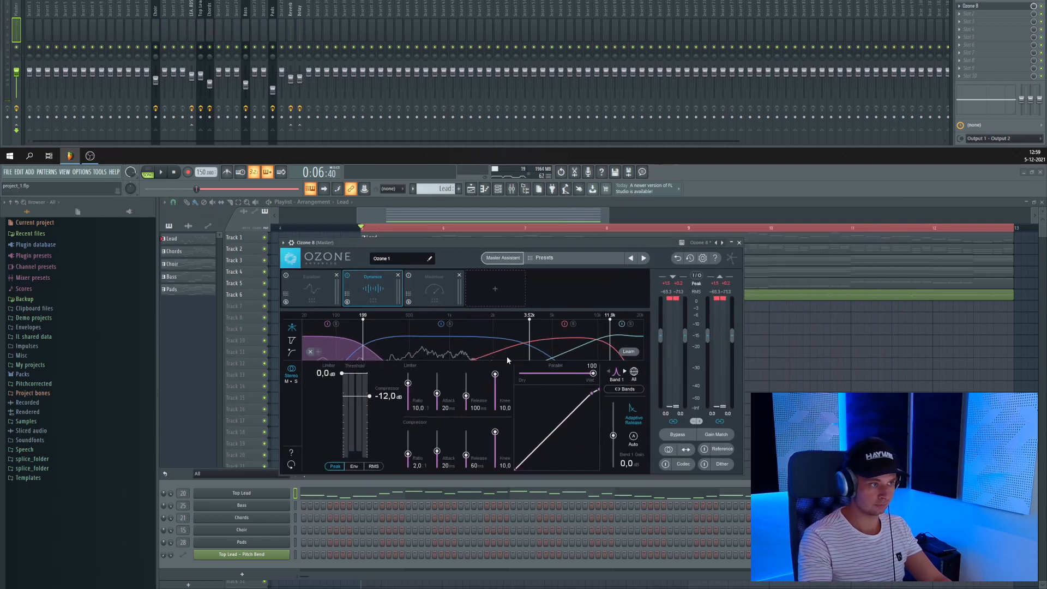
# Step: Play the loop and set the compressor threshold of Dynamics band 3 to about -15.4 dB
pyautogui.press('space')
pyautogui.click(566, 342)
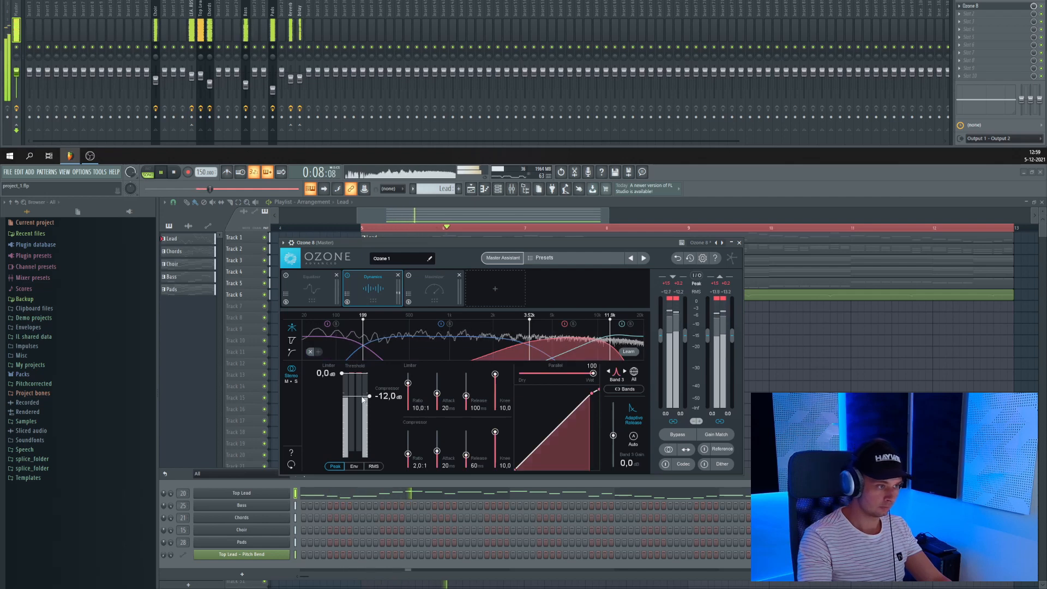
pyautogui.moveTo(363, 399); pyautogui.dragTo(362, 401)
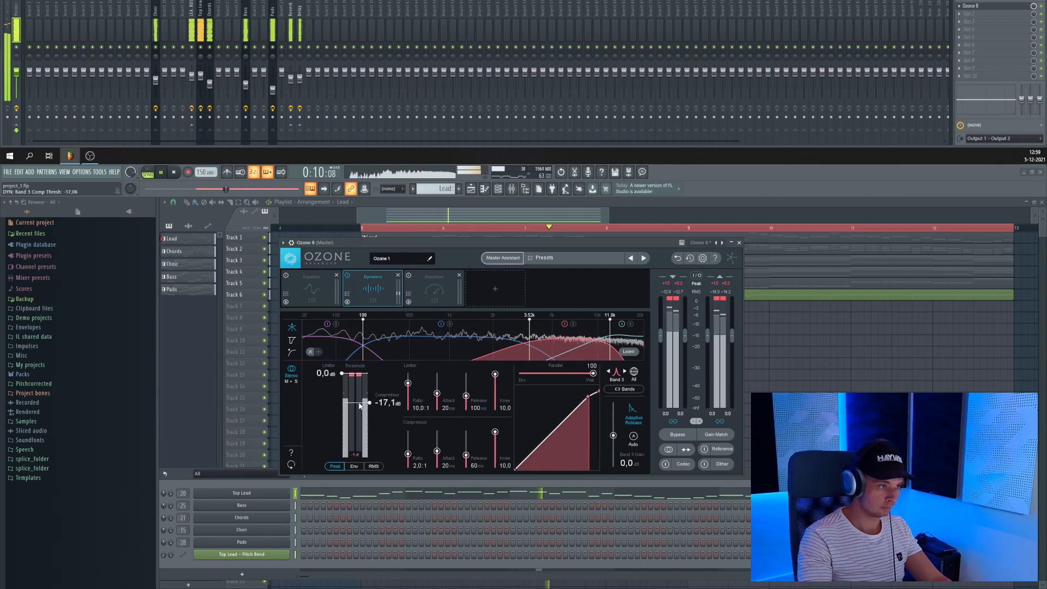
pyautogui.moveTo(359, 406); pyautogui.dragTo(355, 398)
# Step: Set the Dynamics compressor thresholds to about -14.1 dB for band 1, -9.5 dB for band 2 and -8.9 dB for band 4
pyautogui.click(404, 349)
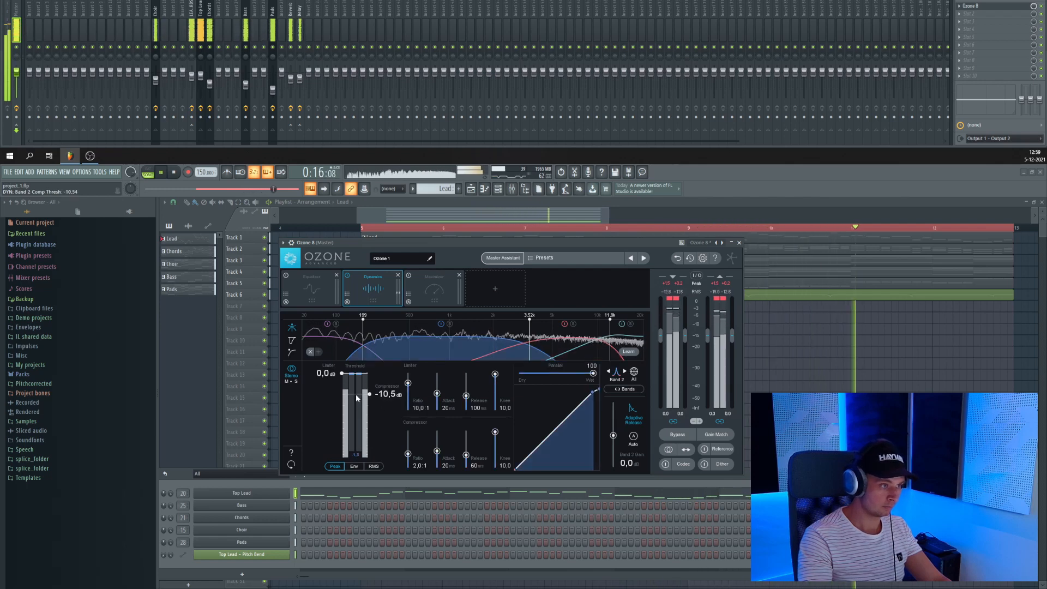
pyautogui.click(339, 349)
pyautogui.moveTo(358, 395); pyautogui.dragTo(363, 393)
pyautogui.click(622, 344)
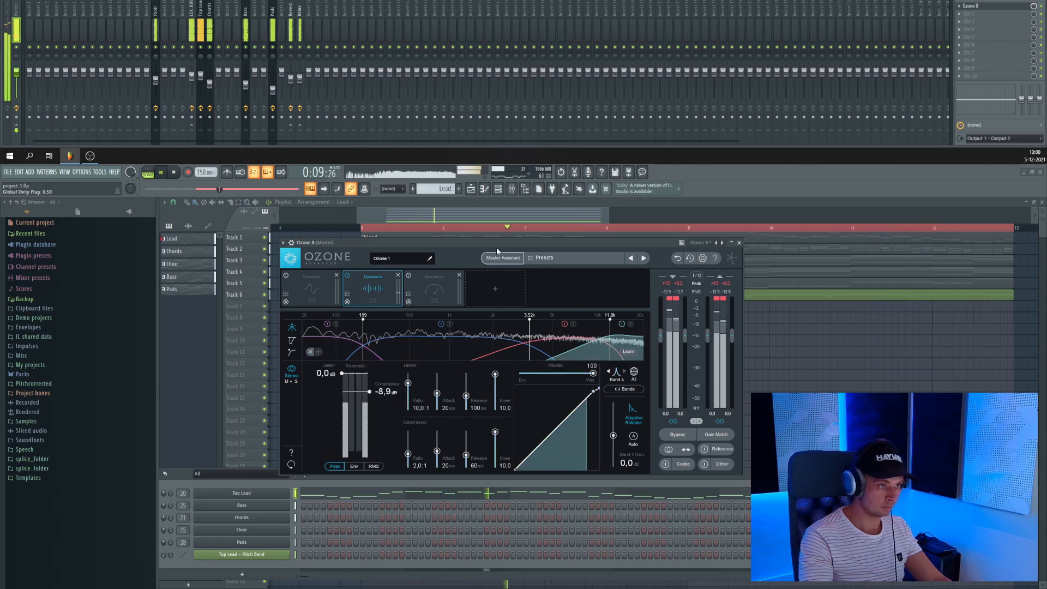
# Step: Reposition the Ozone window, go through the Dynamics bands and switch the level detection to RMS
pyautogui.click(347, 278)
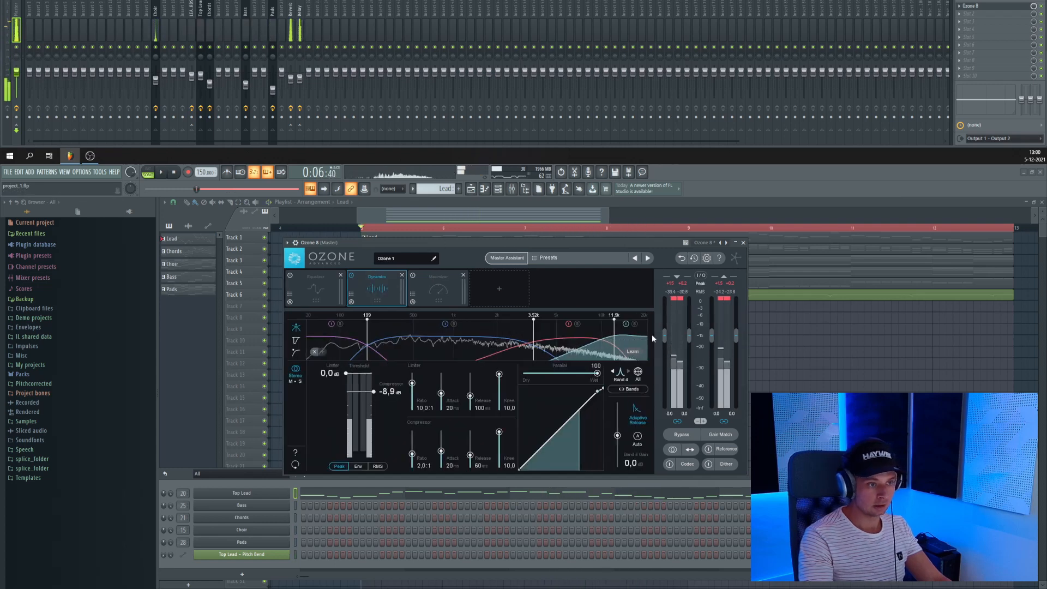
pyautogui.moveTo(630, 243); pyautogui.dragTo(700, 252)
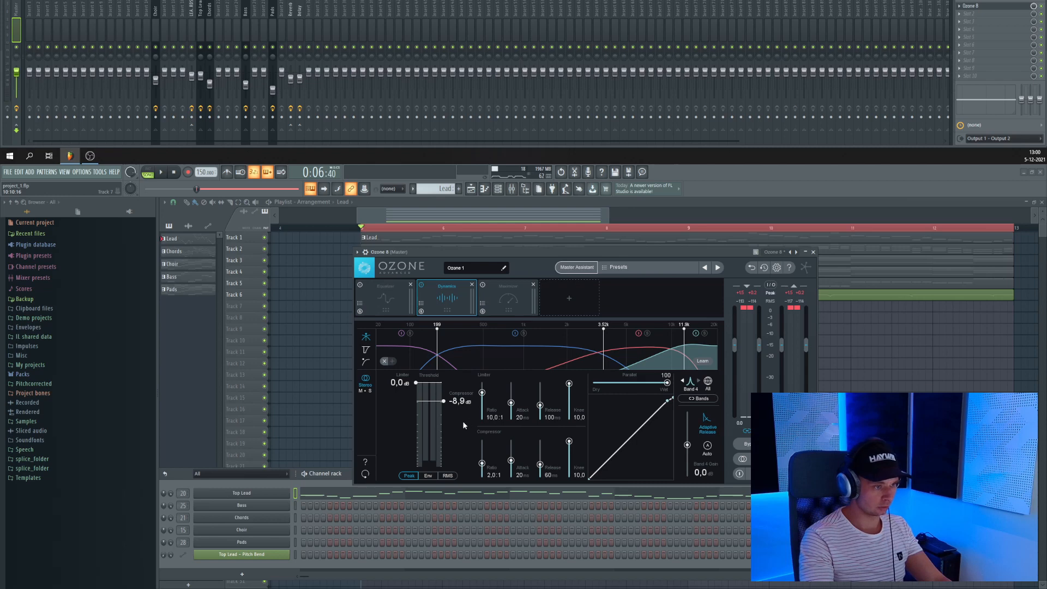
pyautogui.click(480, 366)
pyautogui.click(654, 343)
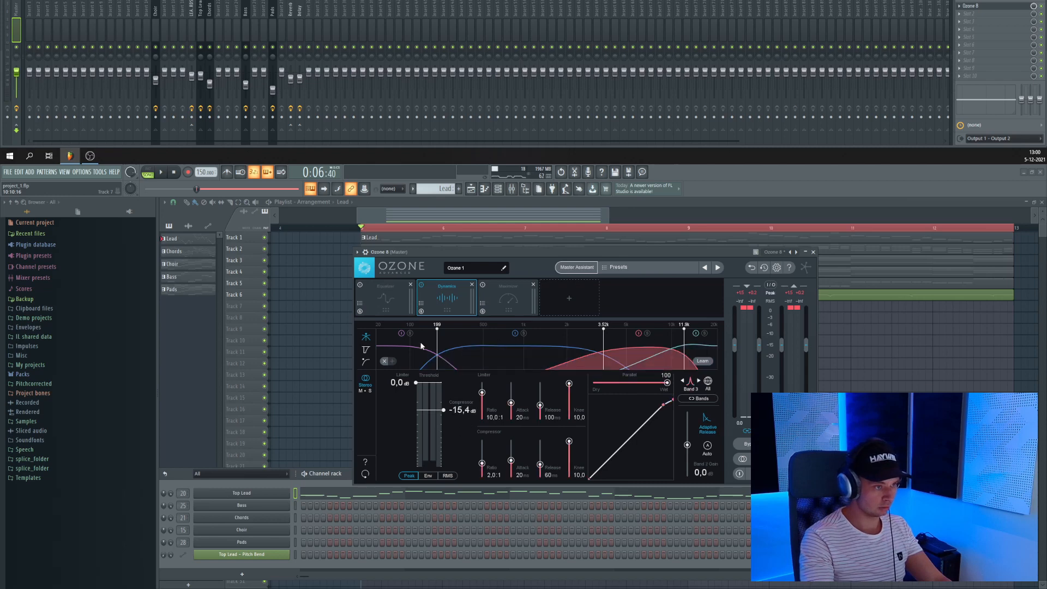
pyautogui.click(420, 345)
pyautogui.click(479, 365)
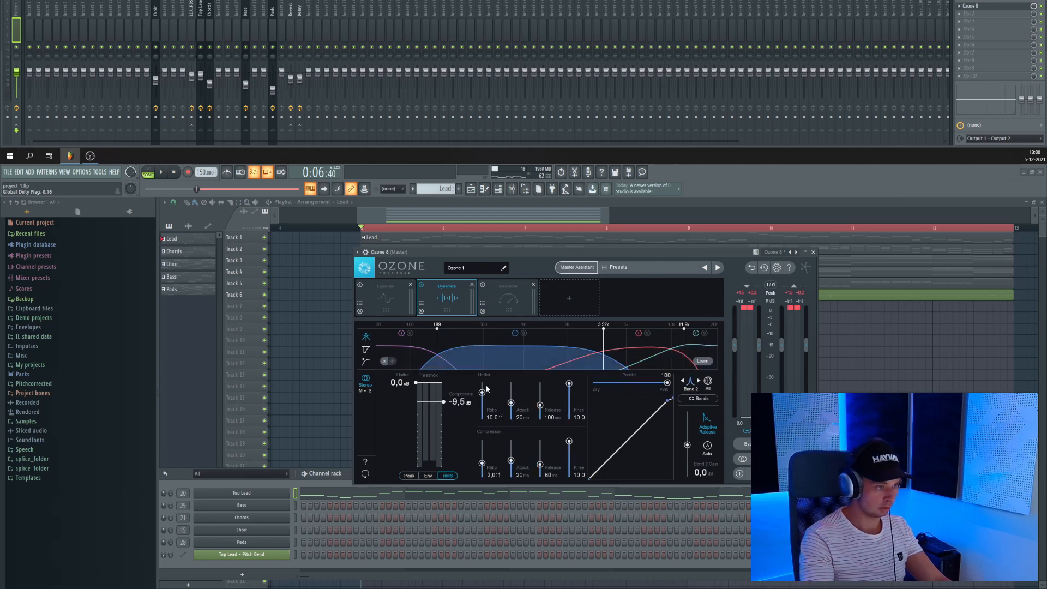
# Step: Lower the compressor thresholds to about -16.4 dB for band 2 and -25.4 dB for band 3 while the loop plays
pyautogui.press('space')
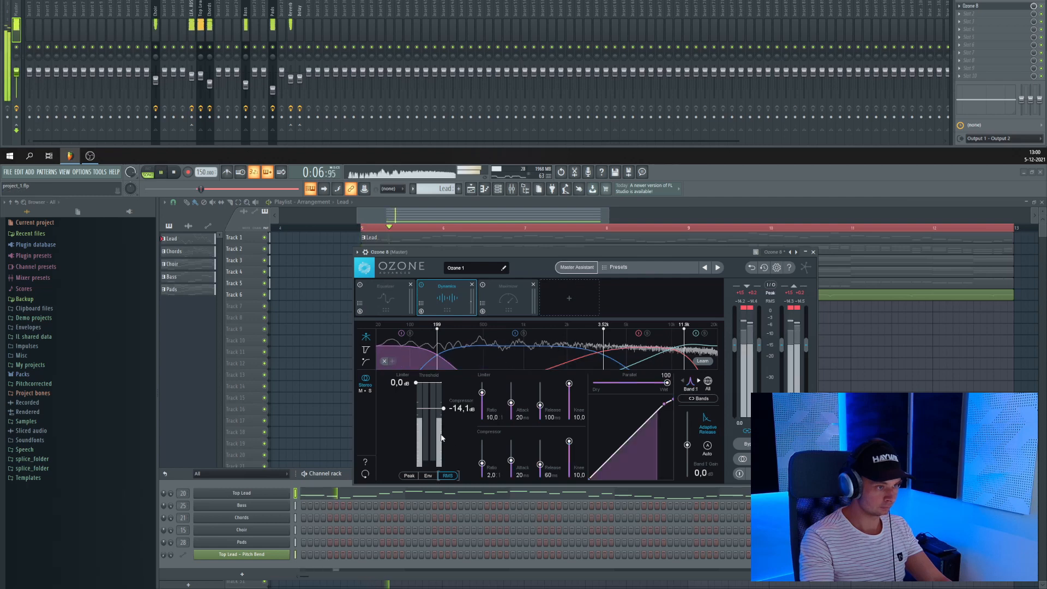
pyautogui.moveTo(441, 404); pyautogui.dragTo(438, 413)
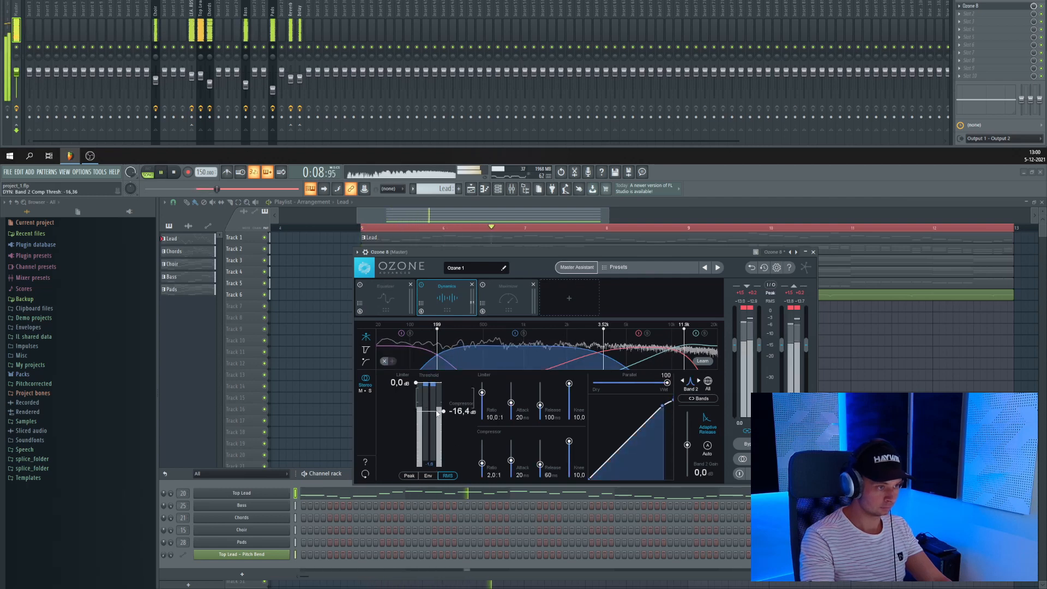
pyautogui.click(626, 359)
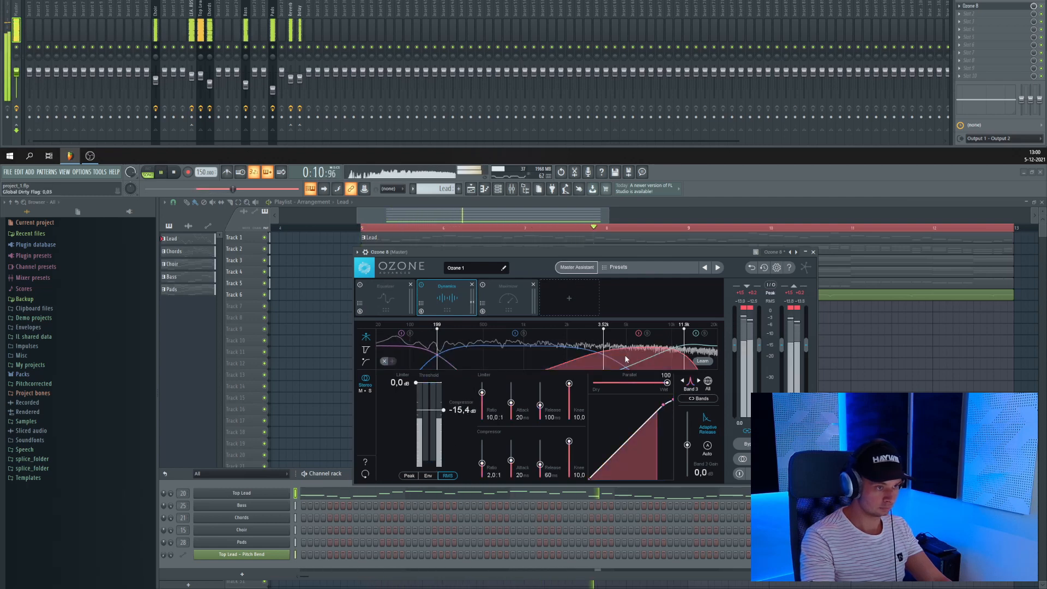
pyautogui.moveTo(436, 413); pyautogui.dragTo(434, 418)
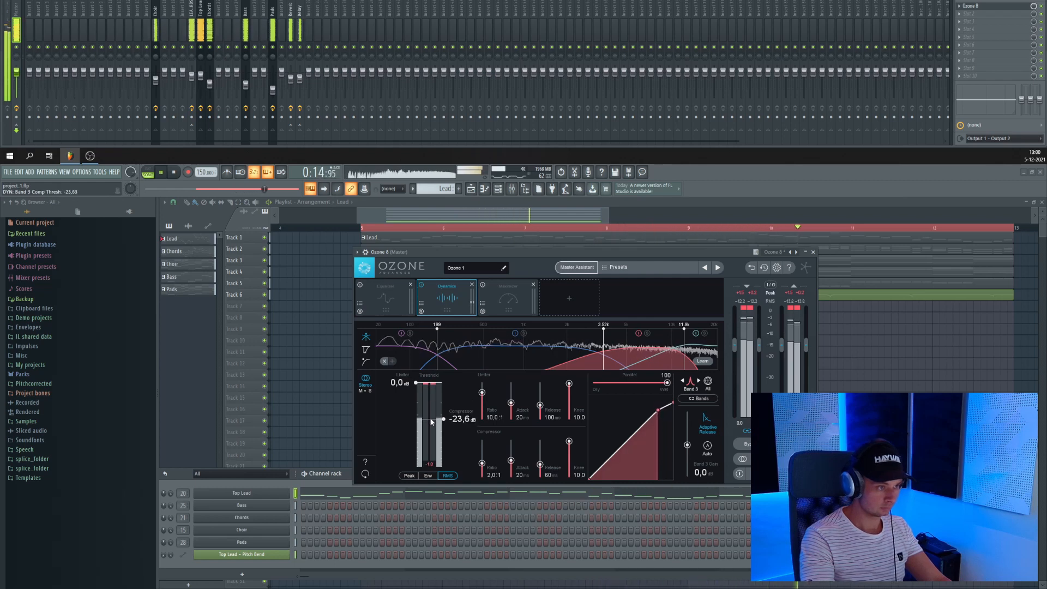
pyautogui.moveTo(430, 422); pyautogui.dragTo(431, 423)
# Step: Review the Dynamics settings of bands 4 and 1 and raise band 2's compressor threshold to about -14.1 dB
pyautogui.click(696, 351)
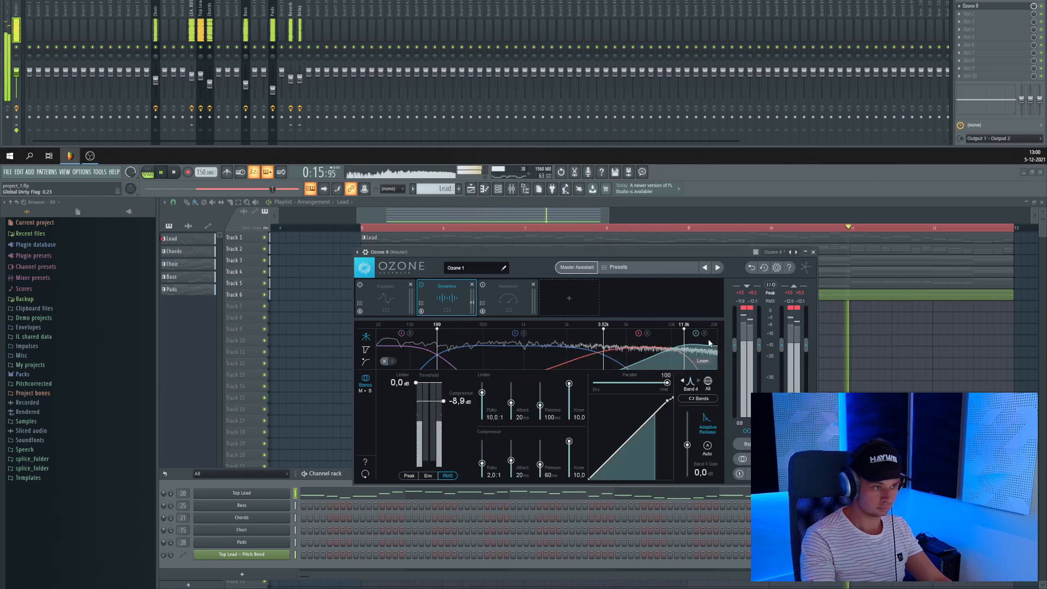
pyautogui.click(410, 347)
pyautogui.moveTo(431, 411); pyautogui.dragTo(430, 408)
pyautogui.click(489, 358)
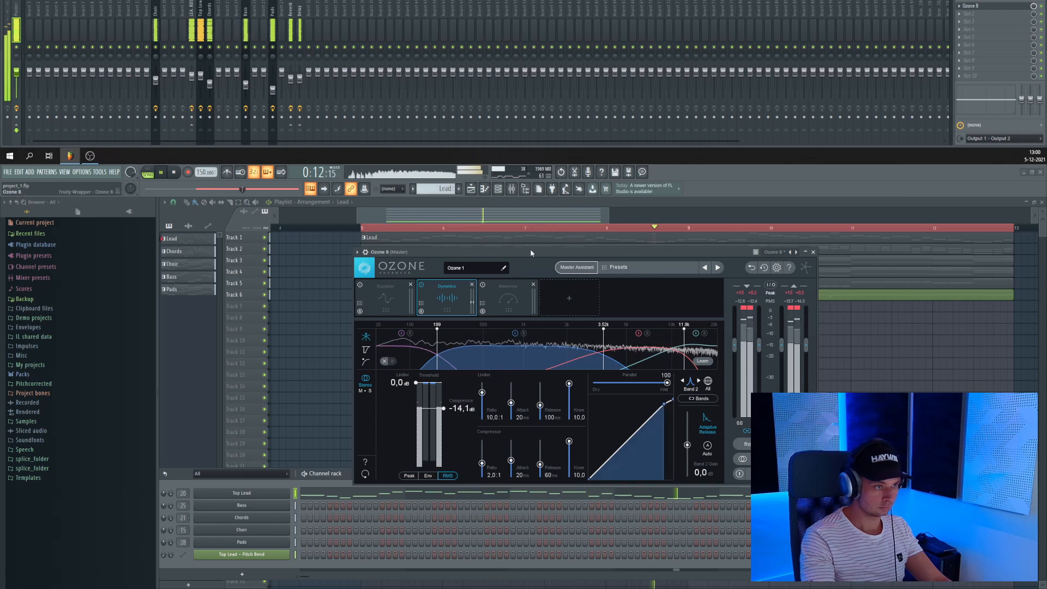
# Step: Load "Hayway - Frenemy [Radio Mix].wav" as Ozone's reference track and lower its gain to about -1.31 dB
pyautogui.click(490, 296)
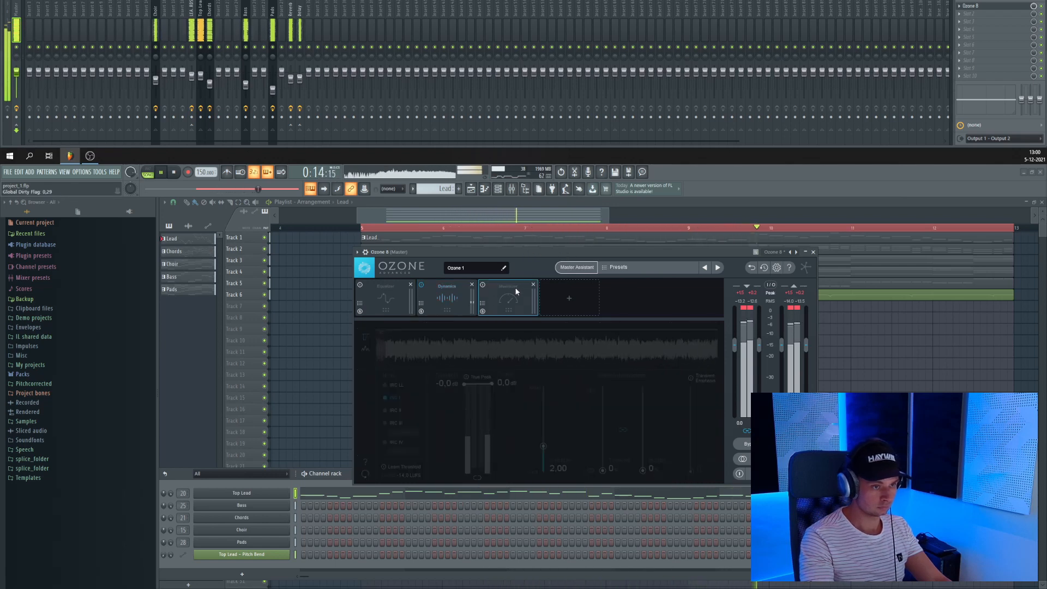
pyautogui.click(585, 245)
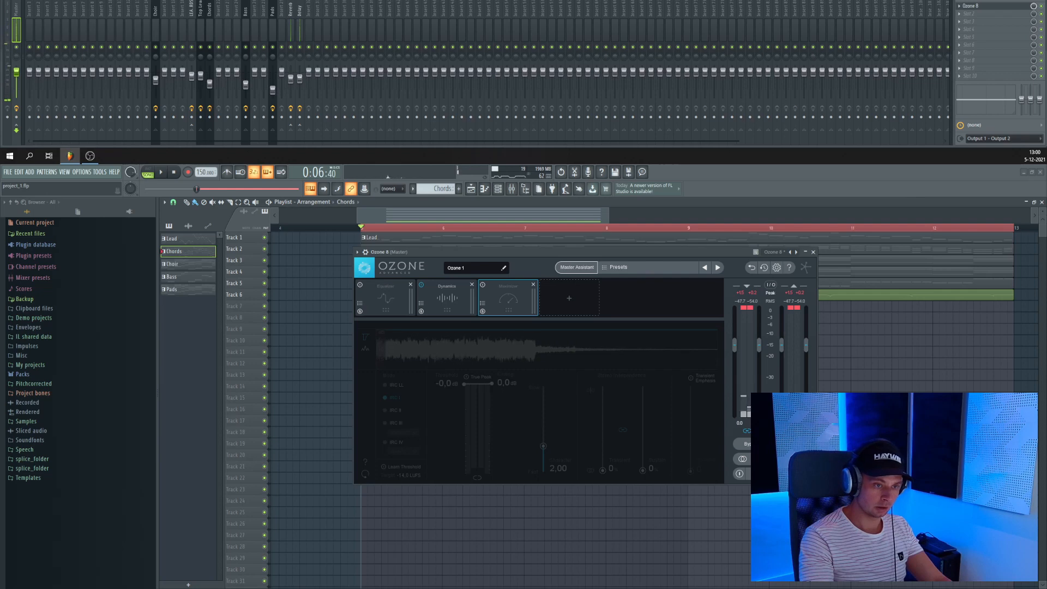
pyautogui.click(785, 459)
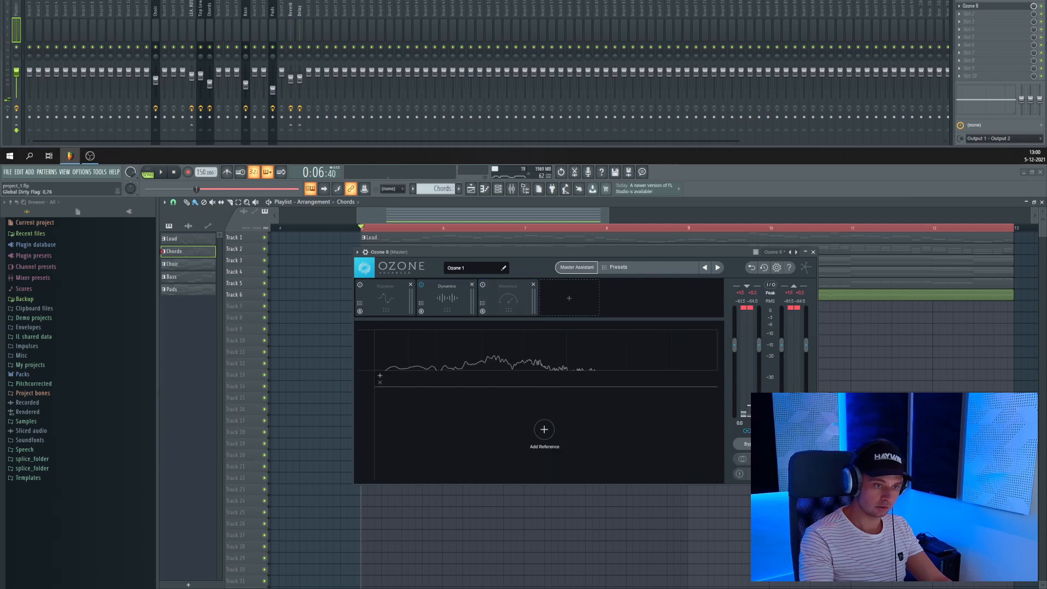
pyautogui.click(552, 427)
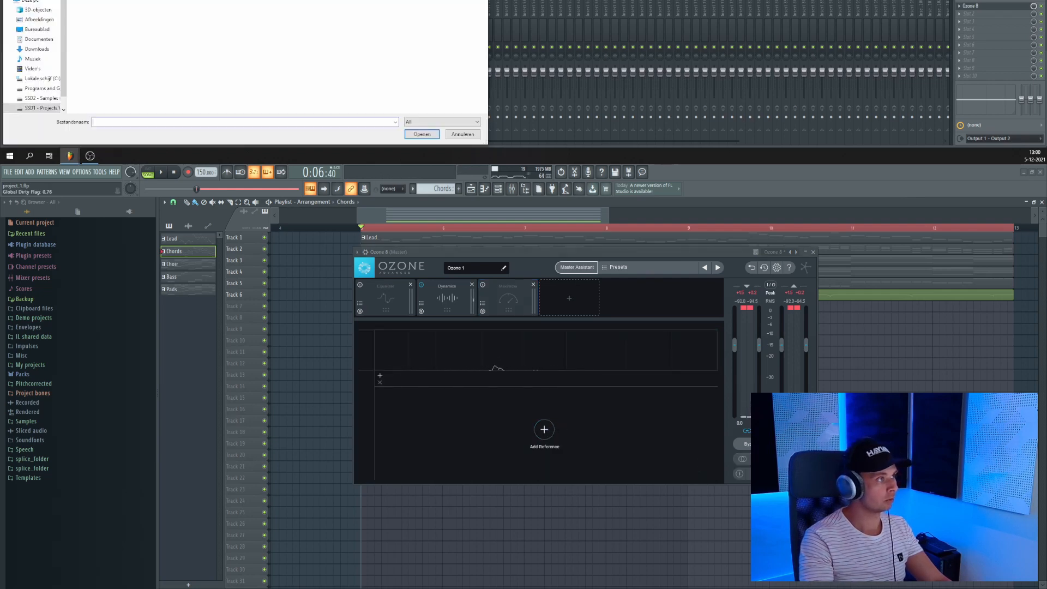
pyautogui.press('Return')
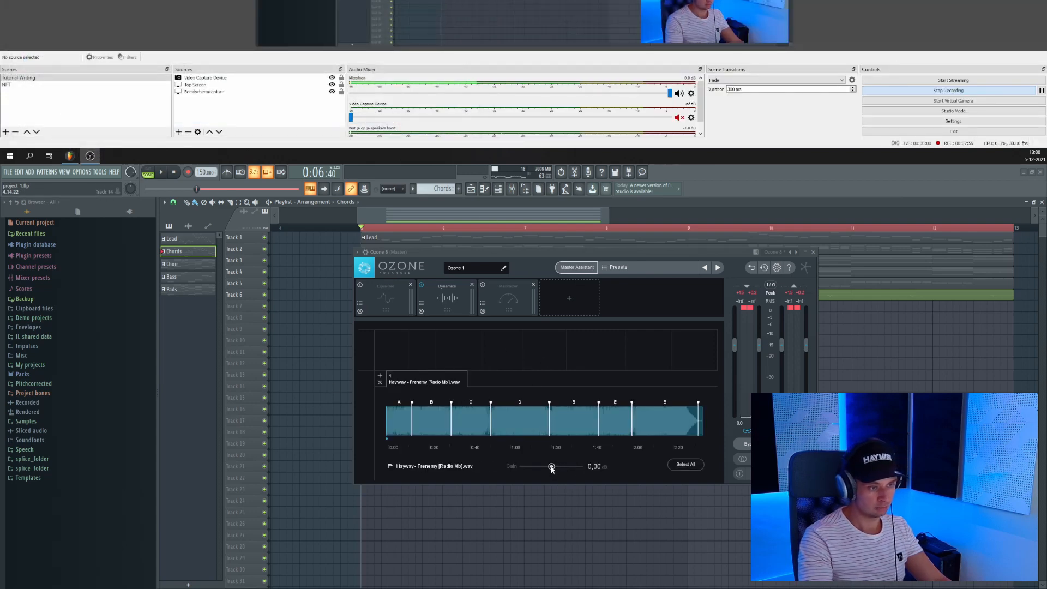
pyautogui.moveTo(552, 469); pyautogui.dragTo(548, 470)
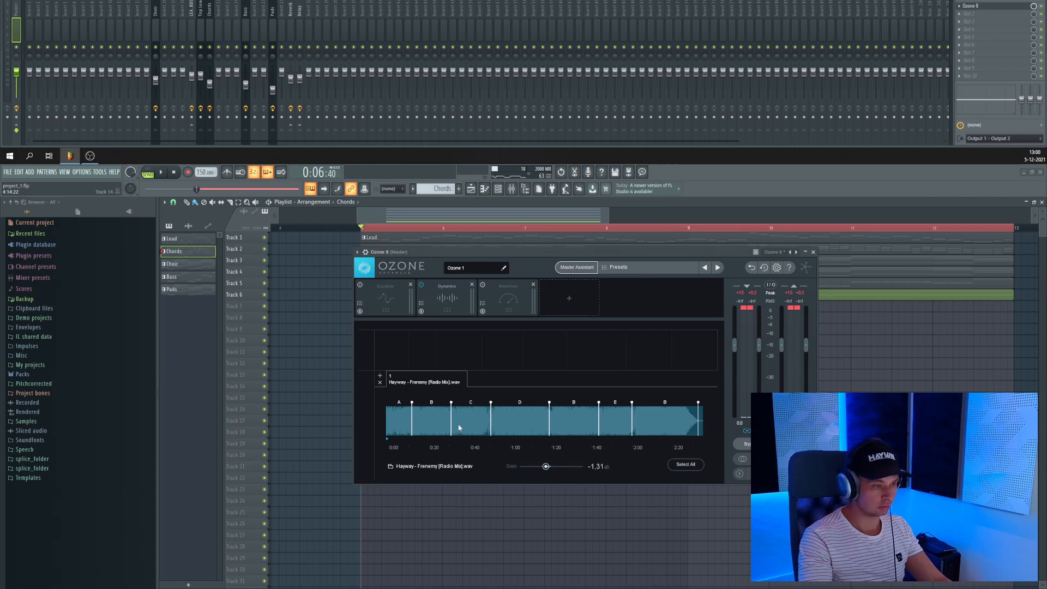
# Step: Audition reference sections D, C and the following B against the mix, with the reference gain at about -3.34 dB
pyautogui.moveTo(560, 252); pyautogui.dragTo(475, 253)
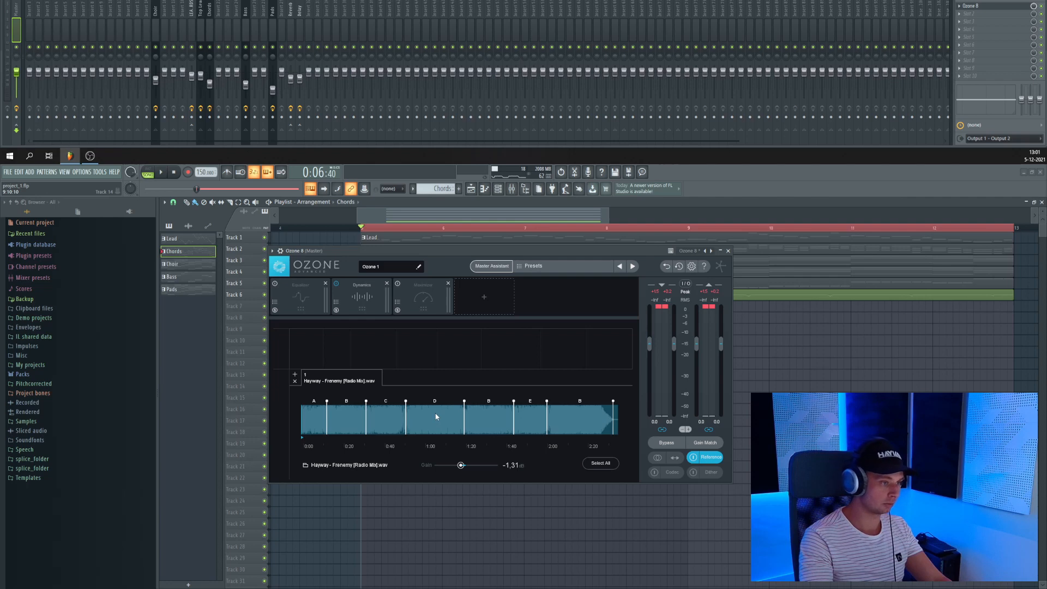
pyautogui.click(416, 412)
pyautogui.press('space')
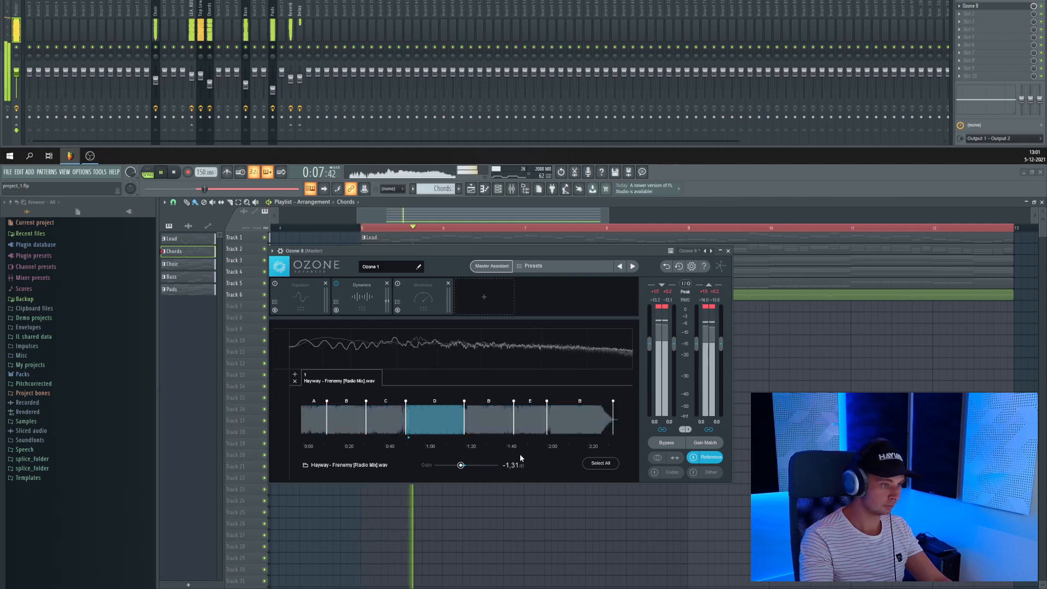
pyautogui.moveTo(460, 465); pyautogui.dragTo(455, 467)
pyautogui.click(386, 422)
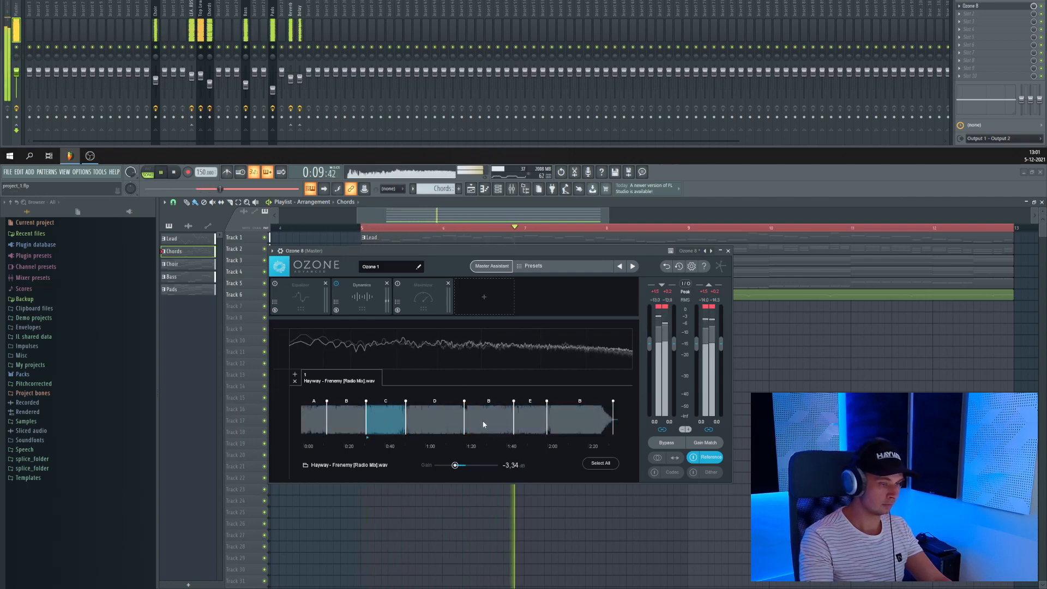
pyautogui.click(477, 425)
pyautogui.press('space')
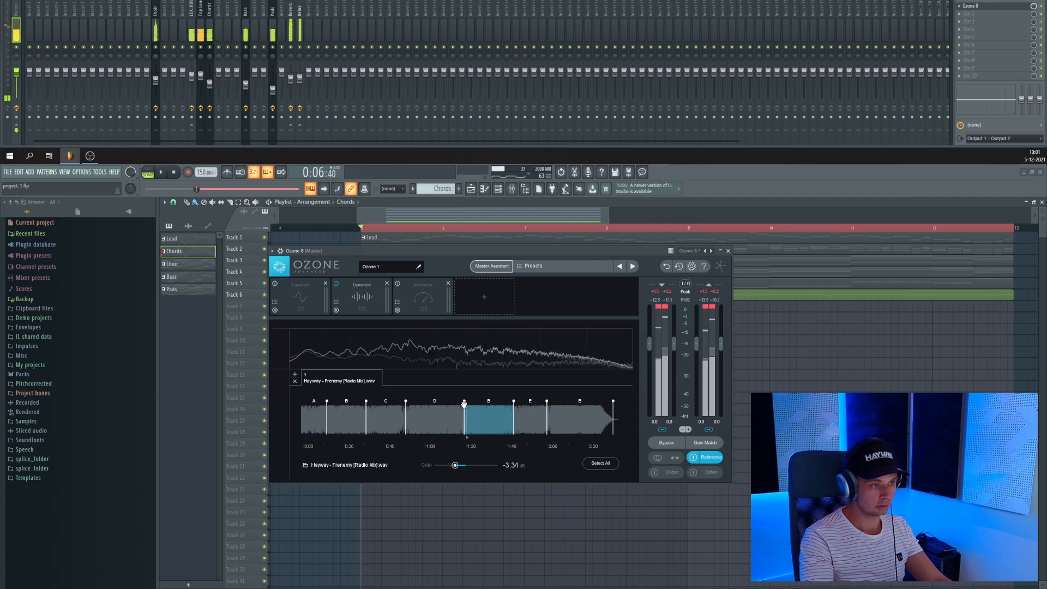
# Step: Move the start of the reference's section B after D slightly later and lower the reference gain to about -4.52 dB
pyautogui.press('space')
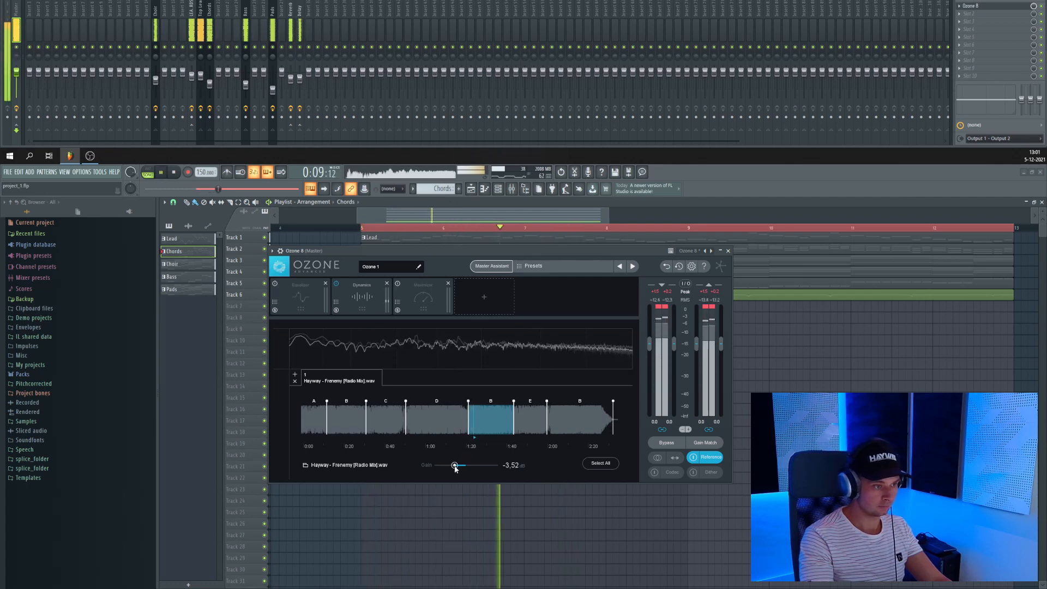
pyautogui.moveTo(469, 401); pyautogui.dragTo(475, 402)
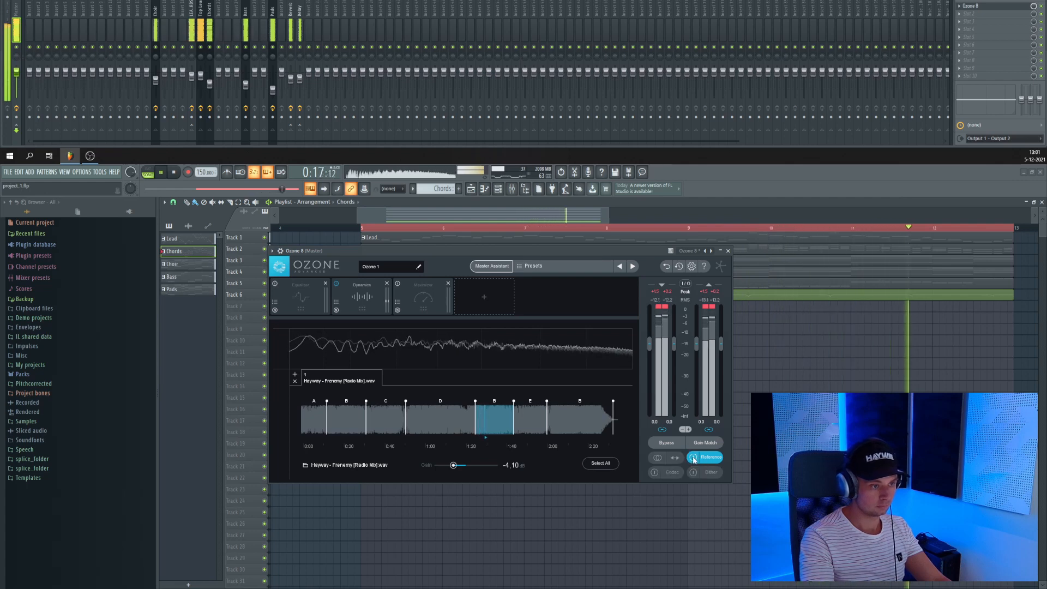
pyautogui.moveTo(455, 466); pyautogui.dragTo(454, 468)
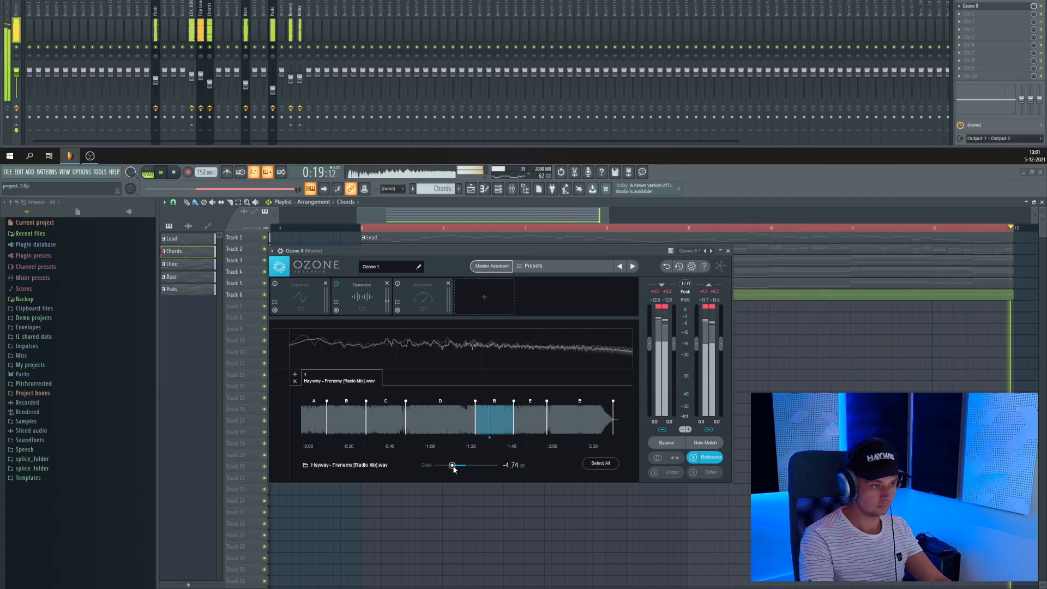
pyautogui.moveTo(527, 250); pyautogui.dragTo(608, 257)
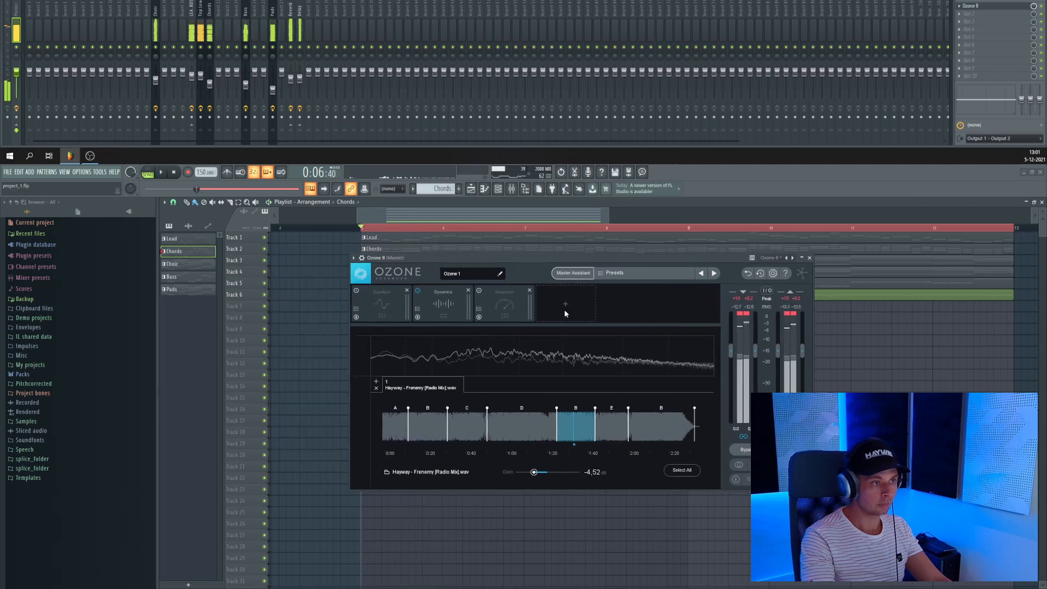
pyautogui.press('space')
# Step: Enable the Maximizer in IRC IV mode and lower its threshold to about -5.2 dB during playback
pyautogui.click(503, 295)
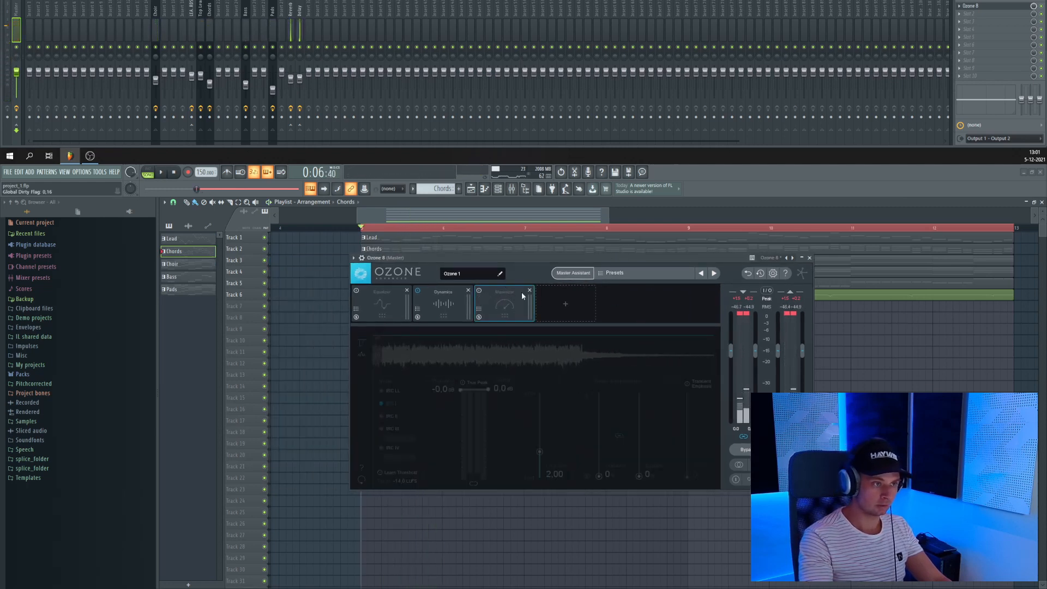
pyautogui.click(479, 291)
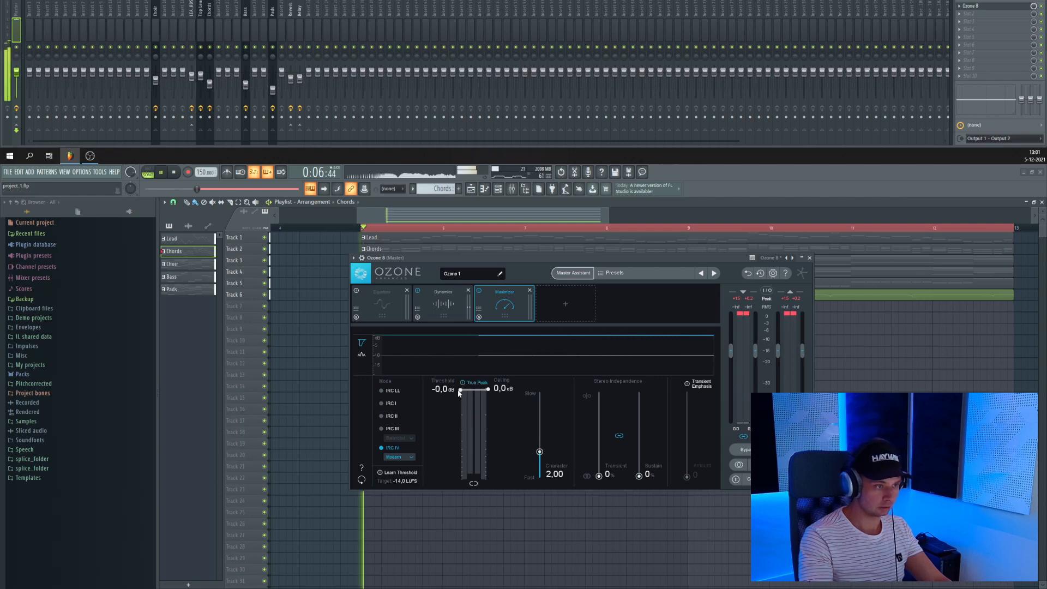
pyautogui.moveTo(459, 393); pyautogui.dragTo(451, 441)
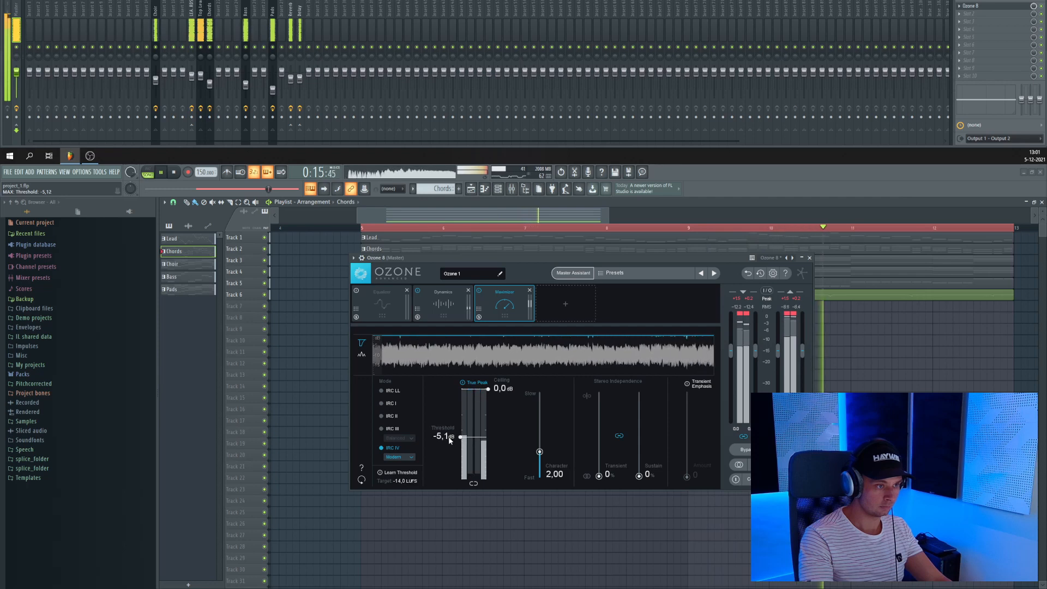
# Step: Compare the master with Dynamics bypassed and re-enabled, and review the compressor thresholds of bands 2 and 3 and the Equalizer
pyautogui.click(418, 290)
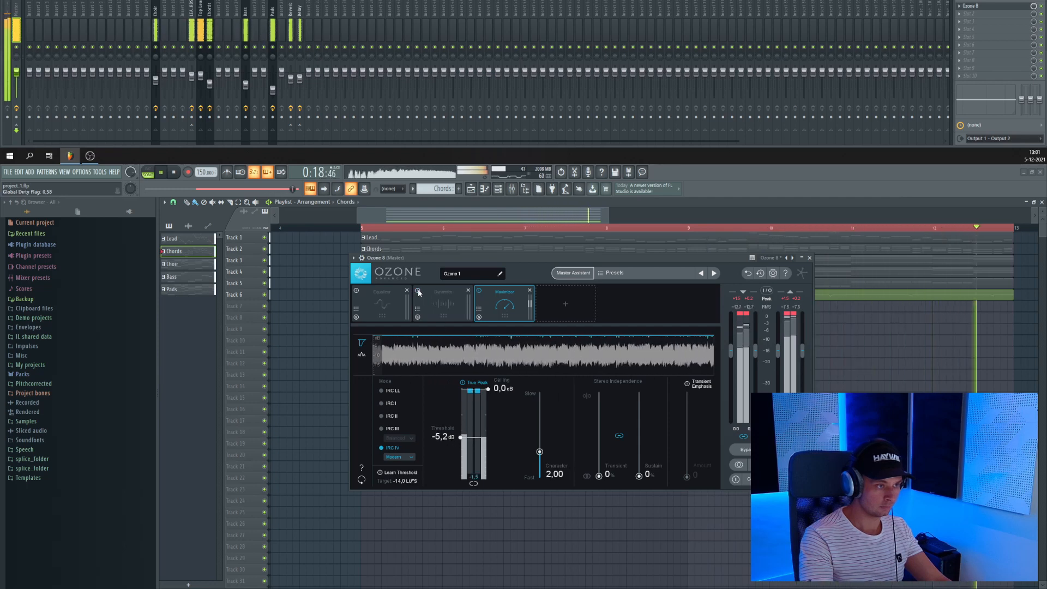
pyautogui.click(418, 291)
pyautogui.click(446, 300)
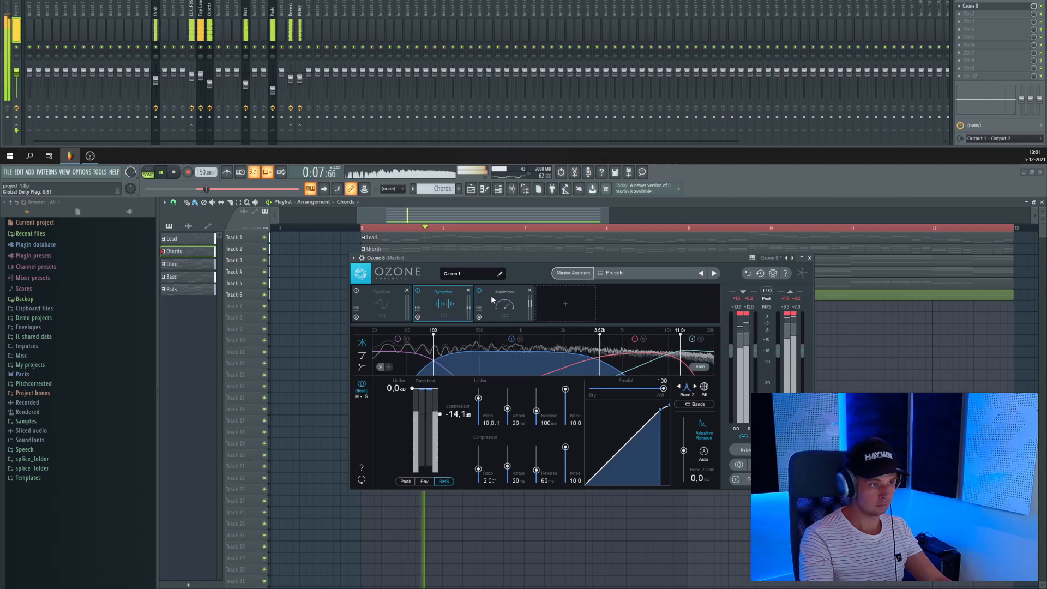
pyautogui.moveTo(430, 413); pyautogui.dragTo(428, 426)
pyautogui.click(627, 349)
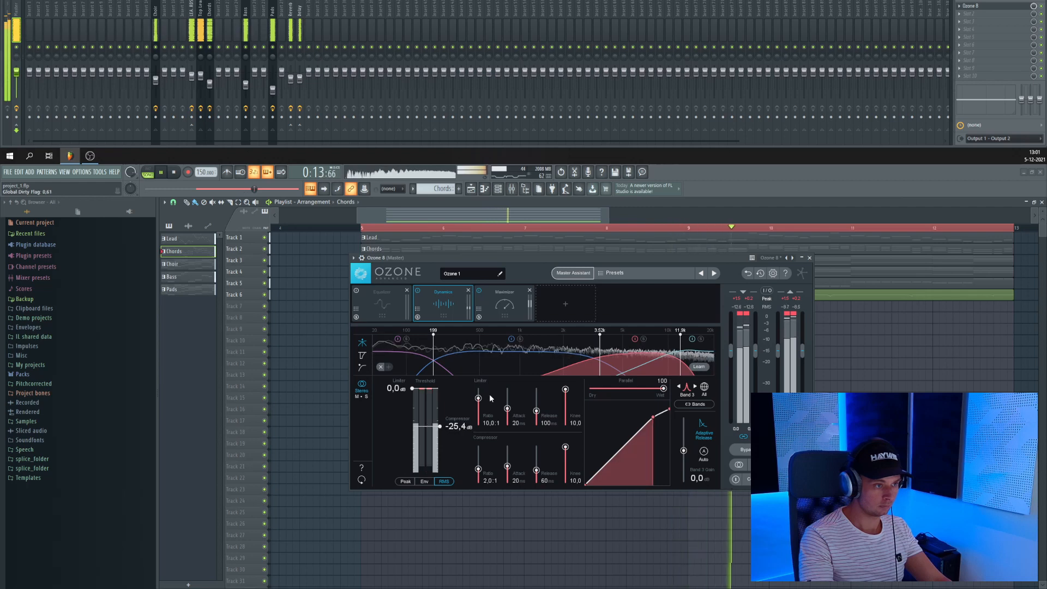
pyautogui.click(406, 290)
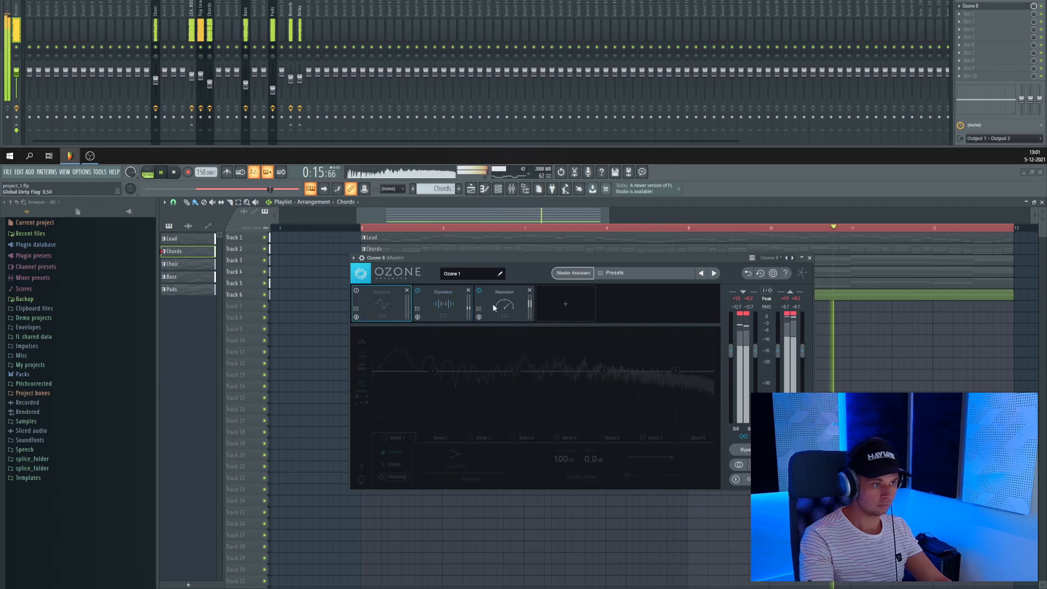
# Step: Remove the Equalizer from the Ozone module chain and lower the Maximizer's Character to about 1.15 during playback
pyautogui.click(443, 303)
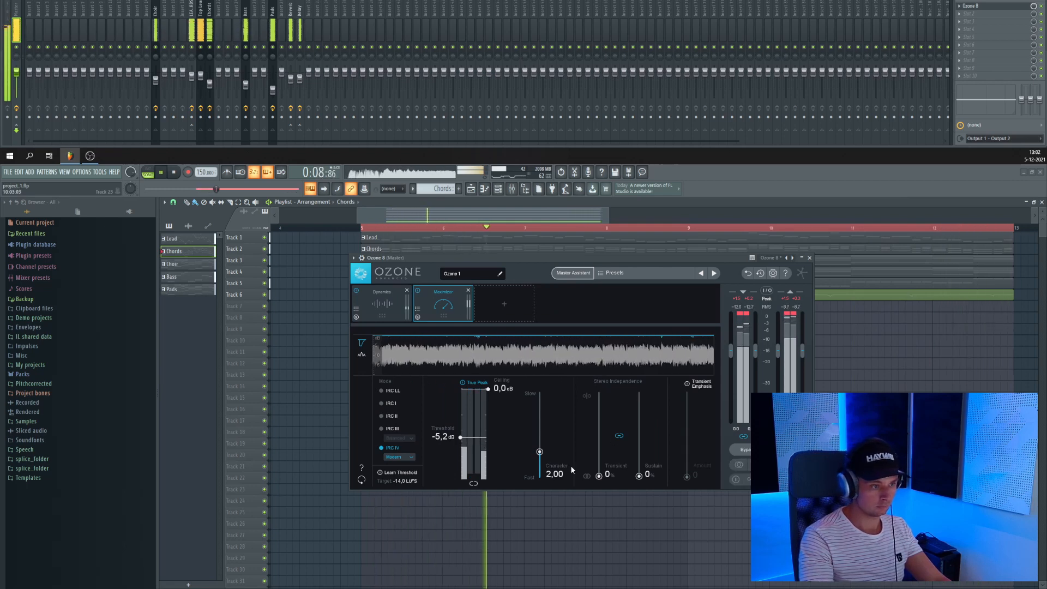
pyautogui.moveTo(539, 451); pyautogui.dragTo(538, 473)
# Step: Audition the reference track and move the end of its section B after D earlier to shorten that section
pyautogui.click(788, 464)
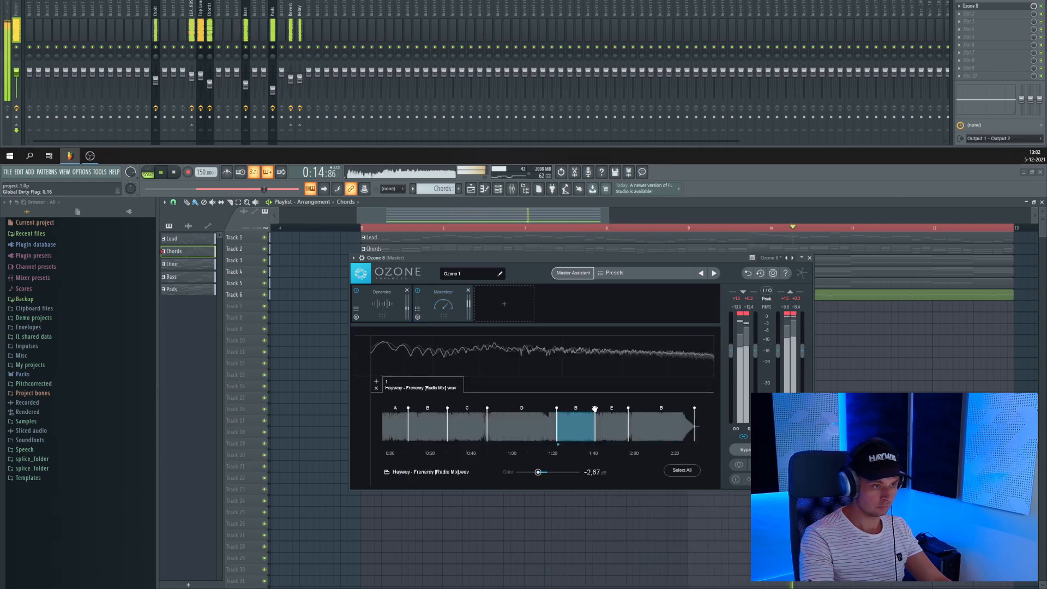
pyautogui.moveTo(580, 408); pyautogui.dragTo(581, 409)
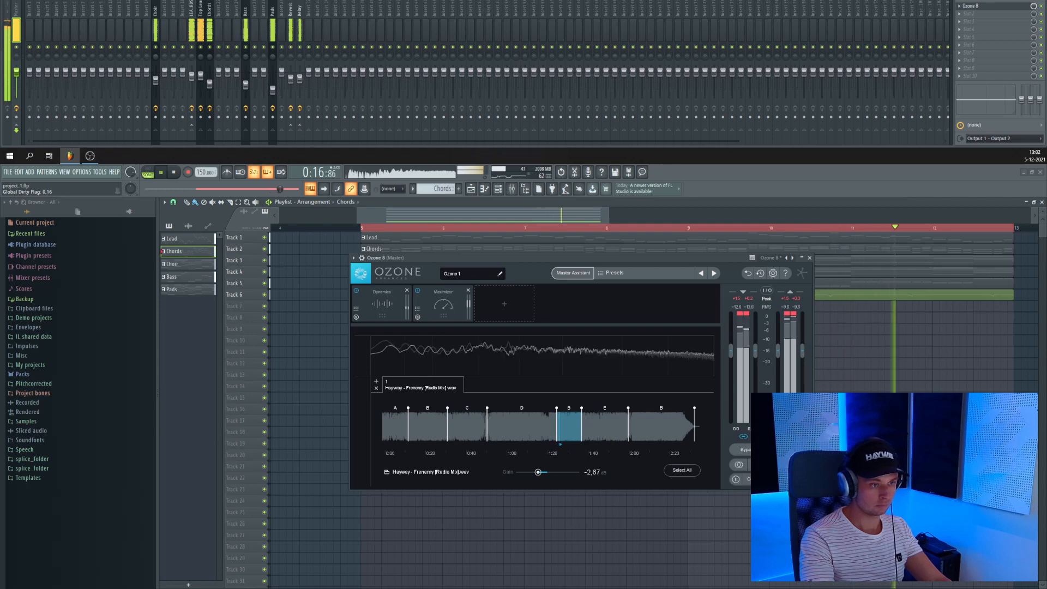
# Step: Check the Dynamics compressor on band 2 and lower band 3's compressor threshold to about -26.7 dB
pyautogui.click(393, 302)
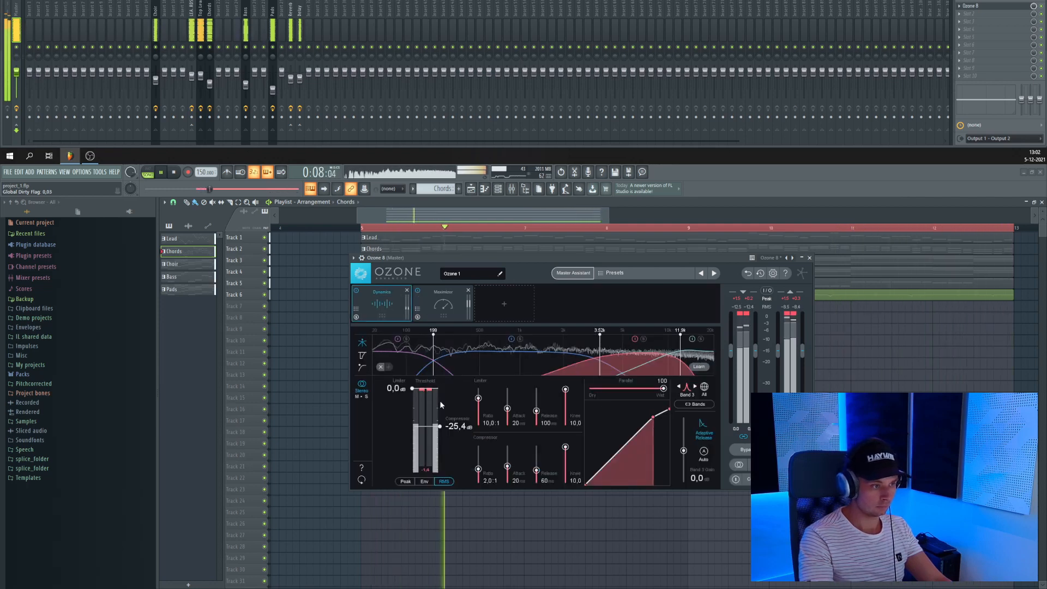
pyautogui.click(450, 364)
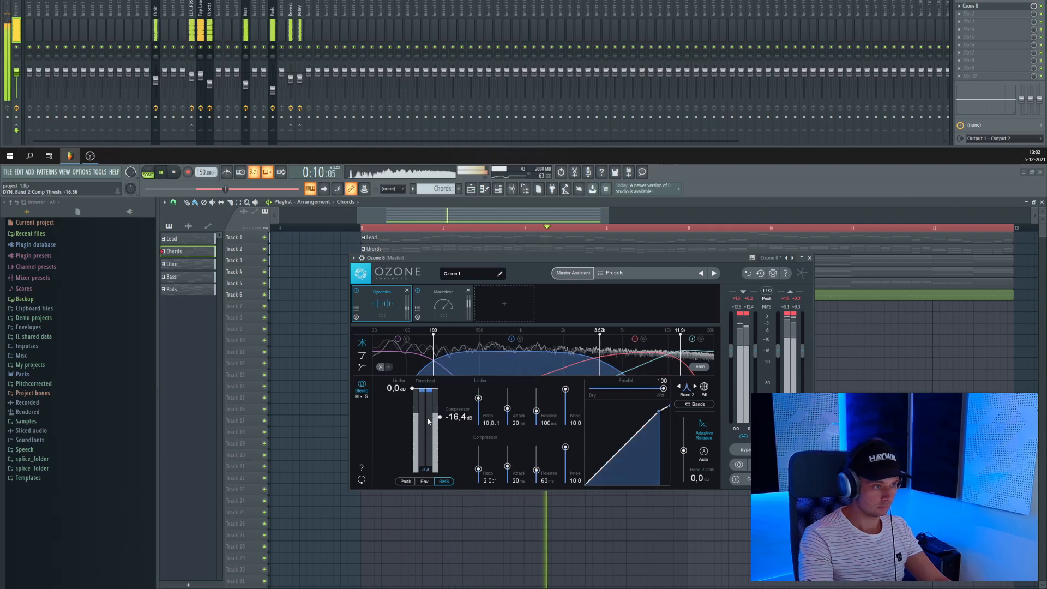
pyautogui.click(651, 357)
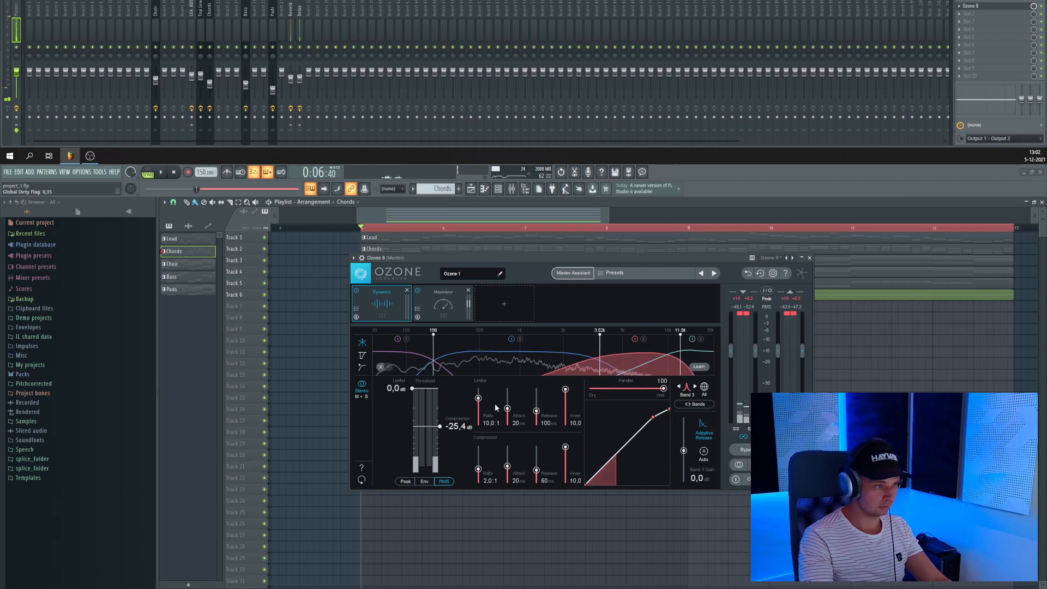
pyautogui.press('space')
pyautogui.moveTo(430, 426); pyautogui.dragTo(429, 430)
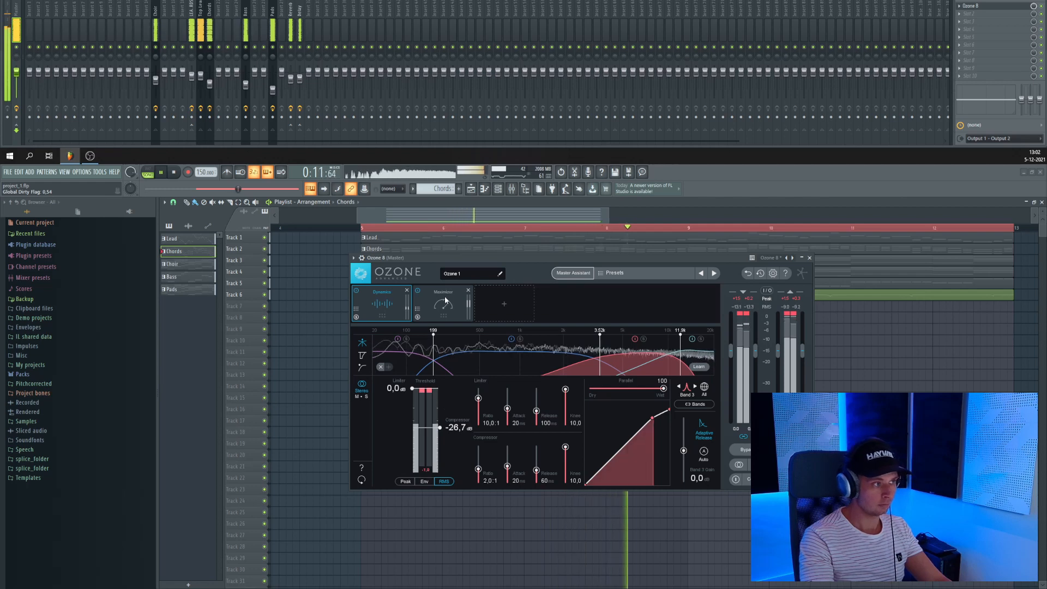
# Step: Audition the master while reviewing the Maximizer and Dynamics modules, view the list of addable modules, and close Ozone
pyautogui.click(471, 308)
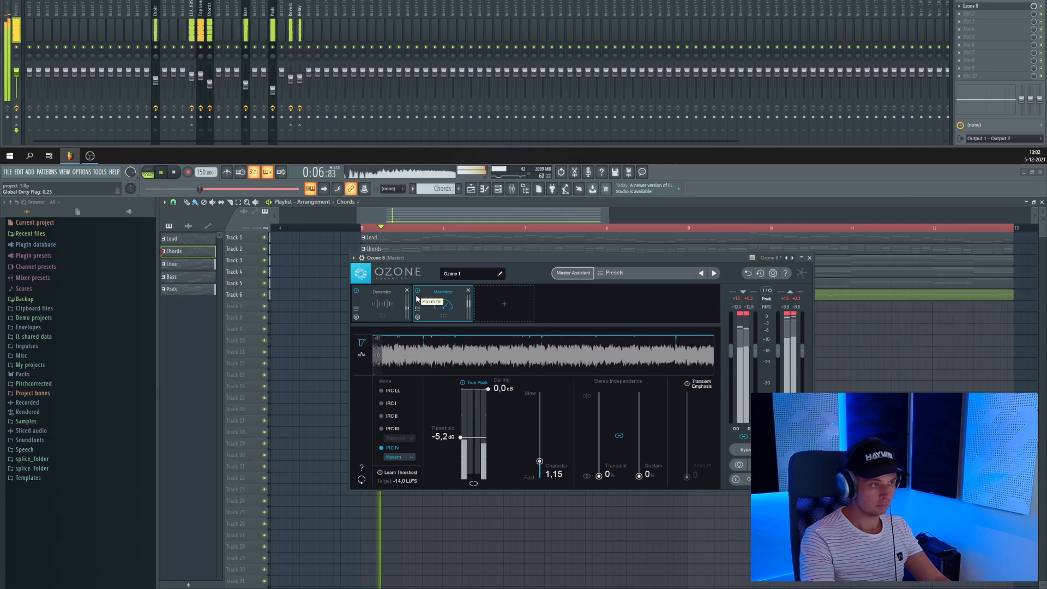
pyautogui.click(385, 306)
pyautogui.moveTo(509, 258); pyautogui.dragTo(430, 260)
pyautogui.press('space')
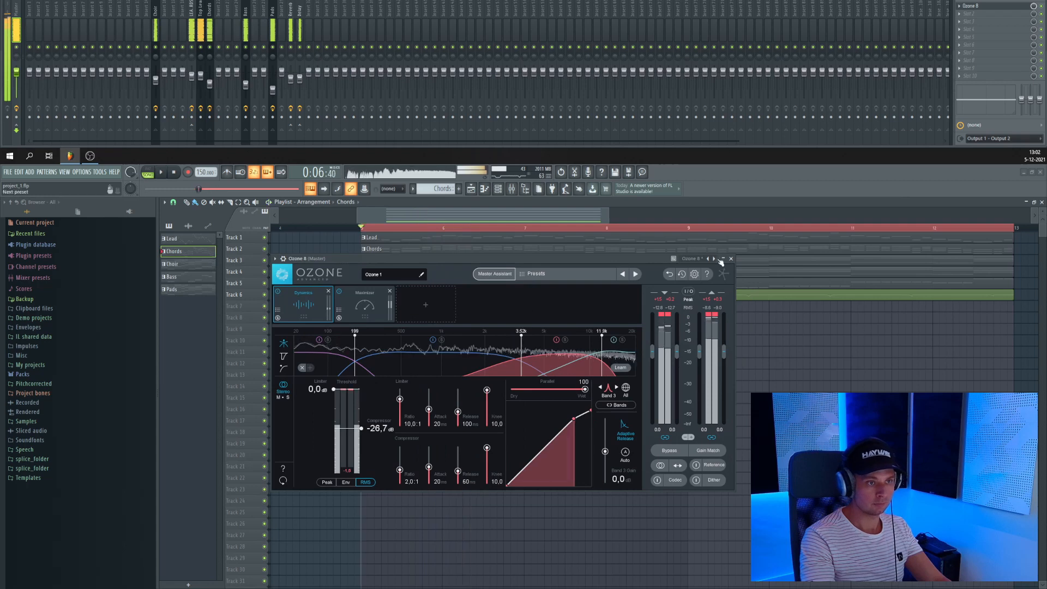
pyautogui.click(441, 301)
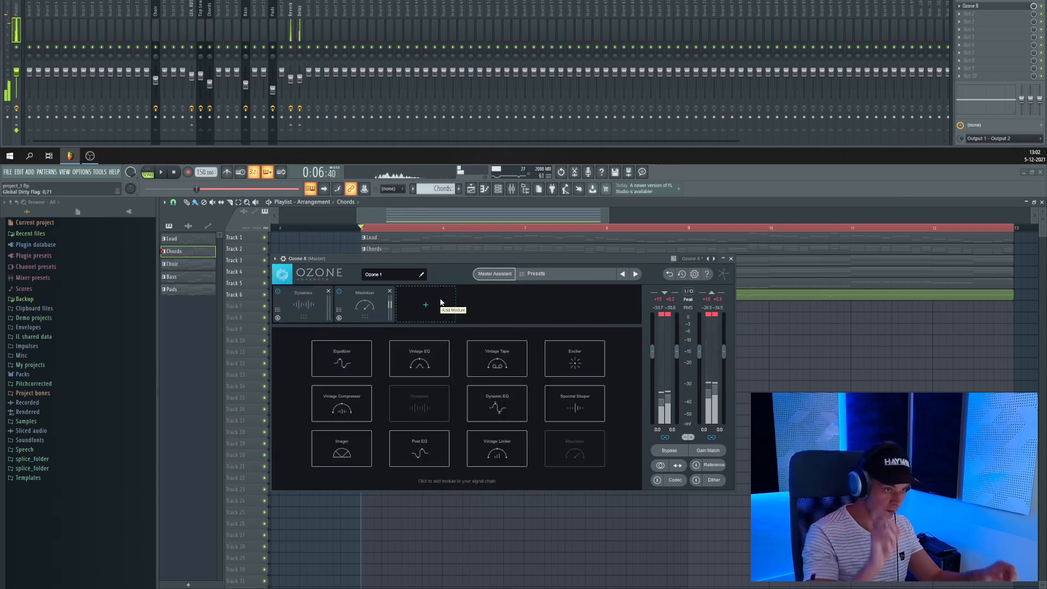
pyautogui.click(731, 259)
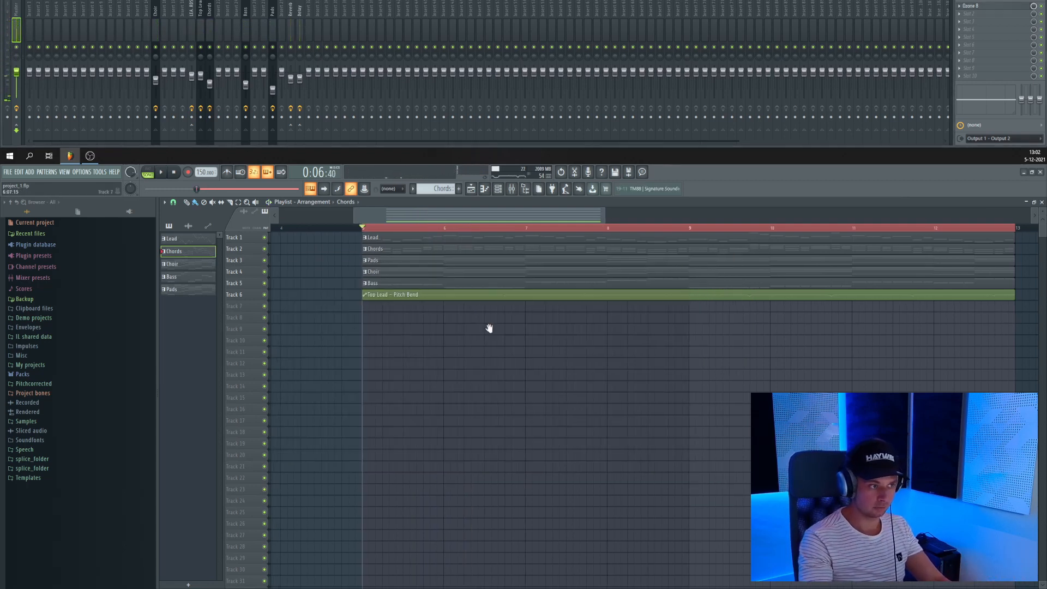
# Step: Play through the processed arrangement, stop it, and select all clips from bar 5 to bar 13 in the playlist
pyautogui.moveTo(489, 328); pyautogui.dragTo(509, 328)
pyautogui.press('space')
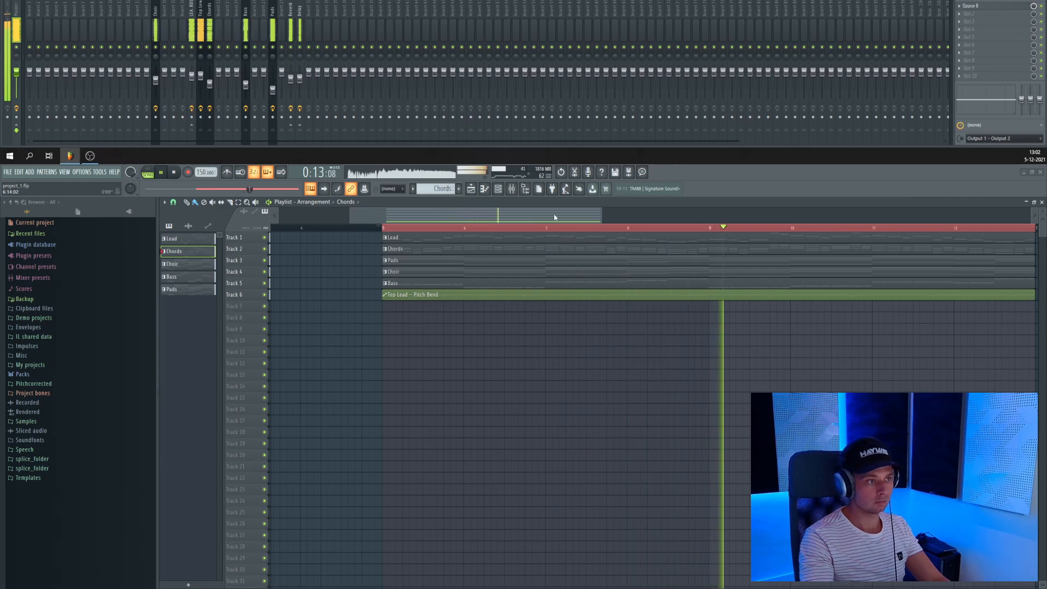
pyautogui.press('space')
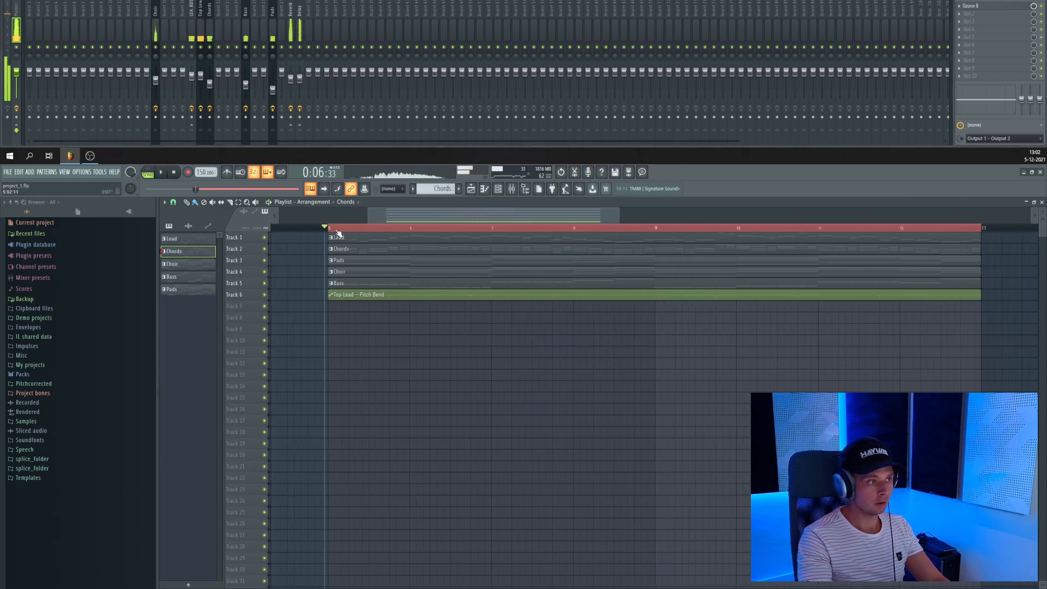
pyautogui.moveTo(330, 231); pyautogui.dragTo(979, 212)
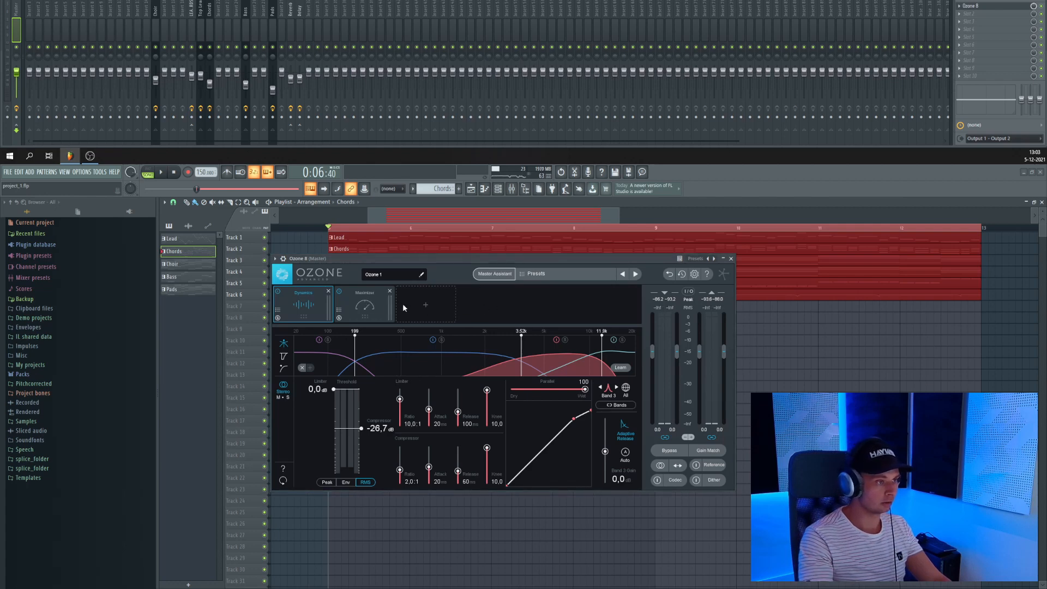
# Step: Reopen Ozone on the master, move its window below the playlist clips, and bypass the Maximizer
pyautogui.click(425, 307)
pyautogui.click(321, 301)
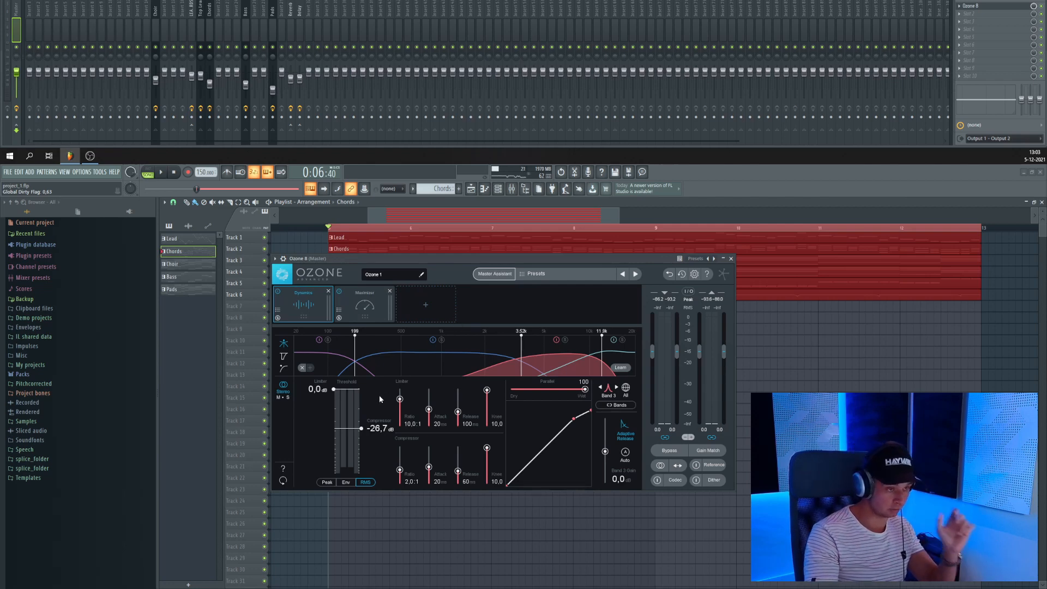
pyautogui.moveTo(479, 255); pyautogui.dragTo(487, 313)
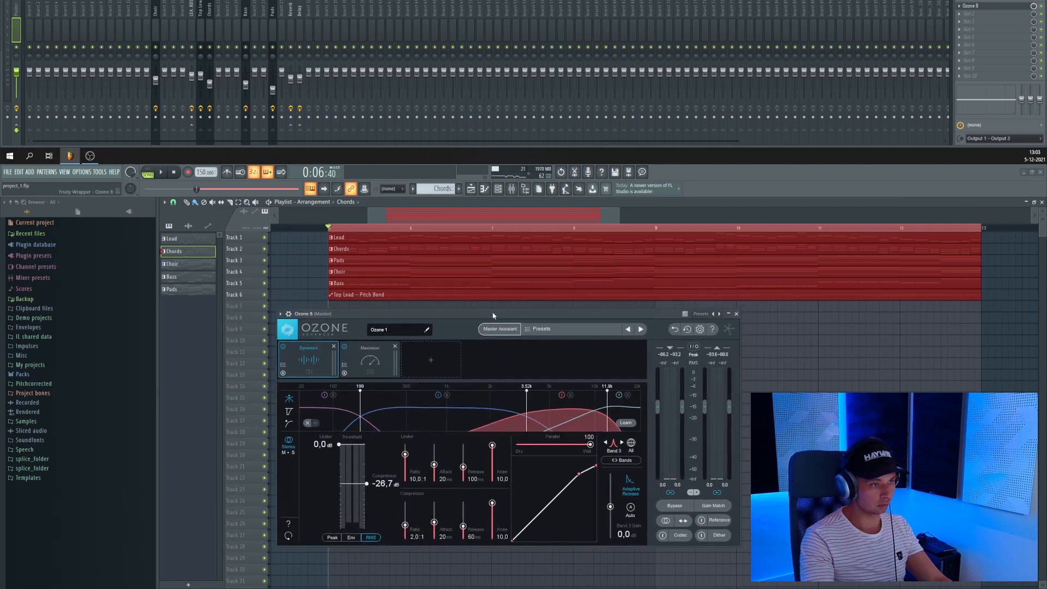
pyautogui.click(371, 362)
pyautogui.click(345, 347)
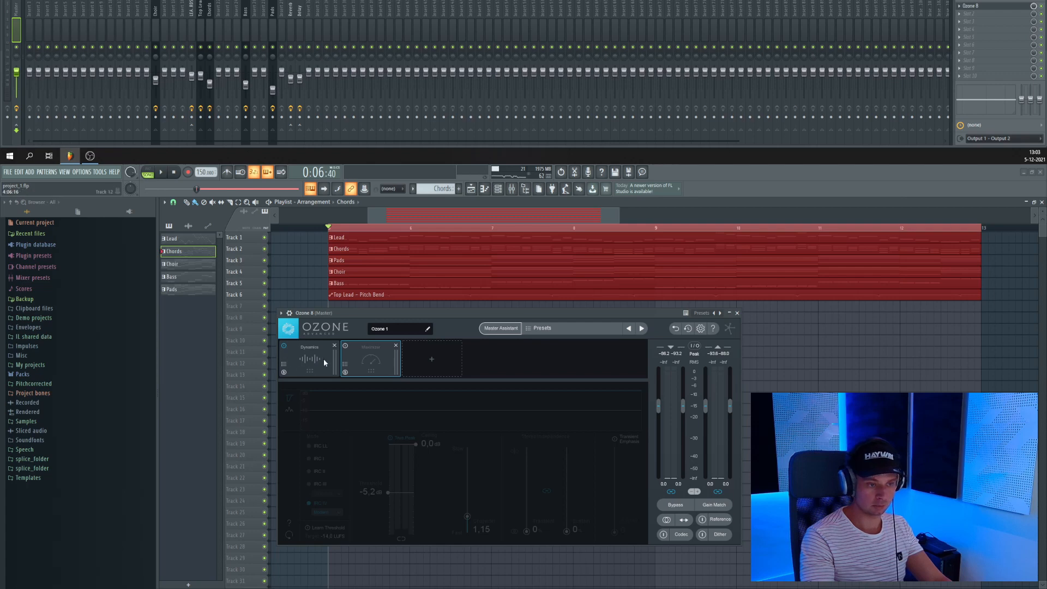
# Step: Compare the master during playback with Dynamics bypassed and re-enabled while the Maximizer is off, leaving Dynamics on
pyautogui.press('space')
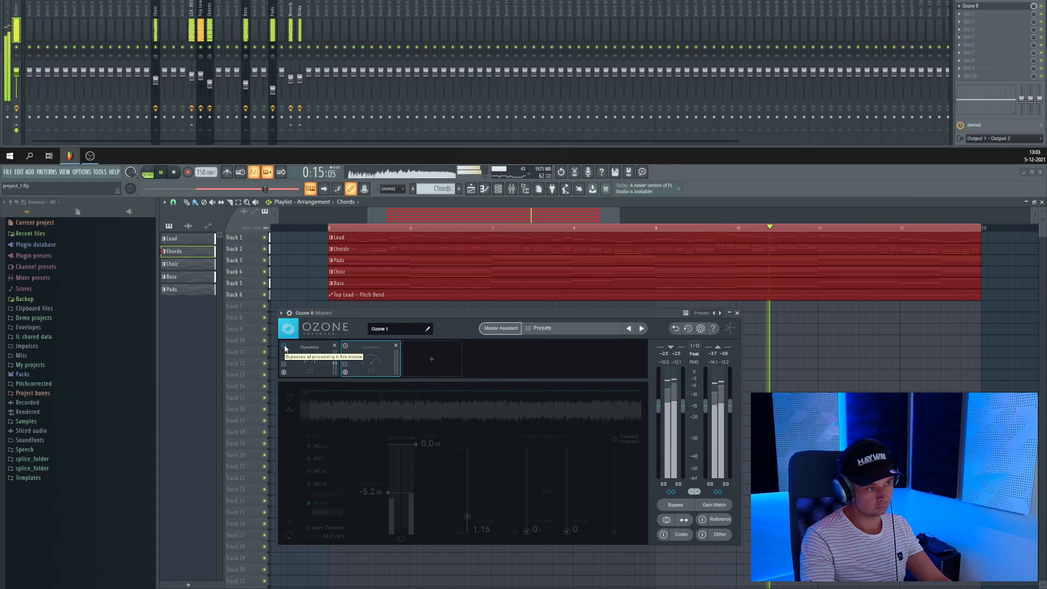
pyautogui.press('space')
pyautogui.click(284, 347)
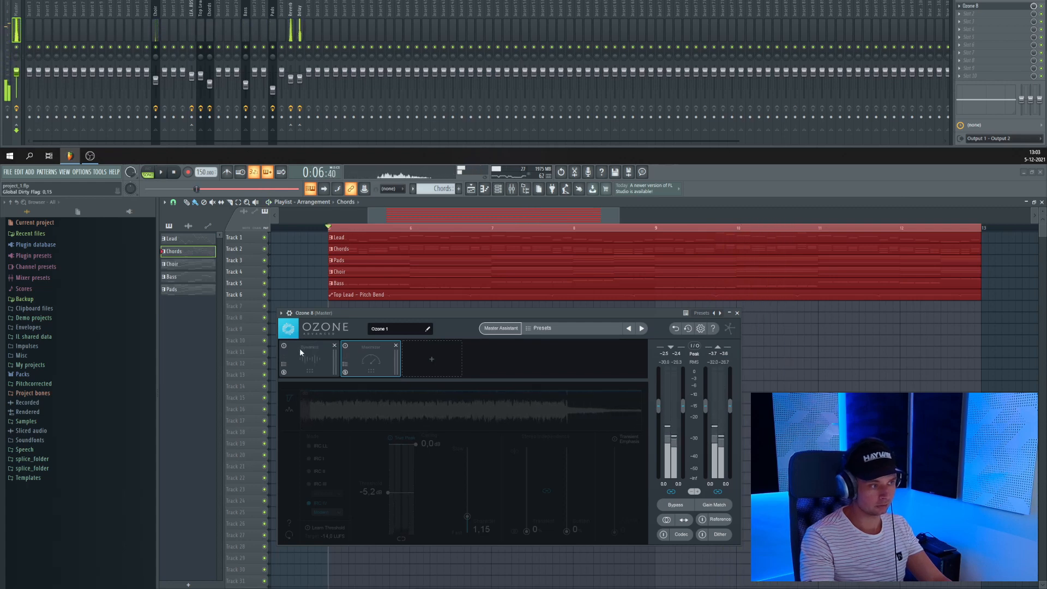
pyautogui.press('space')
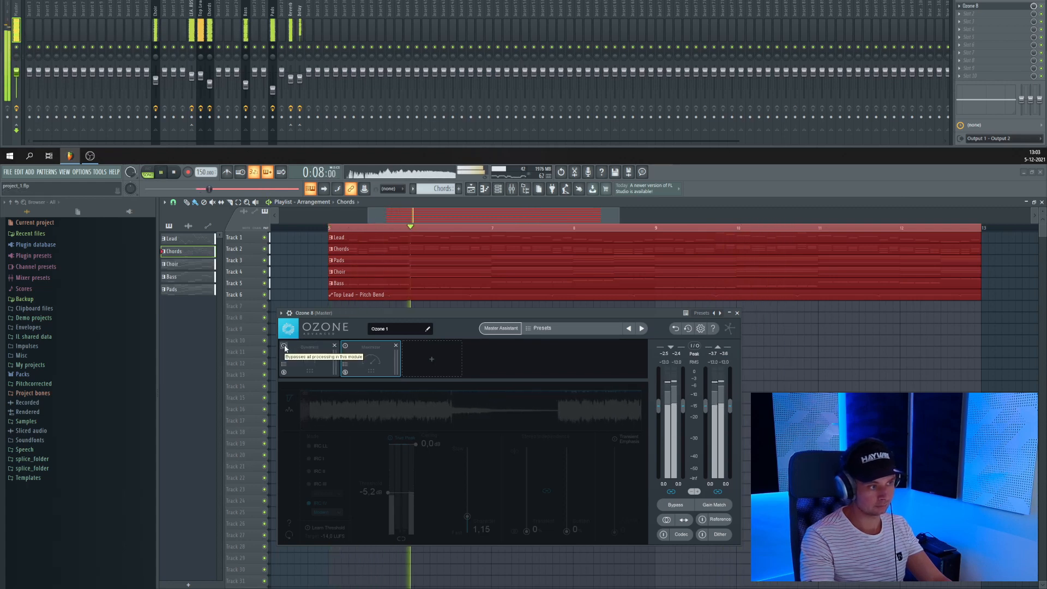
pyautogui.click(284, 347)
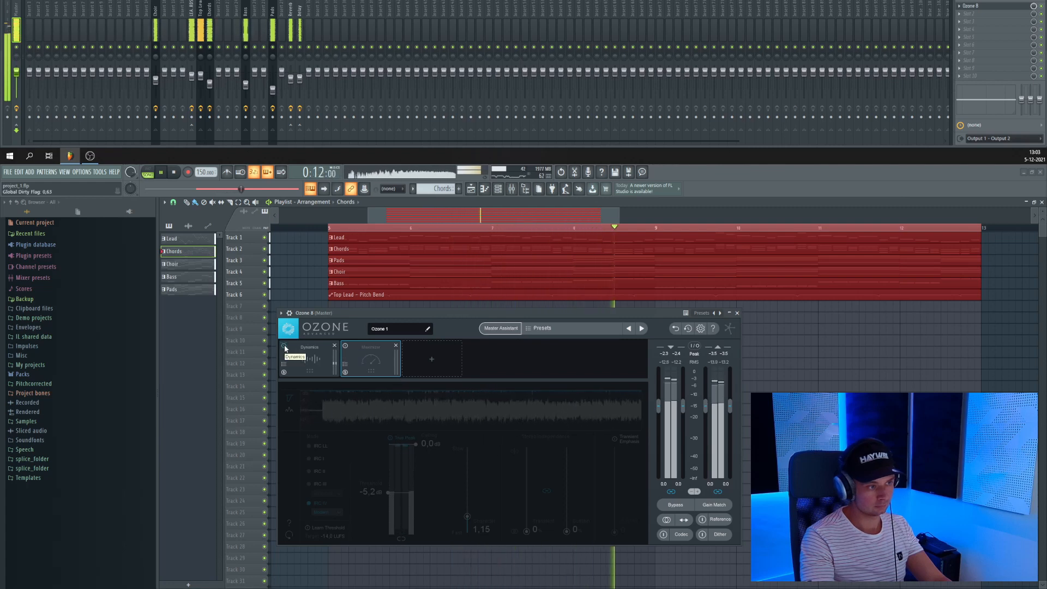
pyautogui.click(284, 347)
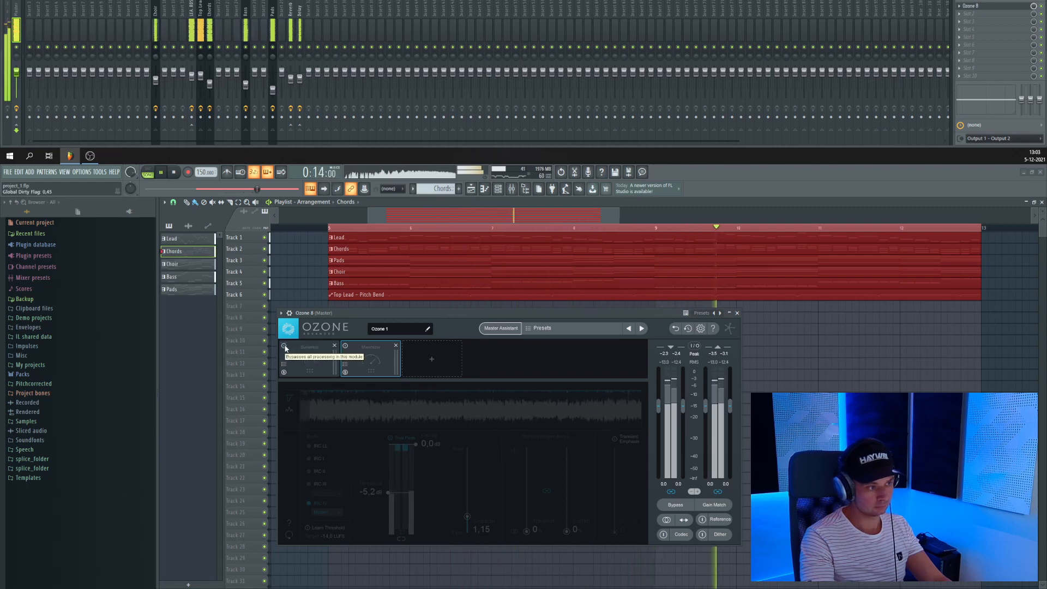
pyautogui.click(284, 347)
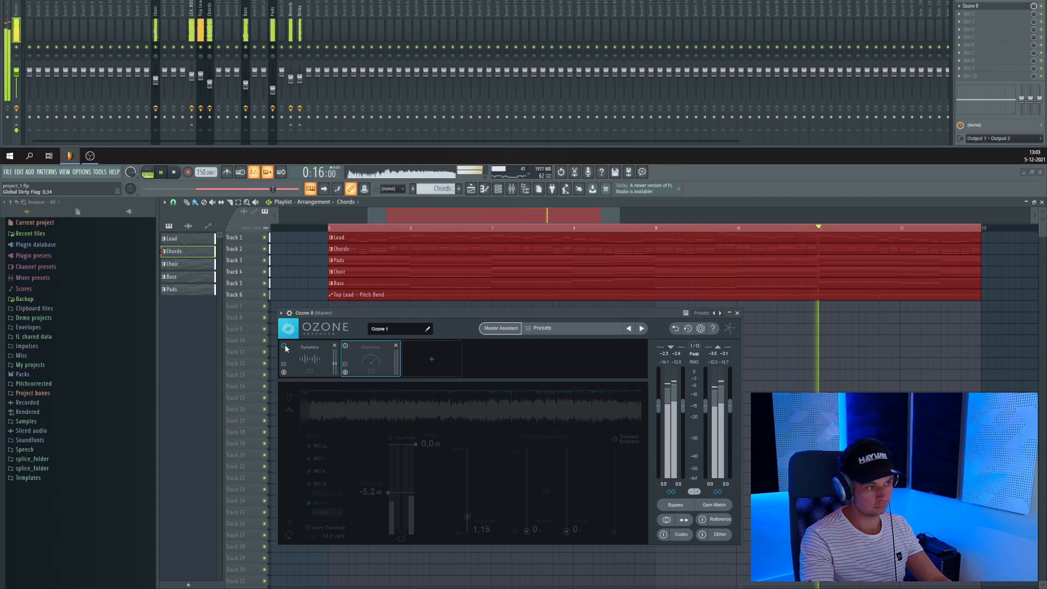
# Step: Re-enable the Maximizer, audition the fully processed master, and close Ozone
pyautogui.moveTo(414, 311); pyautogui.dragTo(552, 265)
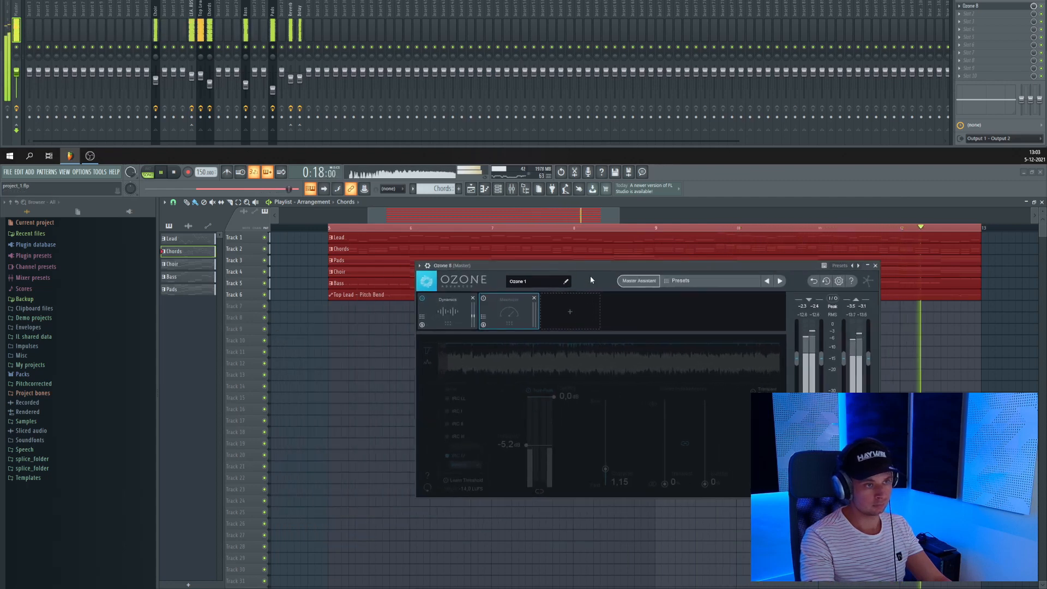
pyautogui.press('space')
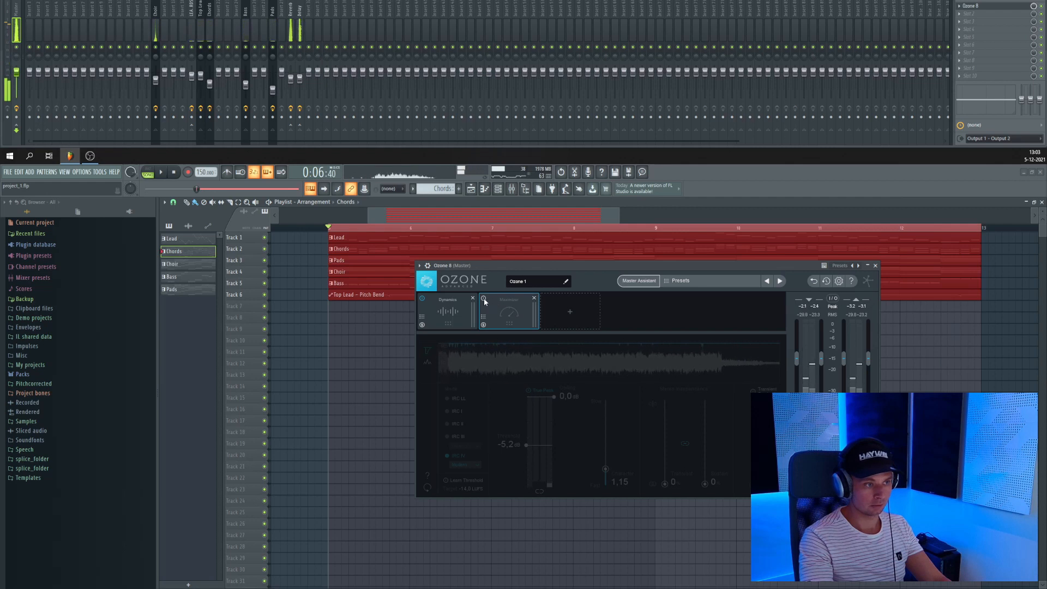
pyautogui.click(483, 298)
pyautogui.press('space')
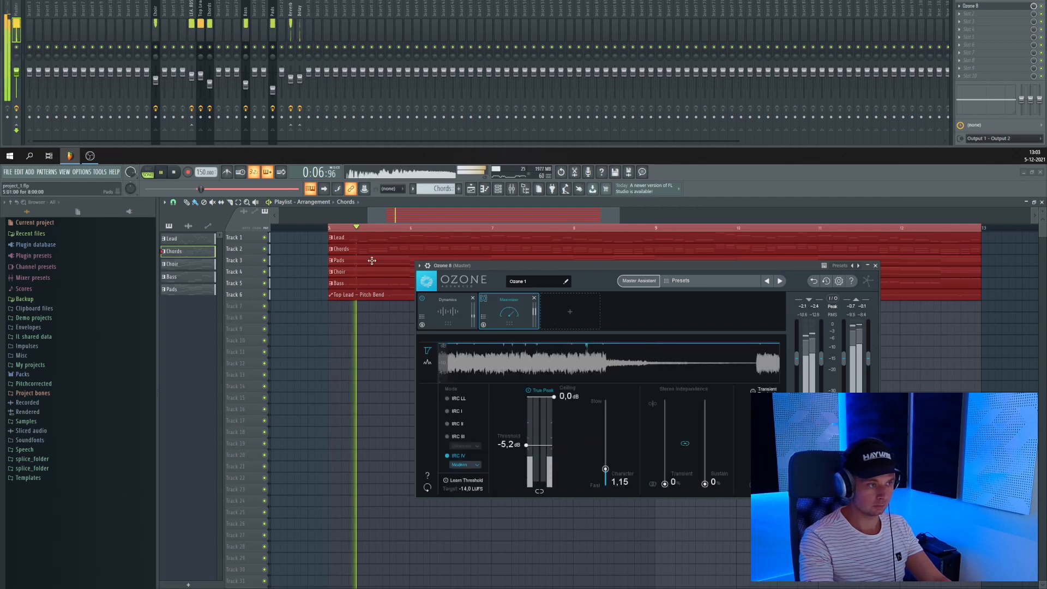
pyautogui.moveTo(131, 171)
pyautogui.mouseDown()
pyautogui.moveTo(130, 215)
pyautogui.moveTo(130, 172)
pyautogui.mouseUp()
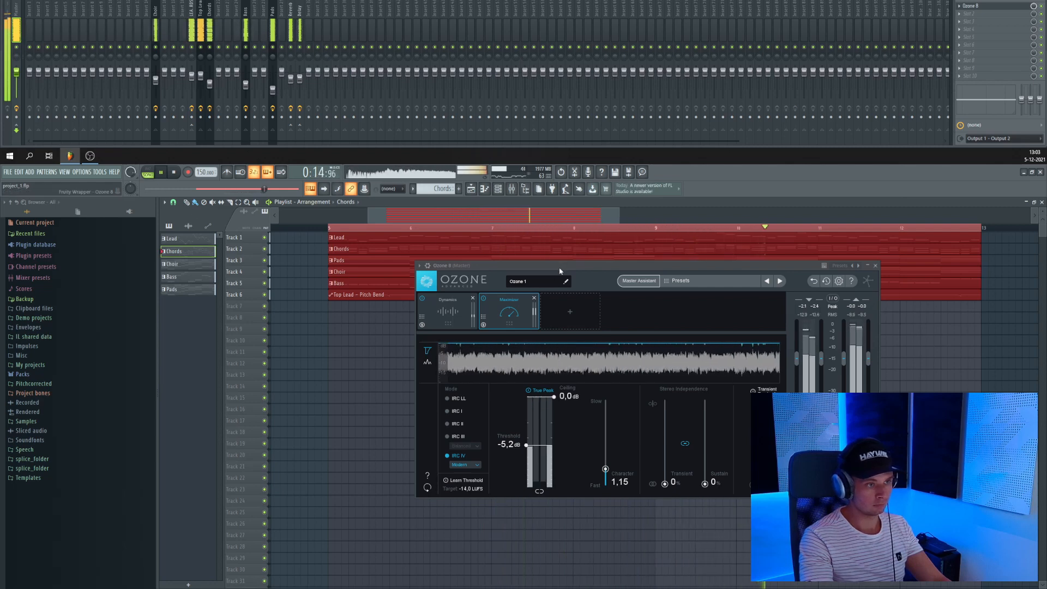
pyautogui.moveTo(875, 271); pyautogui.dragTo(700, 291)
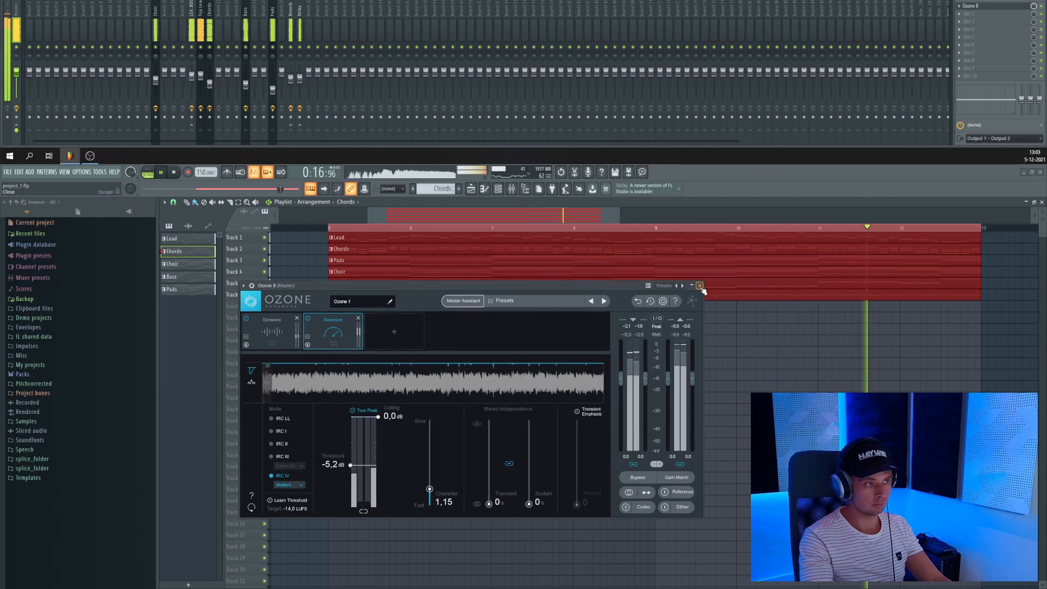
pyautogui.click(699, 285)
pyautogui.press('space')
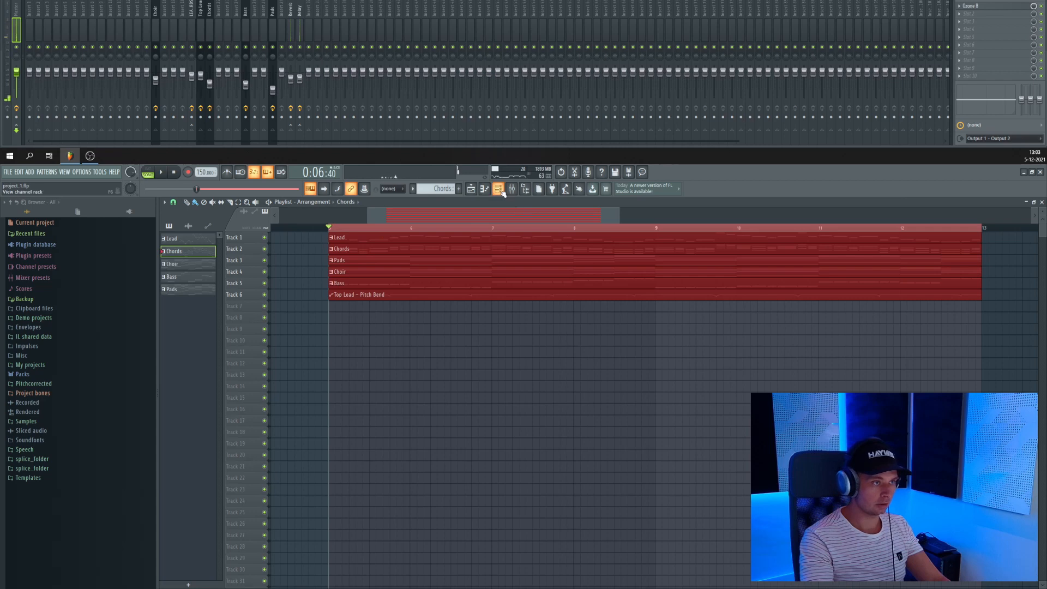
# Step: Open the channel rack and add a new Serum generator channel
pyautogui.press('F6')
pyautogui.moveTo(403, 480); pyautogui.dragTo(607, 360)
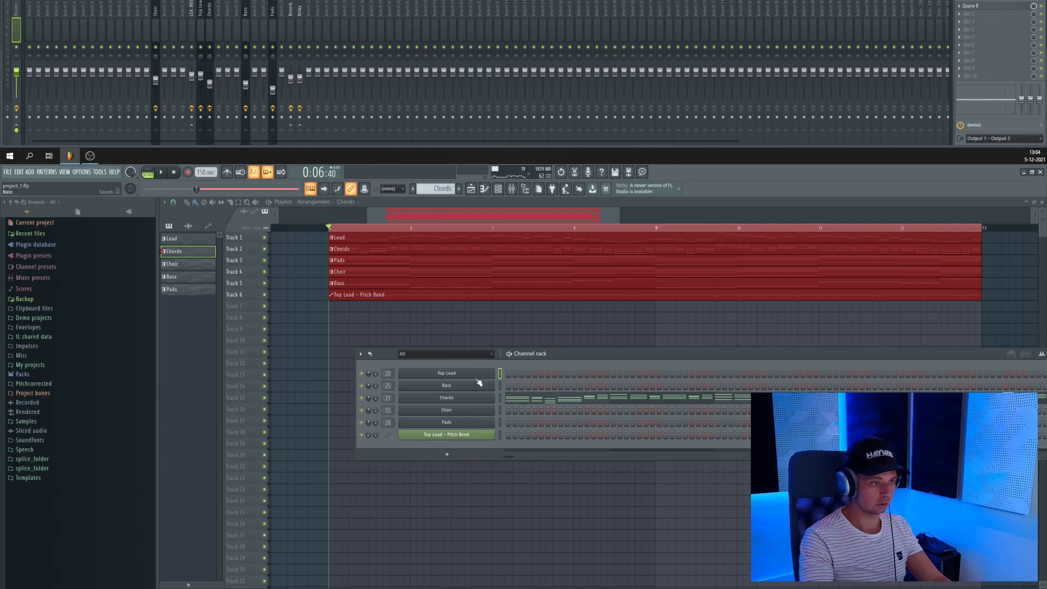
pyautogui.click(447, 454)
pyautogui.click(450, 174)
pyautogui.write('ser')
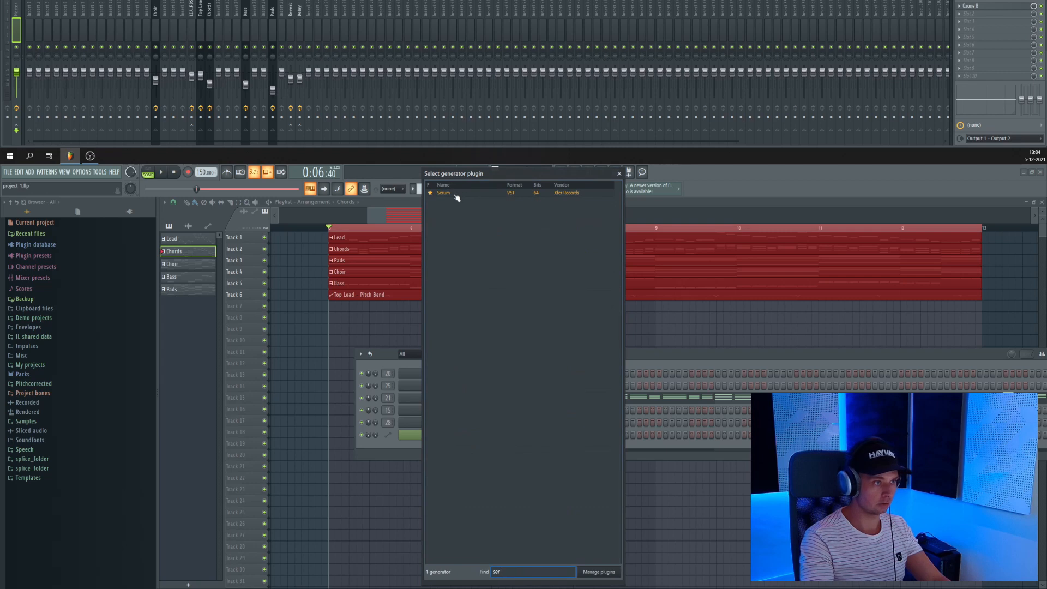
pyautogui.doubleClick(455, 195)
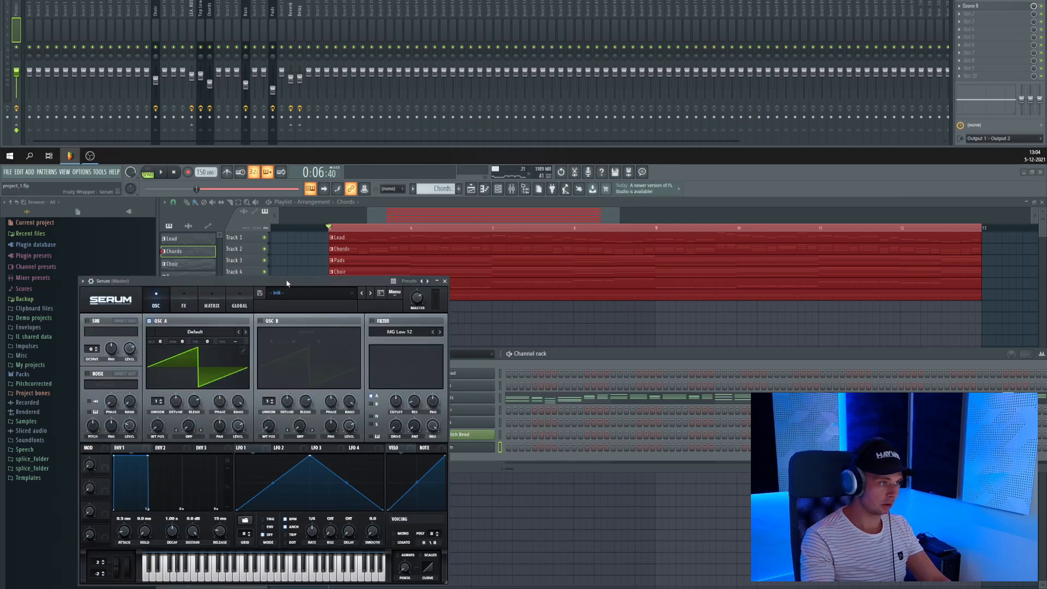
# Step: Move the Serum window beside the channel list and show its channel settings
pyautogui.moveTo(296, 280); pyautogui.dragTo(718, 258)
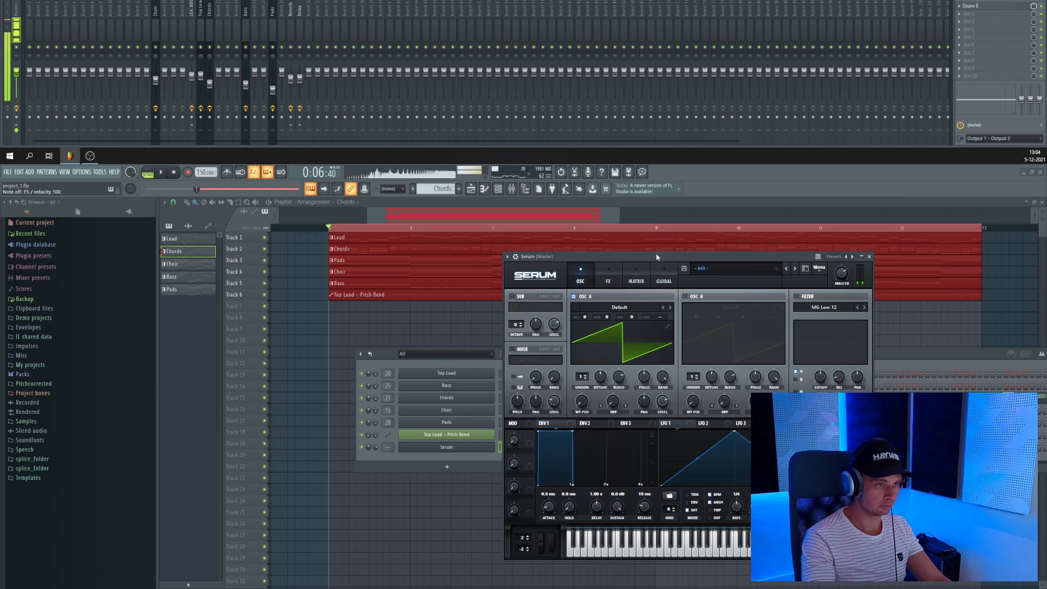
pyautogui.moveTo(656, 255); pyautogui.dragTo(677, 257)
pyautogui.click(537, 258)
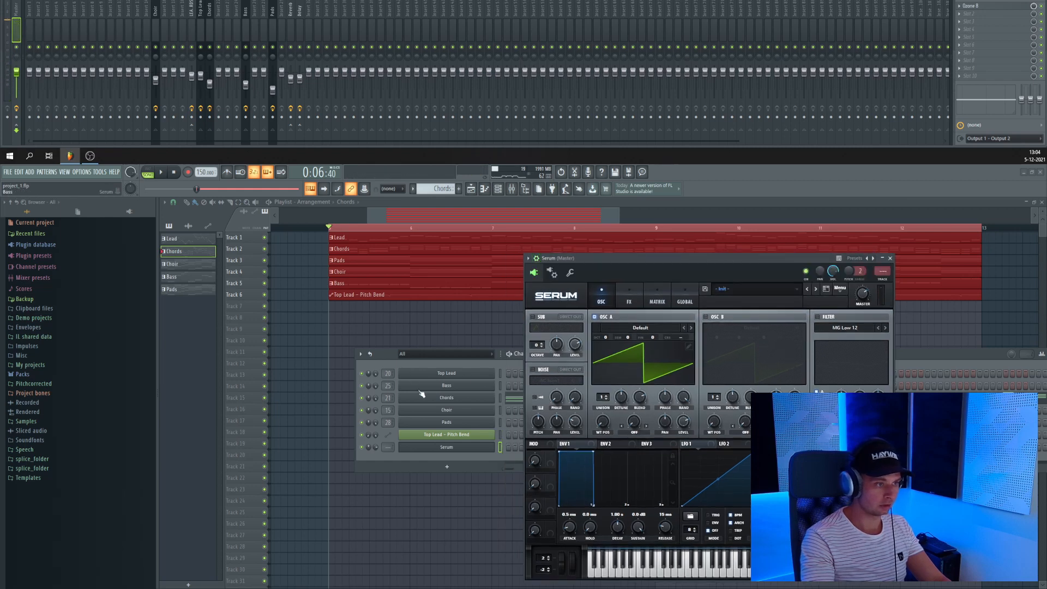
# Step: Open the FabFilter Pro-Q 3 on the Top Lead mixer track
pyautogui.click(202, 7)
pyautogui.click(977, 11)
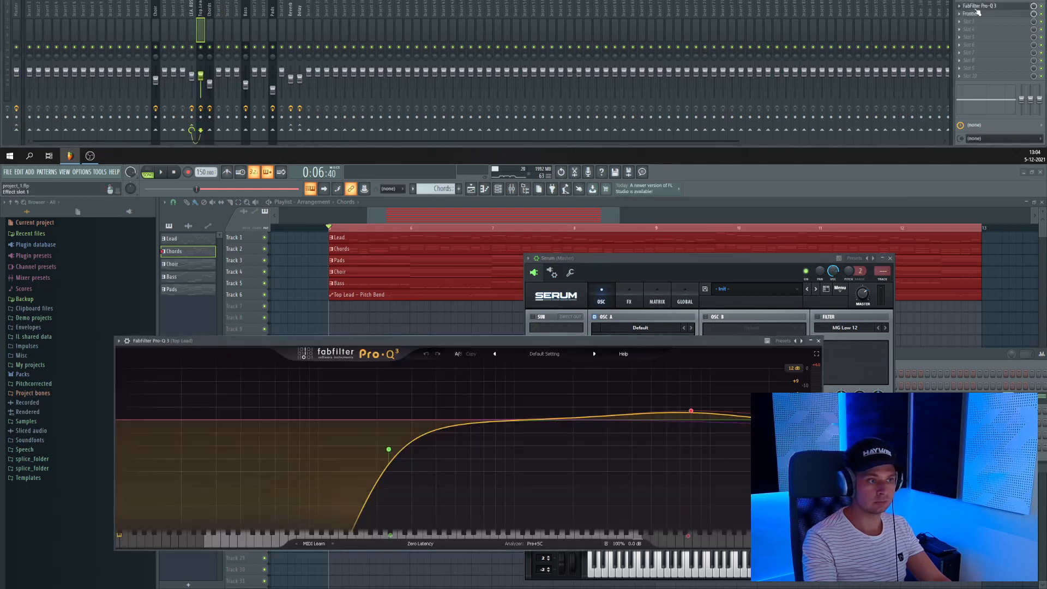
# Step: Close the Top Lead equalizer, select the empty mixer track after Chords, and rename the new Serum channel as Lead Init
pyautogui.click(978, 10)
pyautogui.click(219, 22)
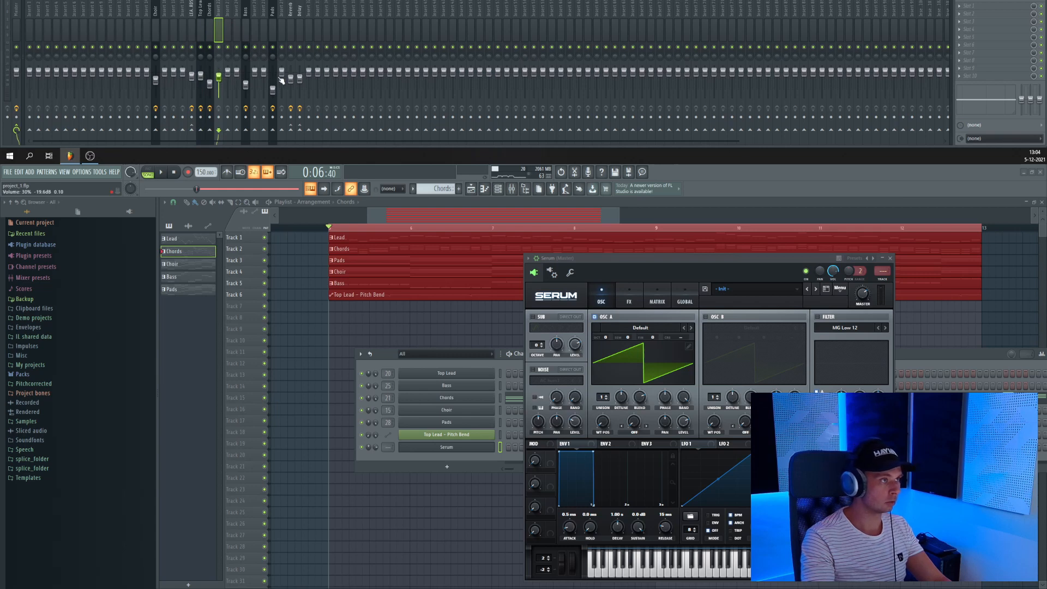
pyautogui.middleClick(447, 448)
pyautogui.write('Lead In')
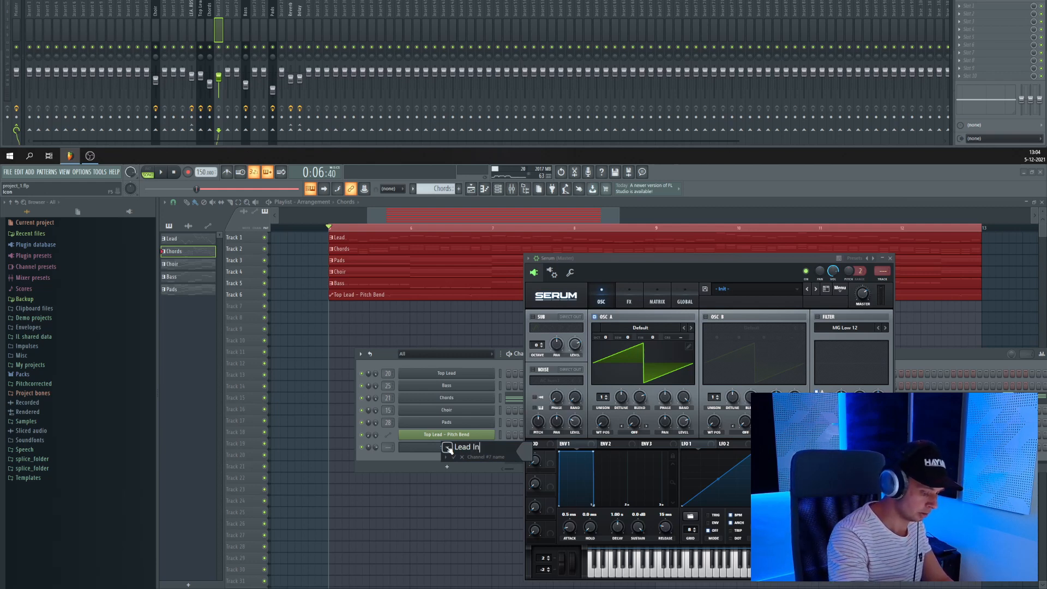
pyautogui.write('it')
pyautogui.press('Return')
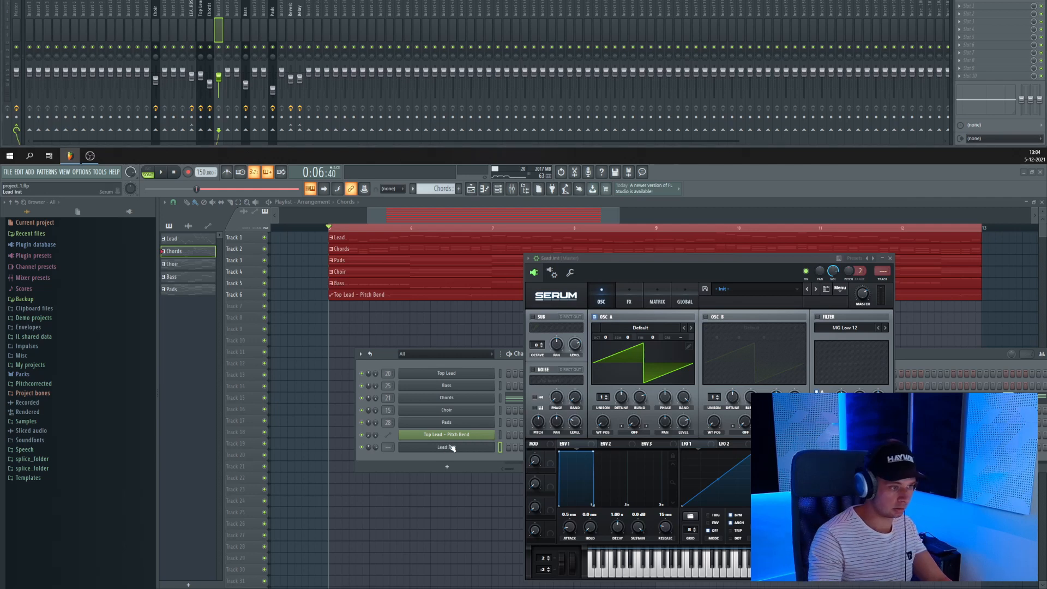
# Step: Assign Lead Init to mixer track 22 and route that track to the lead bus instead of the master
pyautogui.moveTo(387, 447); pyautogui.dragTo(387, 411)
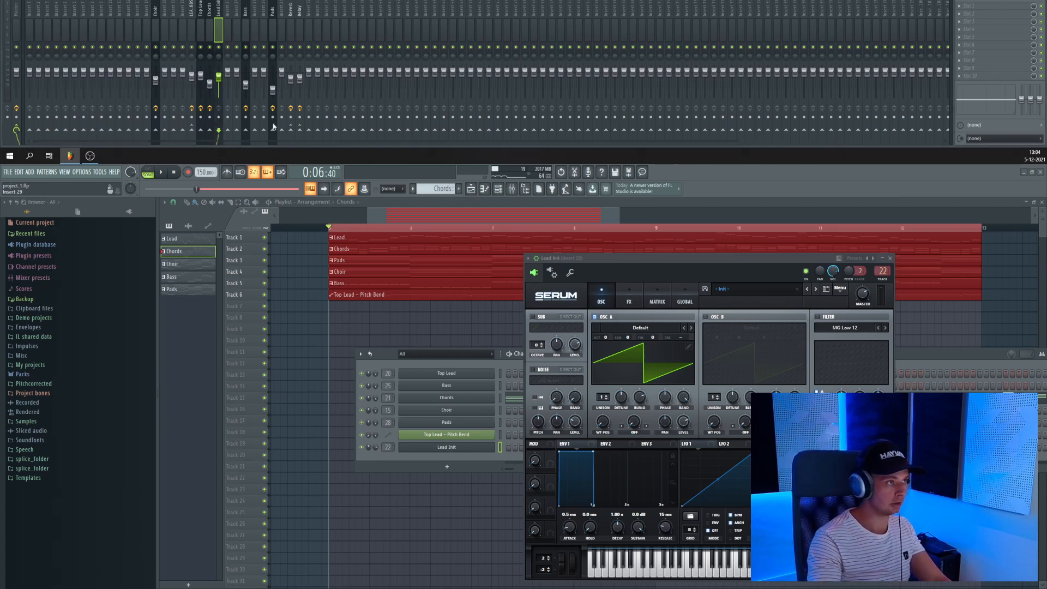
pyautogui.click(192, 131)
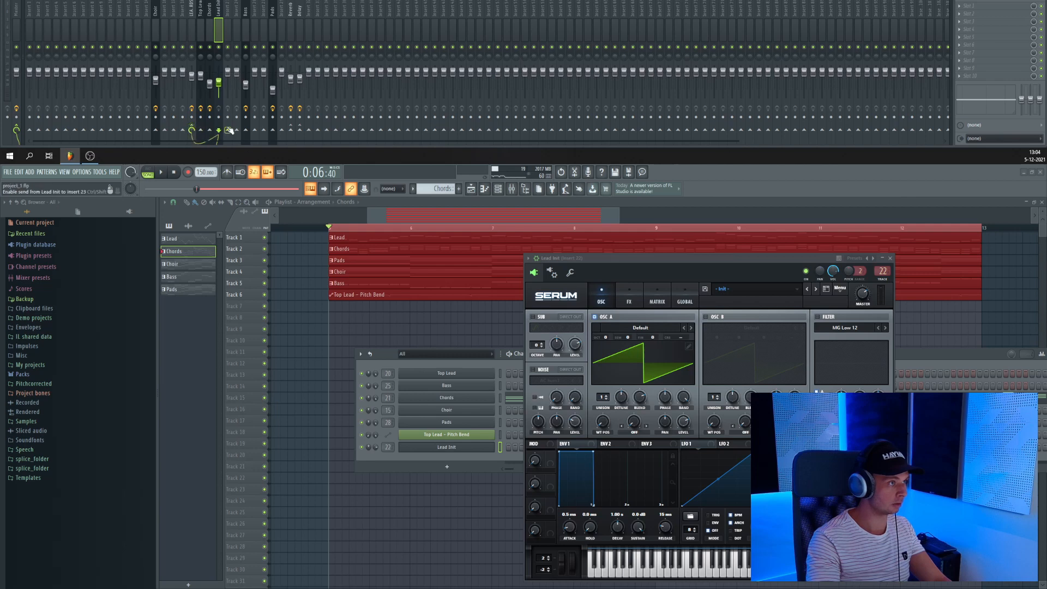
pyautogui.click(17, 129)
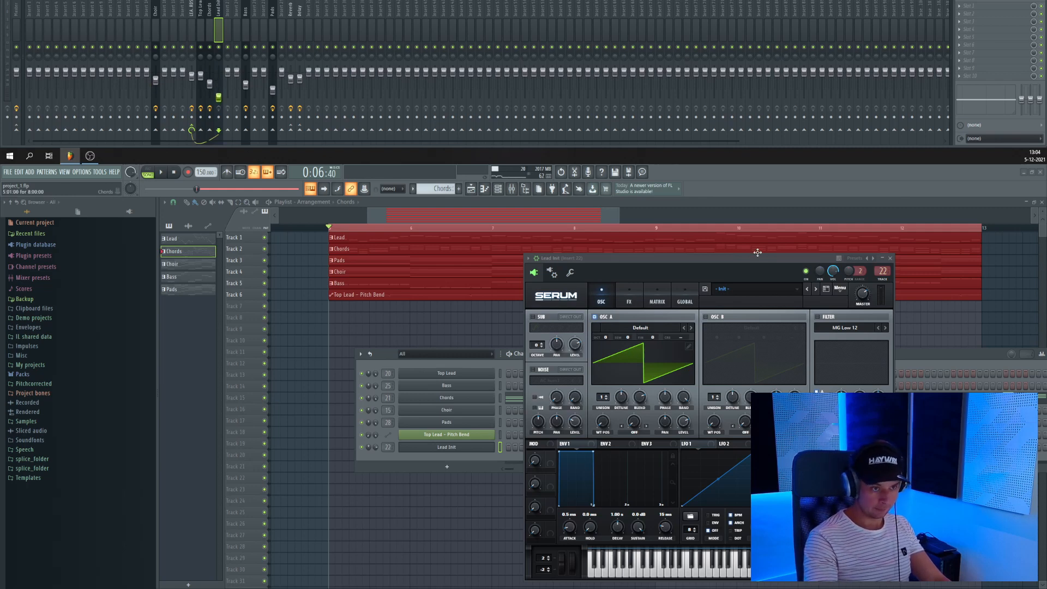
# Step: Play the arrangement briefly and reposition the Serum window and channel rack so the channel list and playlist are accessible
pyautogui.moveTo(742, 261); pyautogui.dragTo(753, 256)
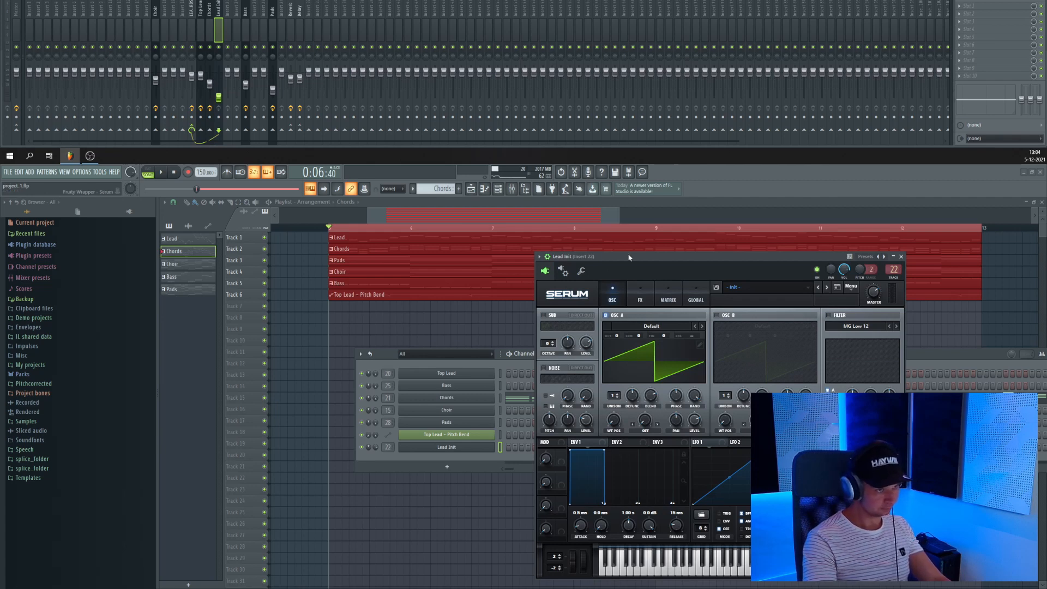
pyautogui.press('space')
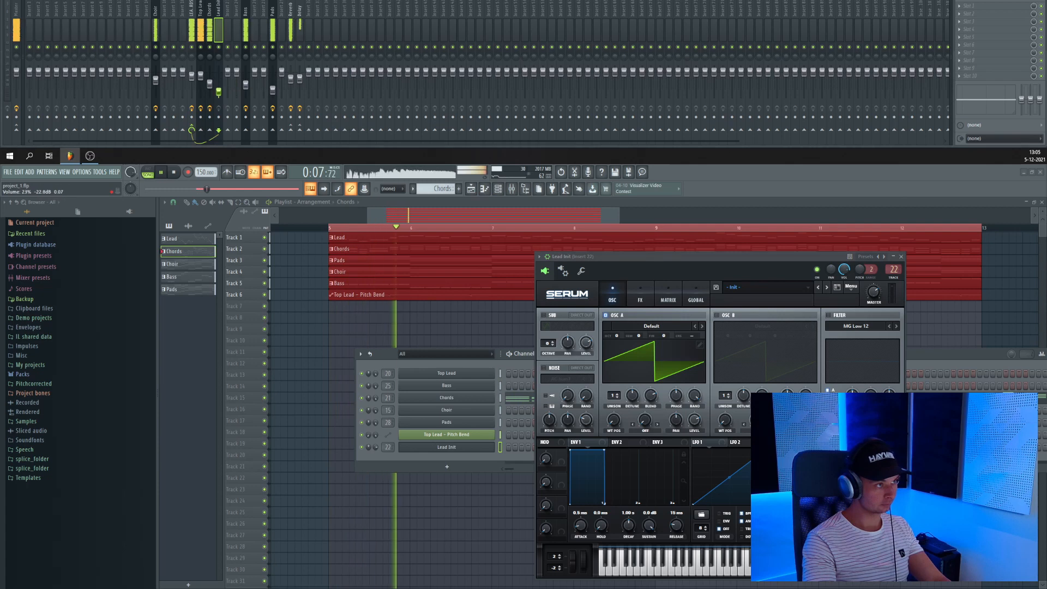
pyautogui.press('space')
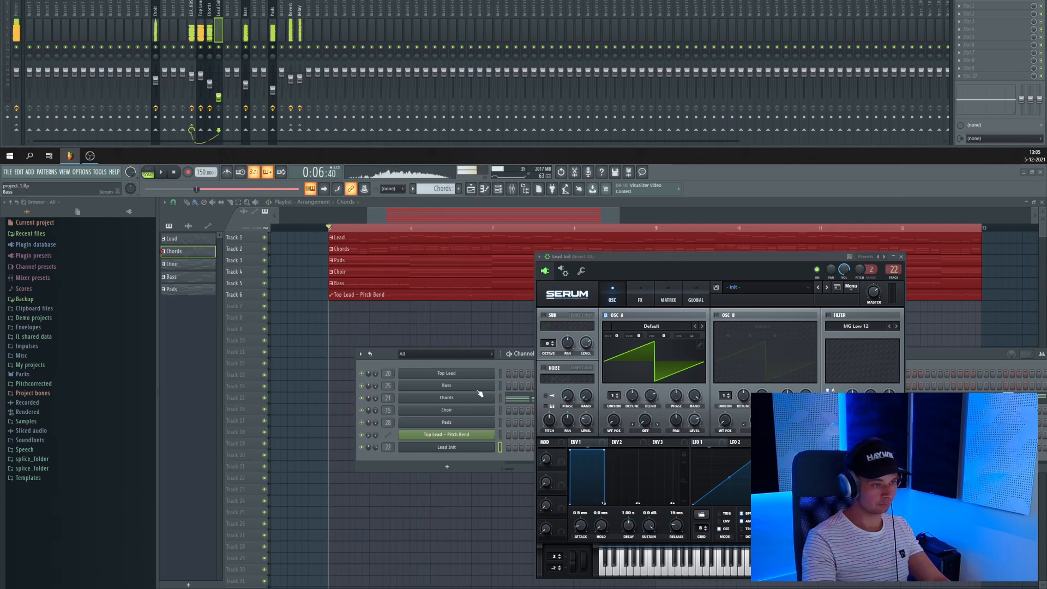
pyautogui.moveTo(527, 360); pyautogui.dragTo(425, 352)
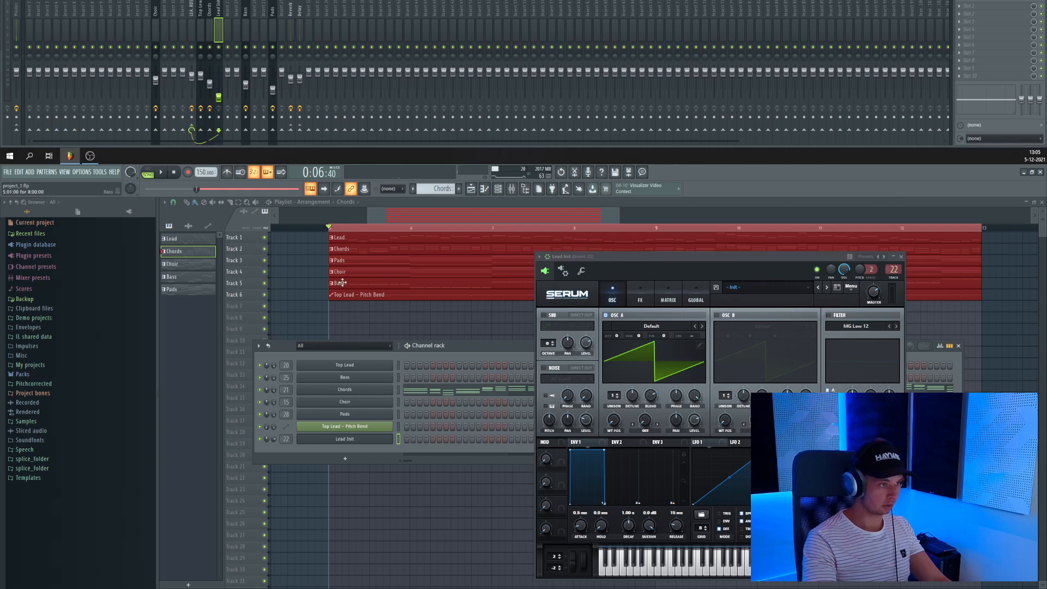
# Step: Select the Lead pattern, add a Layer channel to its channel rack, and name it Lead Layer
pyautogui.click(341, 239)
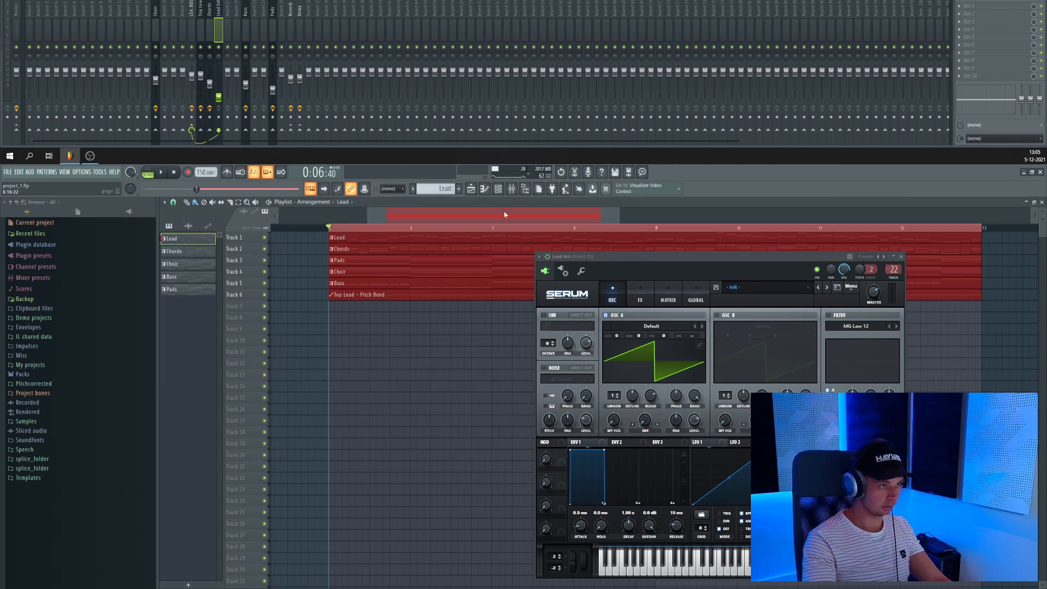
pyautogui.click(497, 189)
pyautogui.click(348, 458)
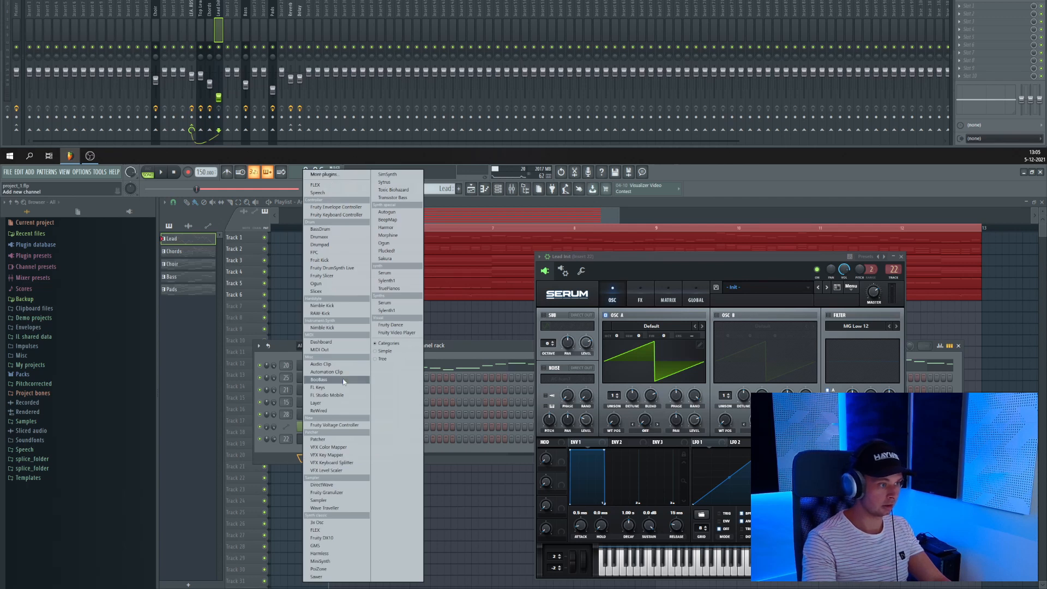
pyautogui.click(336, 403)
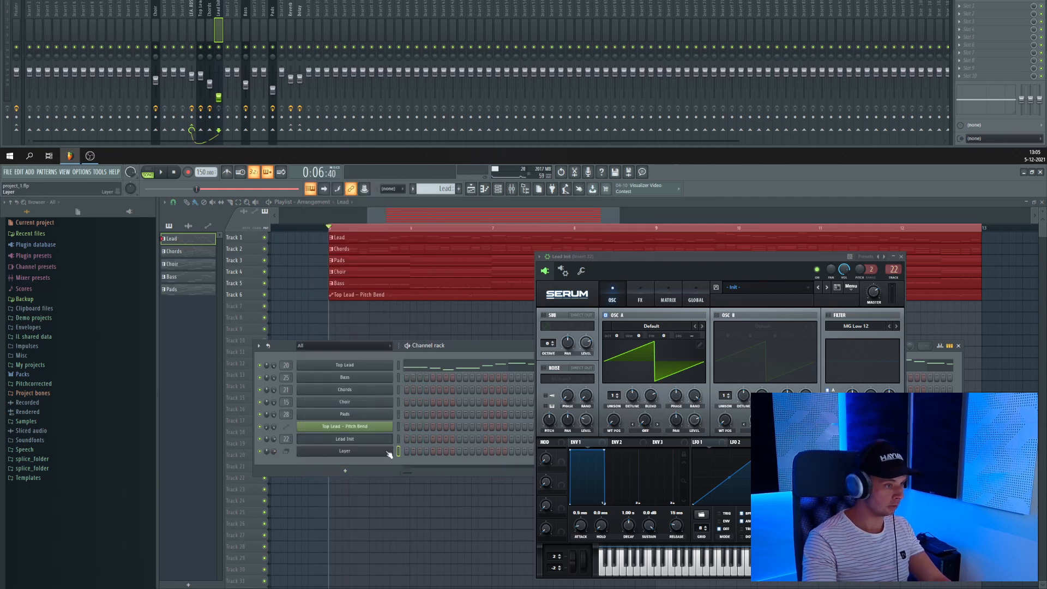
pyautogui.press('F2')
pyautogui.write('Lea')
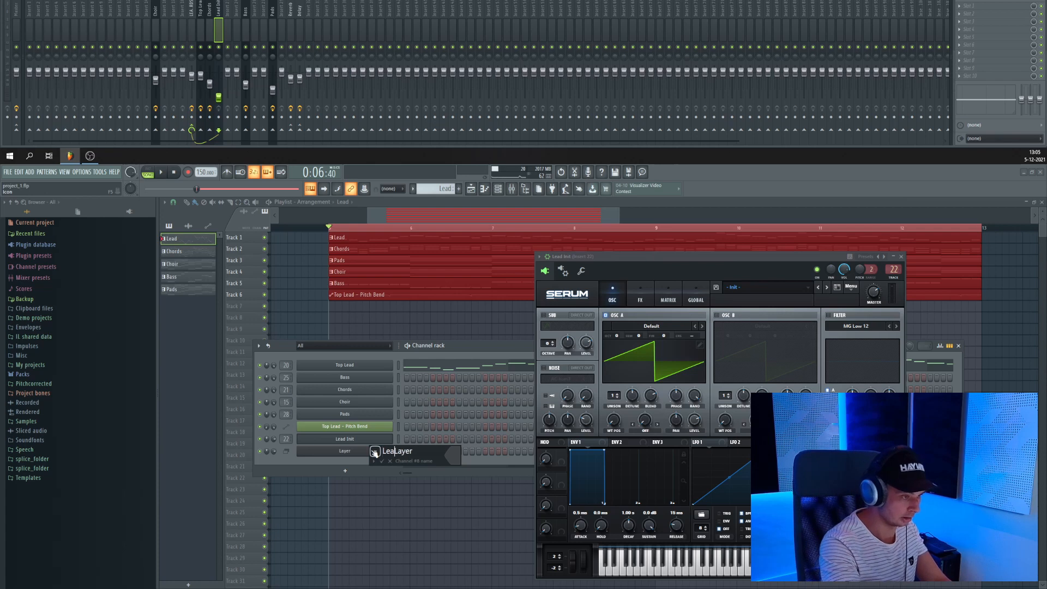
pyautogui.write('d')
pyautogui.press('Return')
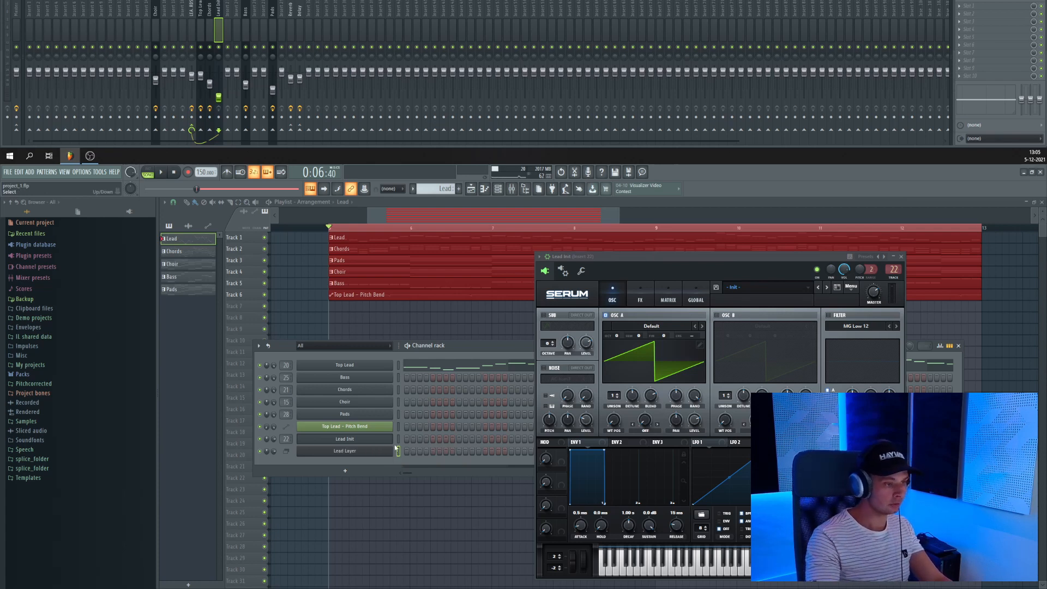
# Step: Move the Lead Layer channel up to the first position in the channel rack
pyautogui.hotkey('alt', 'Up')
pyautogui.hotkey('alt', 'Up')
pyautogui.hotkey('alt', 'Up')
pyautogui.hotkey('alt', 'Up')
pyautogui.hotkey('alt', 'Up')
pyautogui.hotkey('alt', 'Up')
pyautogui.hotkey('alt', 'Up')
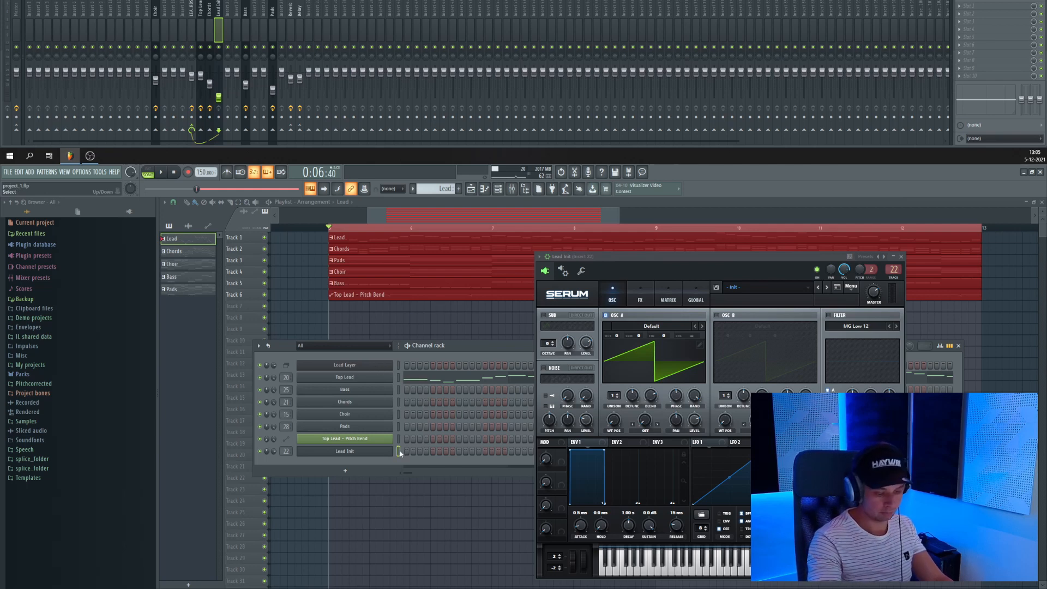
# Step: Move the Lead Init channel up to sit directly below Top Lead in the channel rack
pyautogui.hotkey('alt', 'Up')
pyautogui.hotkey('alt', 'Up')
pyautogui.hotkey('alt', 'Up')
pyautogui.hotkey('alt', 'Up')
pyautogui.hotkey('alt', 'Up')
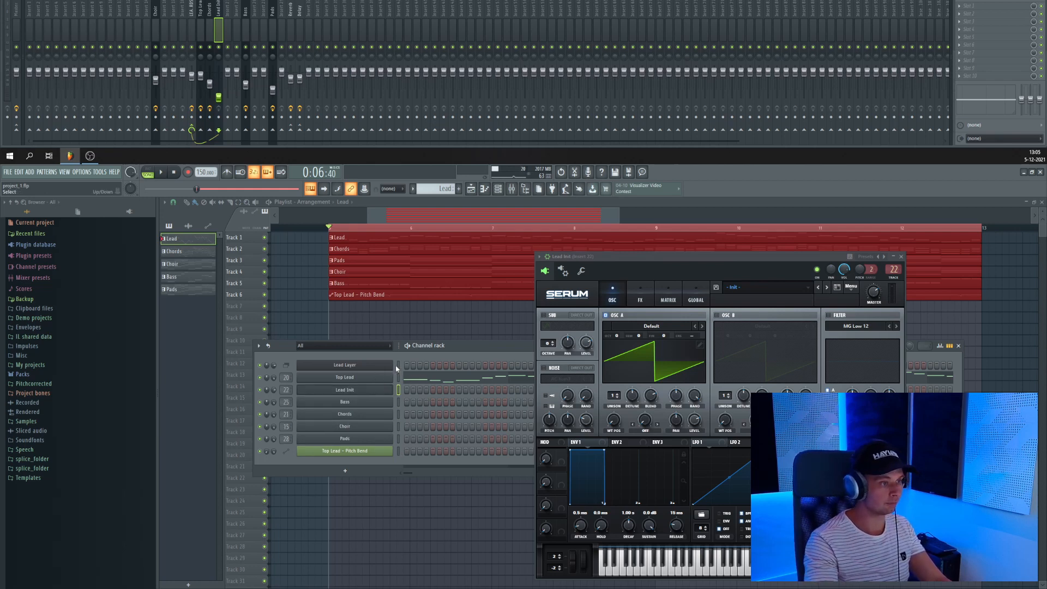
# Step: Add a MIDI Out channel, close its window, and move it directly below Lead Init
pyautogui.click(344, 469)
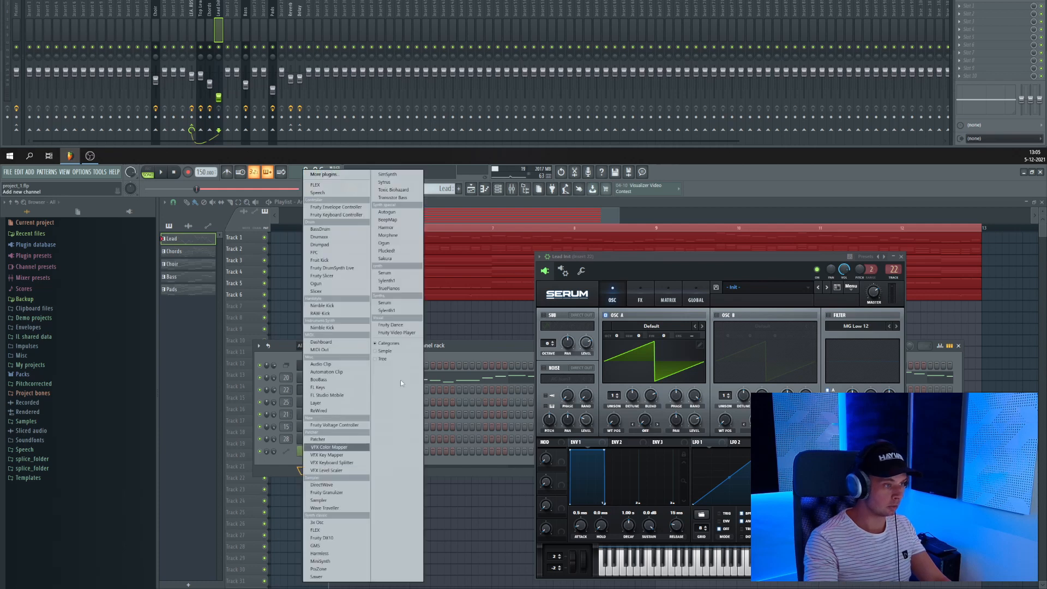
pyautogui.click(328, 351)
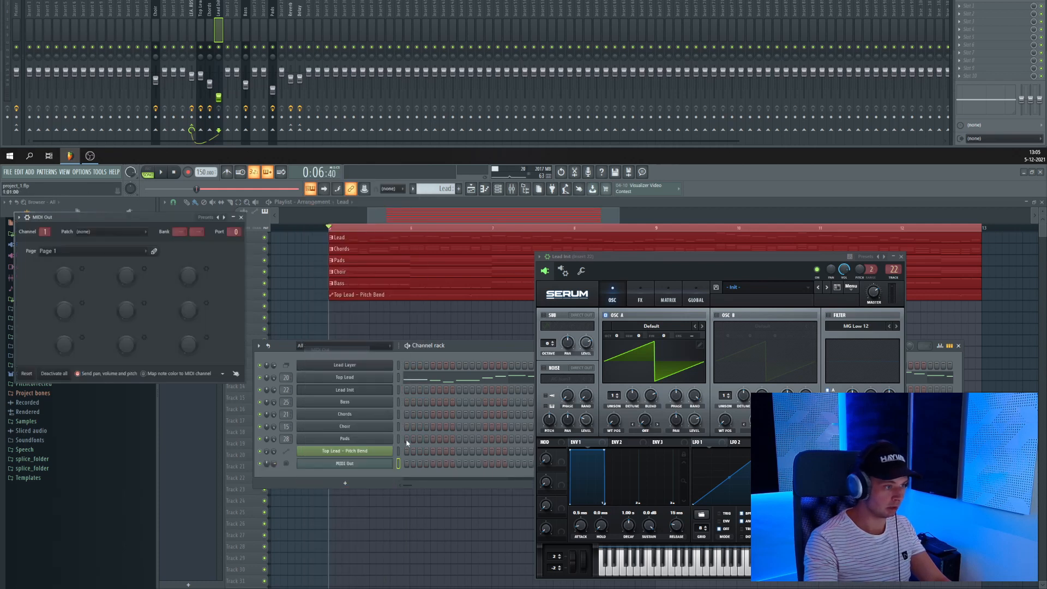
pyautogui.click(241, 217)
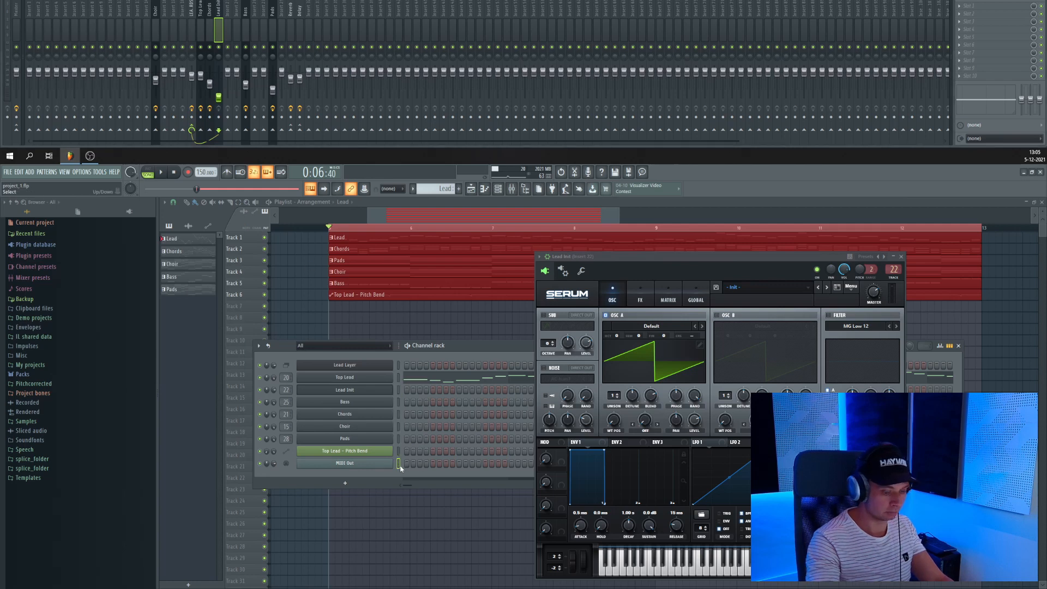
pyautogui.hotkey('alt', 'Up')
pyautogui.hotkey('alt', 'Up')
pyautogui.hotkey('alt', 'Up')
pyautogui.hotkey('alt', 'Up')
pyautogui.hotkey('alt', 'Up')
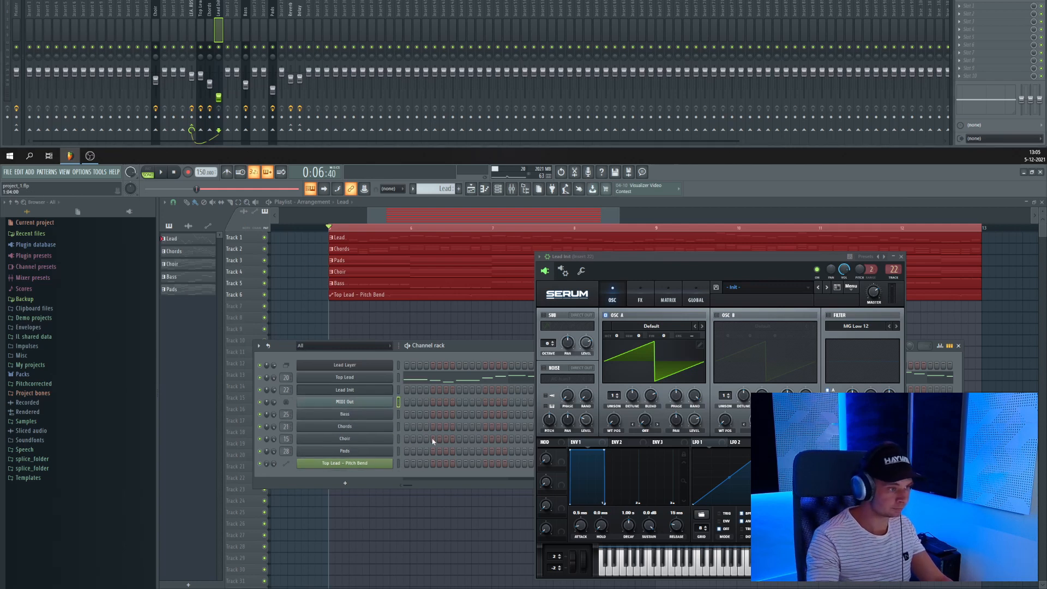
# Step: Open the Lead Layer settings and set Top Lead and Lead Init as its children
pyautogui.click(385, 366)
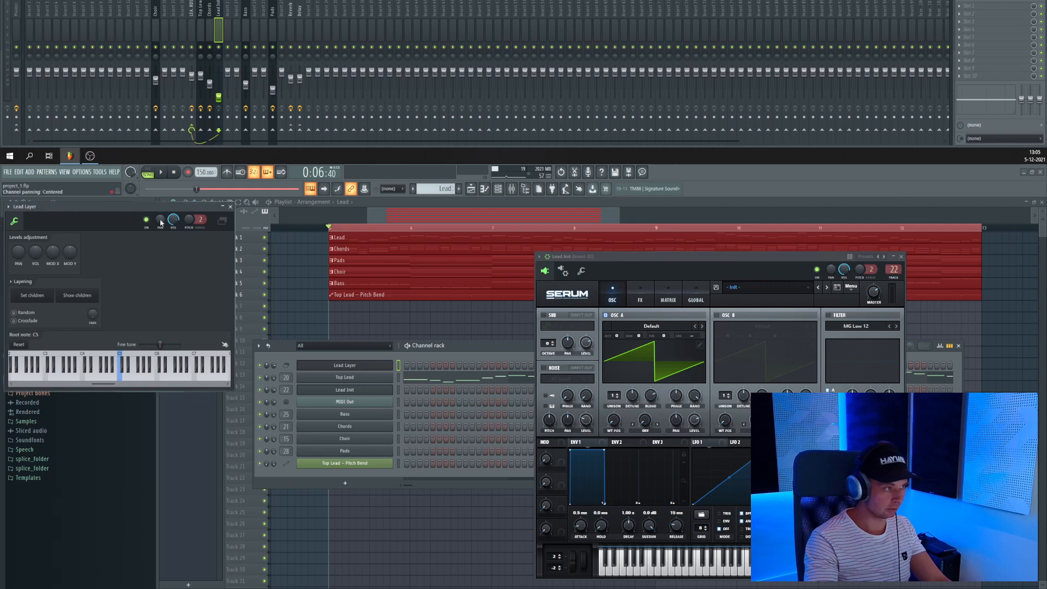
pyautogui.click(399, 379)
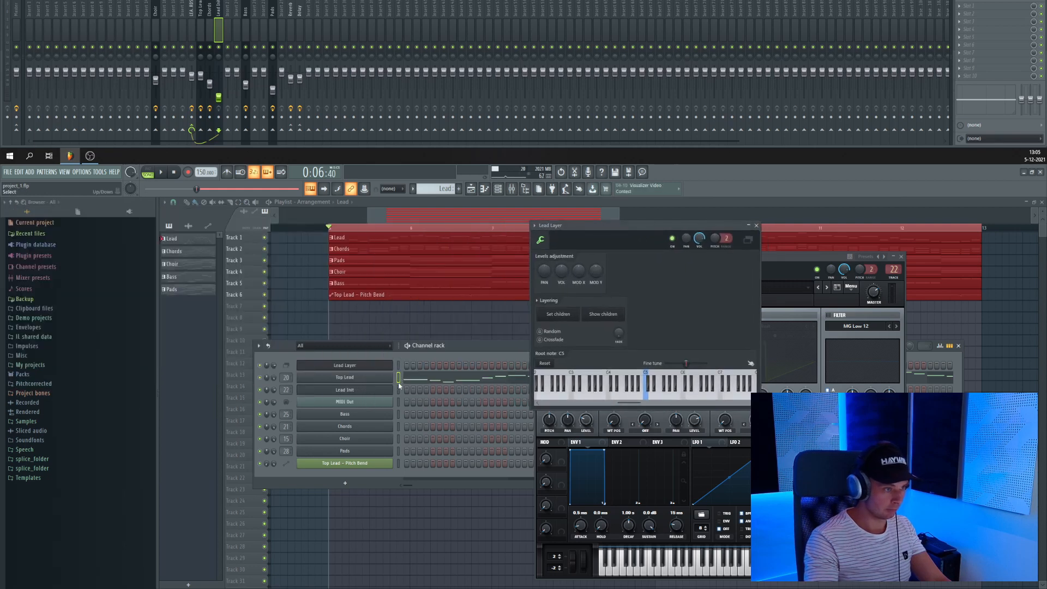
pyautogui.click(564, 317)
# Step: Cut the lead melody's notes from the Top Lead channel and paste them into the Lead Layer channel
pyautogui.doubleClick(399, 378)
pyautogui.click(399, 378)
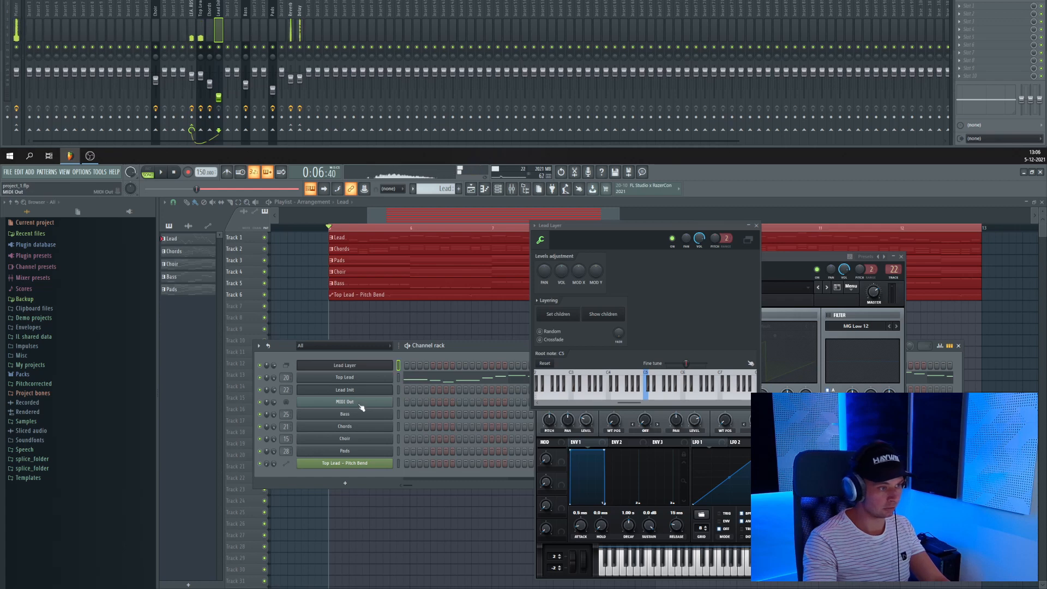
pyautogui.hotkey('ctrl', 'x')
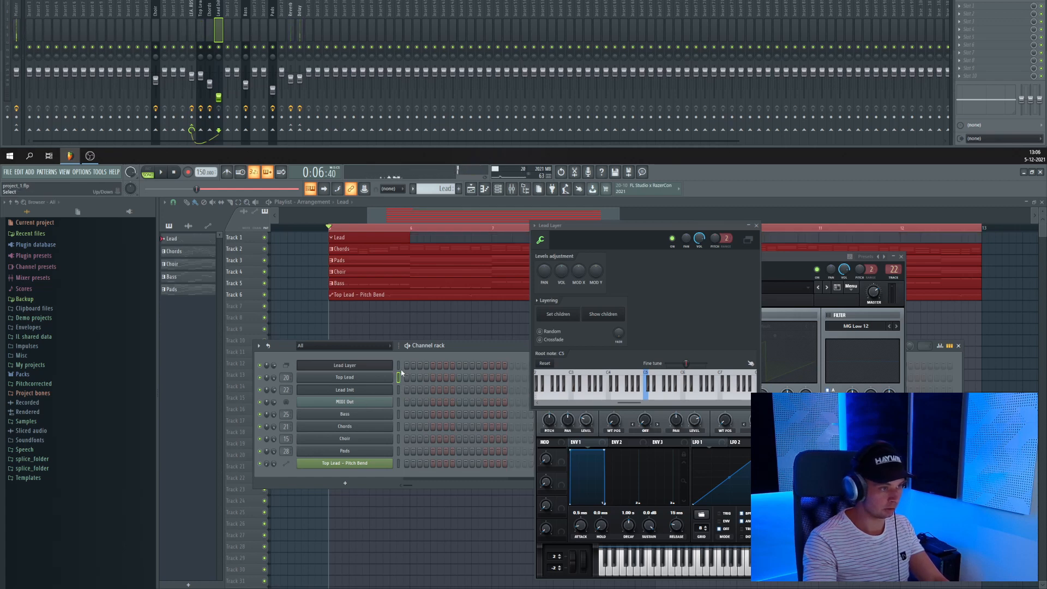
pyautogui.hotkey('ctrl', 'v')
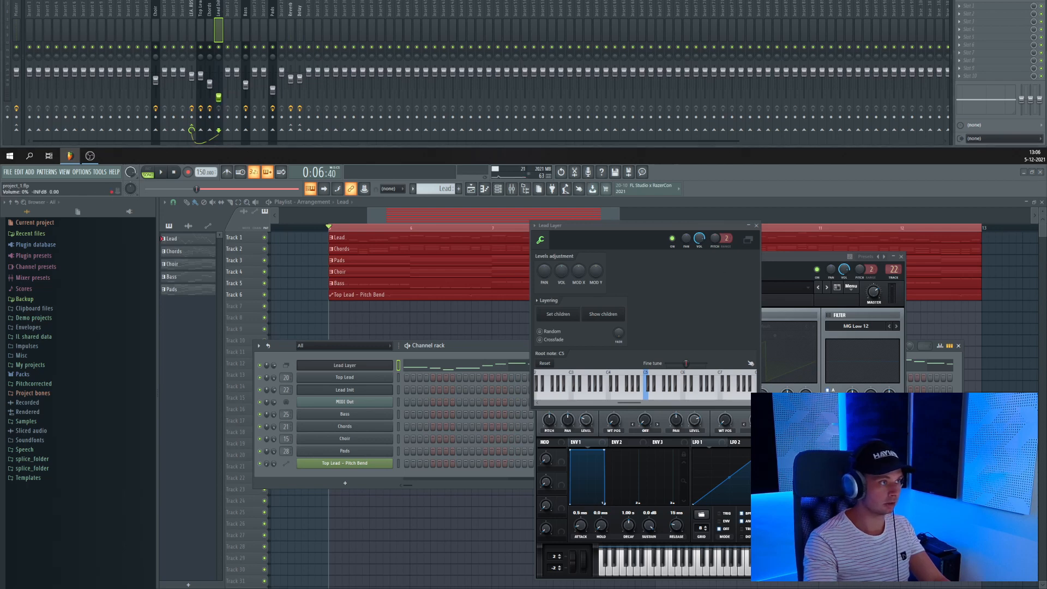
# Step: Raise the Lead Init mixer fader while auditioning the layered lead within the full arrangement
pyautogui.press('space')
pyautogui.moveTo(219, 97); pyautogui.dragTo(218, 68)
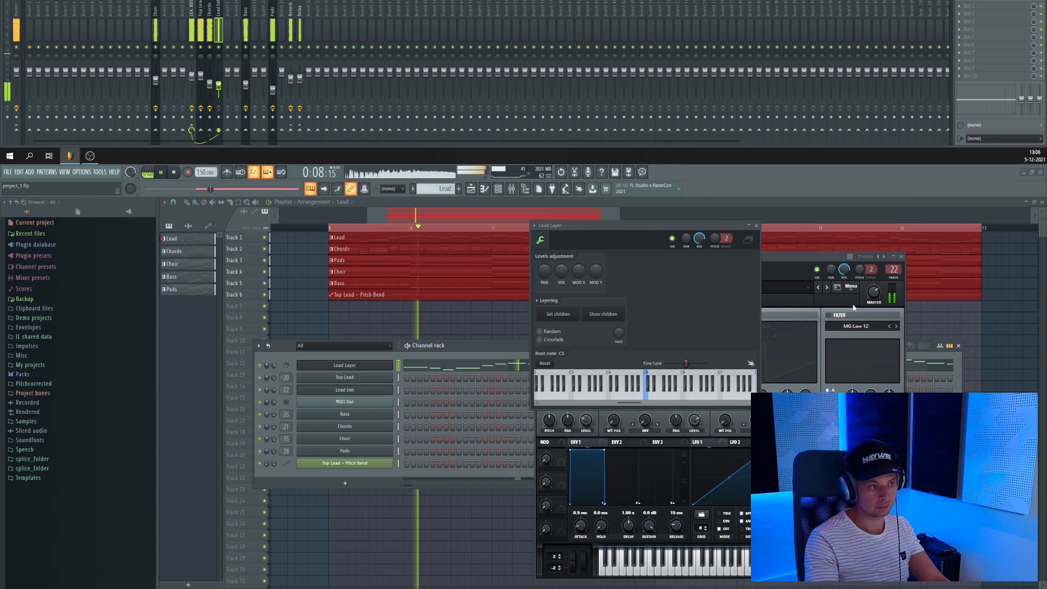
pyautogui.press('space')
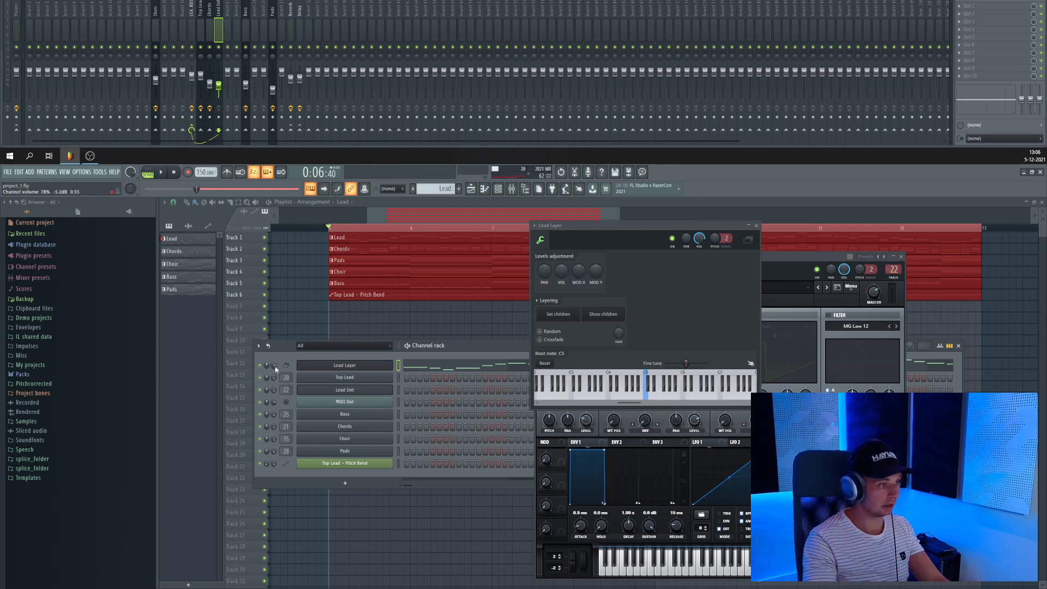
pyautogui.press('space')
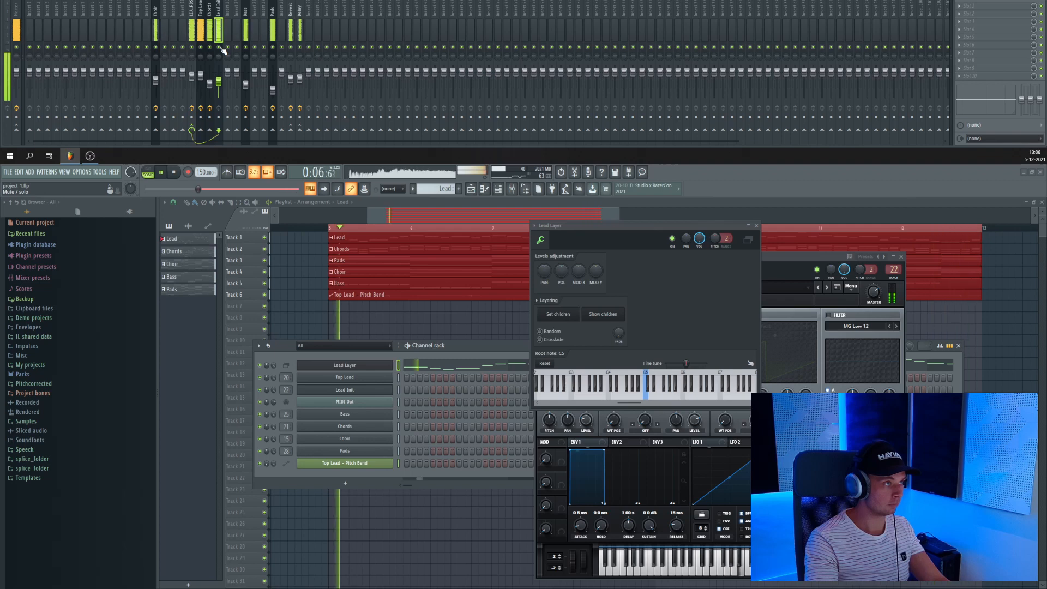
pyautogui.press('space')
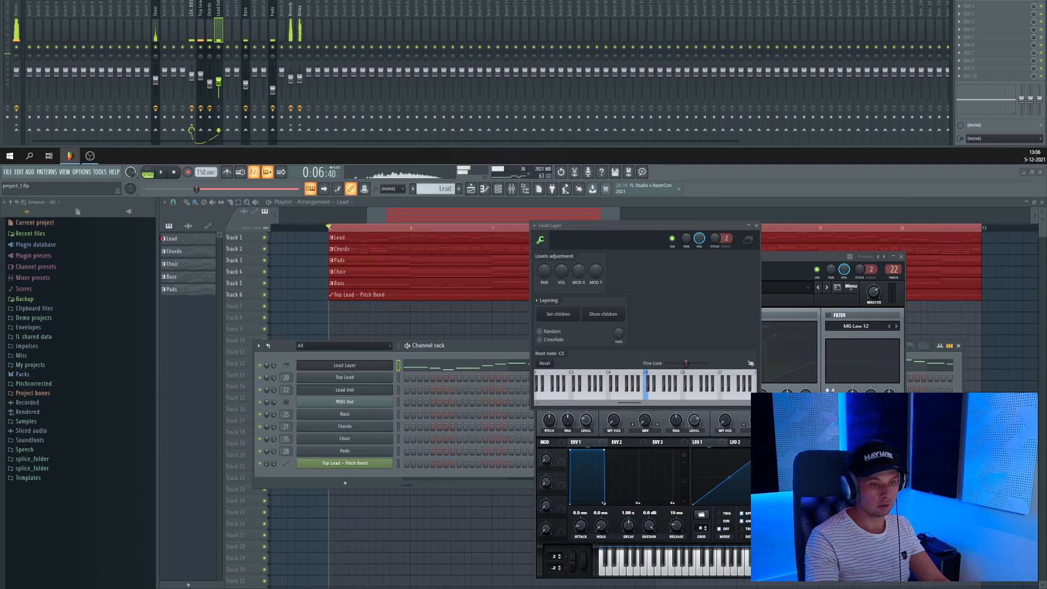
# Step: Close the Lead Layer settings and play the arrangement again to check the Lead Init balance
pyautogui.click(755, 225)
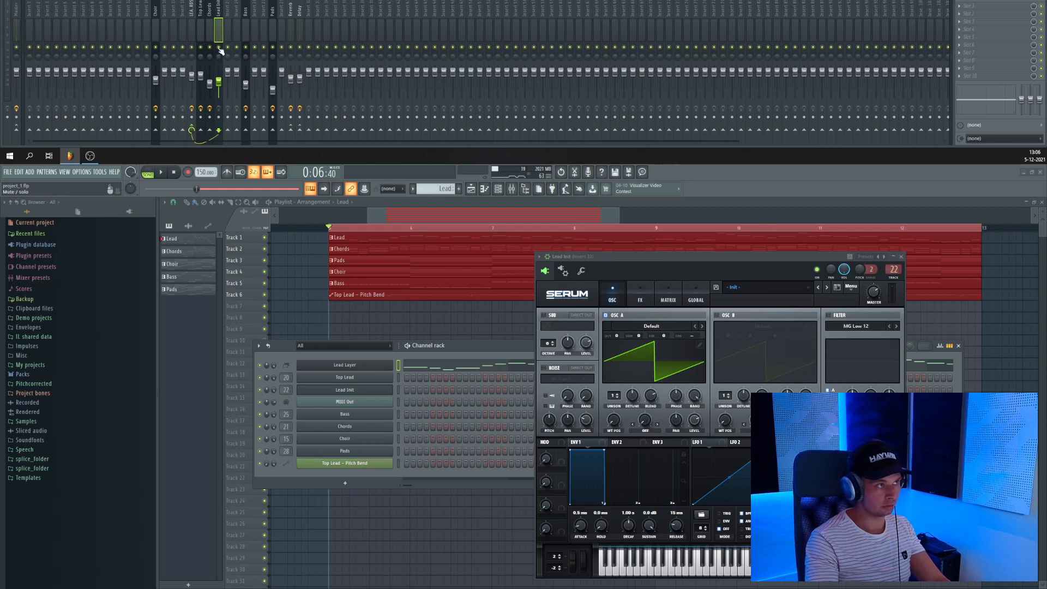
pyautogui.press('space')
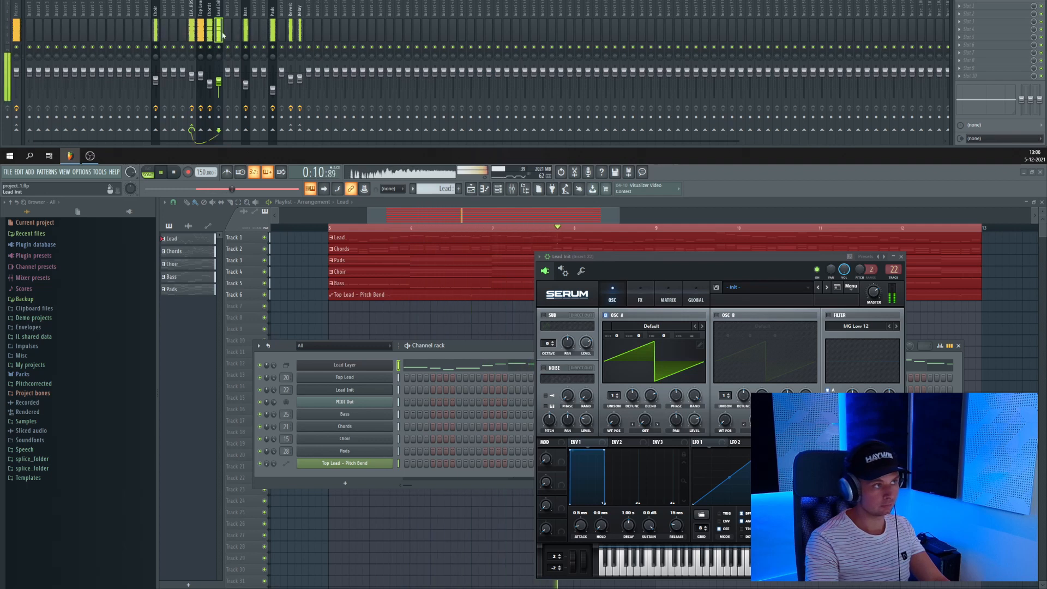
pyautogui.press('space')
# Step: Find and load FabFilter Pro-Q 3 in the first effect slot of the Lead Init mixer track
pyautogui.click(976, 5)
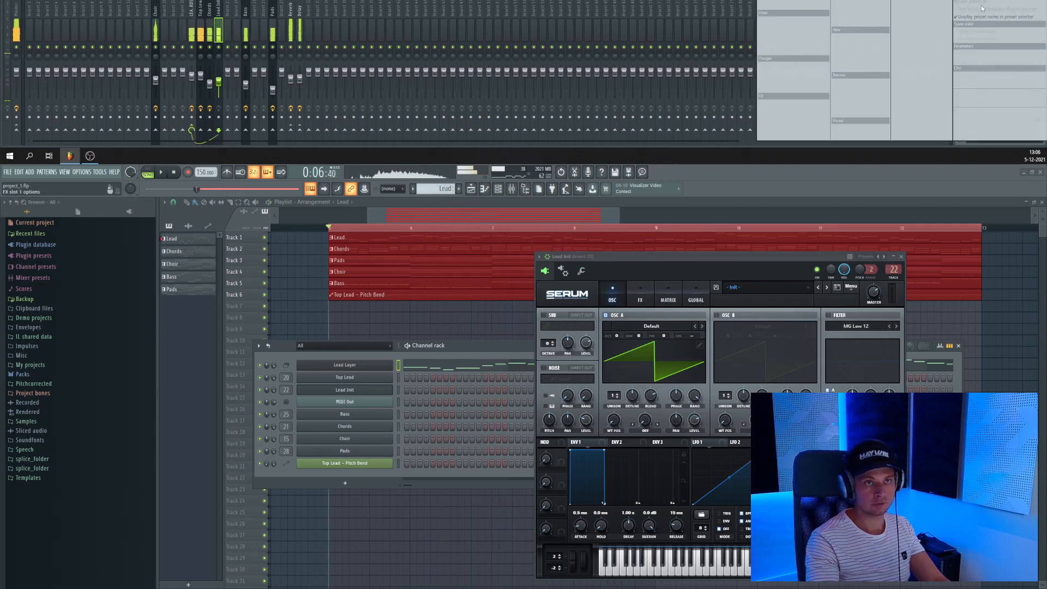
pyautogui.write('pro')
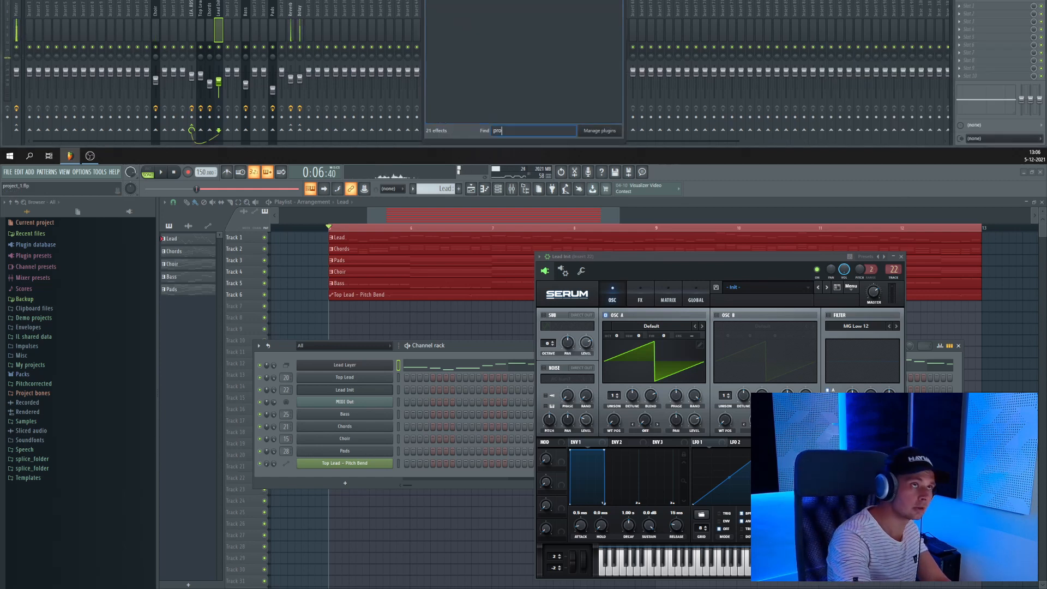
pyautogui.press('Return')
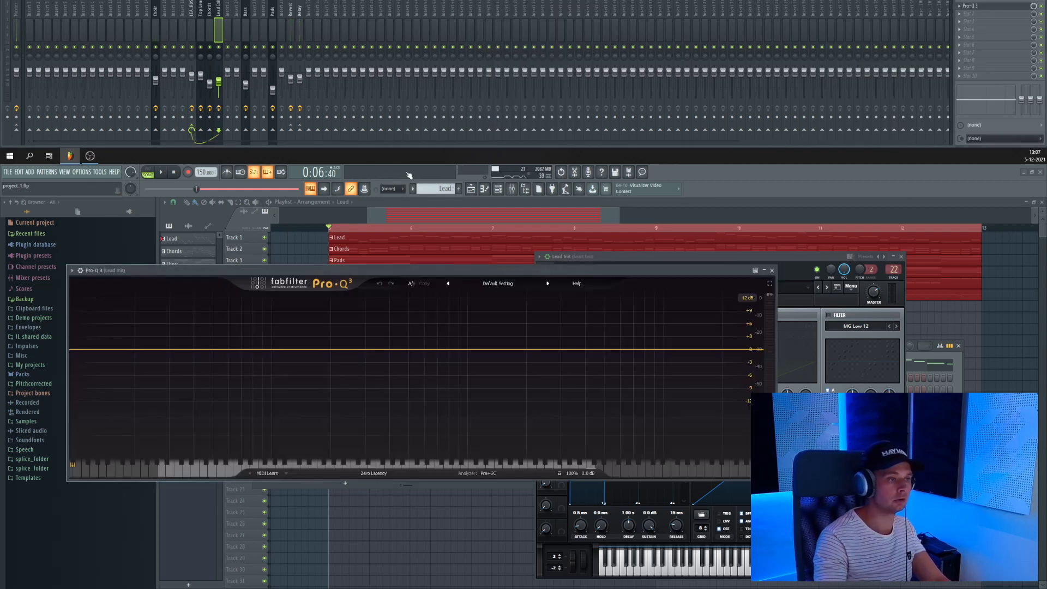
# Step: During playback, shape Lead Init in Pro-Q 3 with a 24 dB/oct low cut at about 280 Hz and a wide 4 dB boost near 1.3 kHz
pyautogui.press('space')
pyautogui.moveTo(95, 349); pyautogui.dragTo(360, 358)
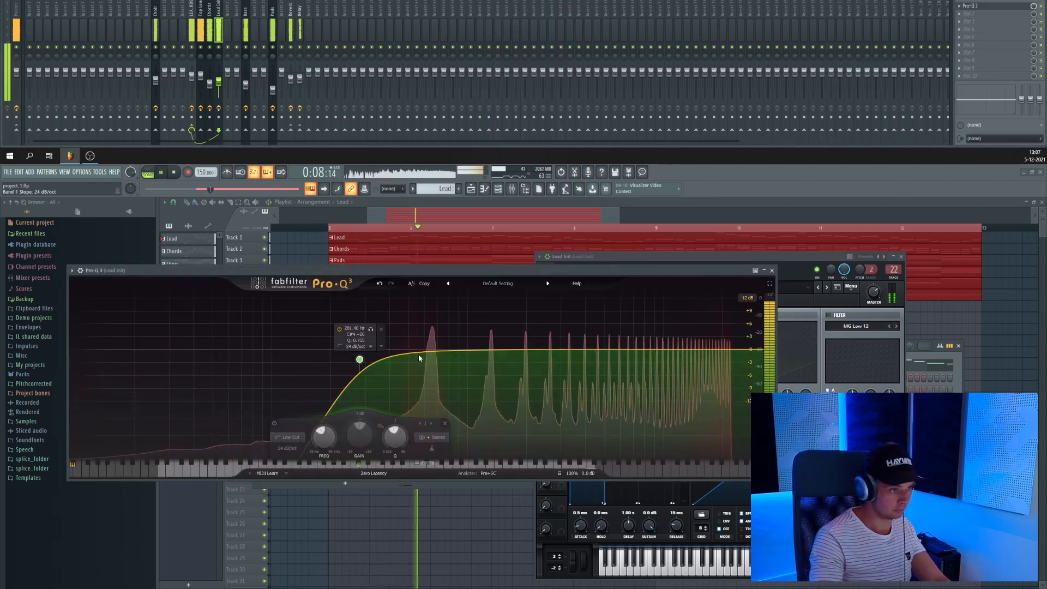
pyautogui.moveTo(422, 350); pyautogui.dragTo(489, 334)
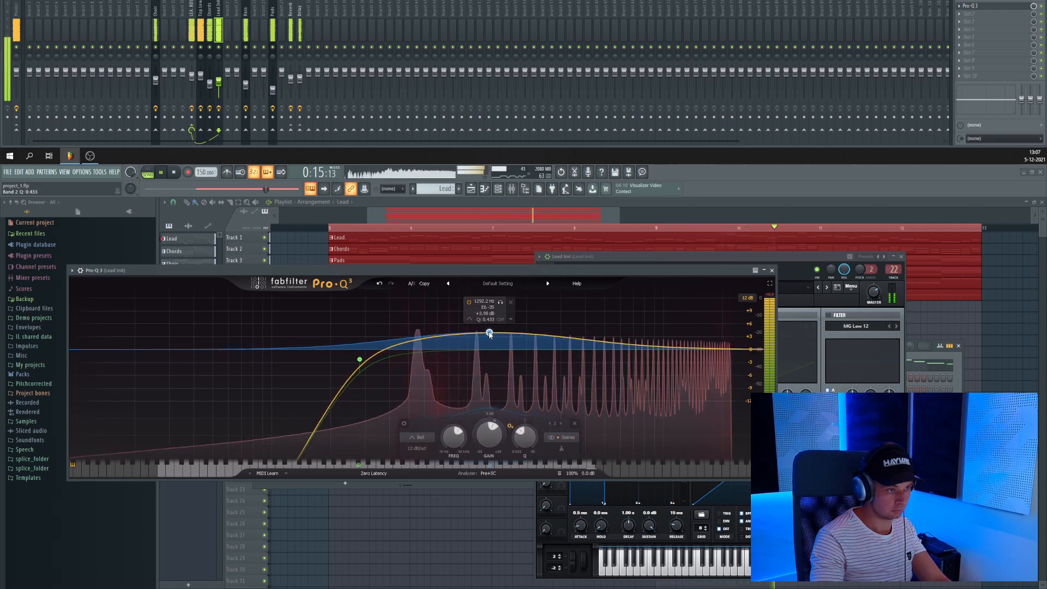
# Step: Raise the Lead Init mixer fader slightly while auditioning the equalized track, and close the equalizer after stopping playback
pyautogui.click(220, 48)
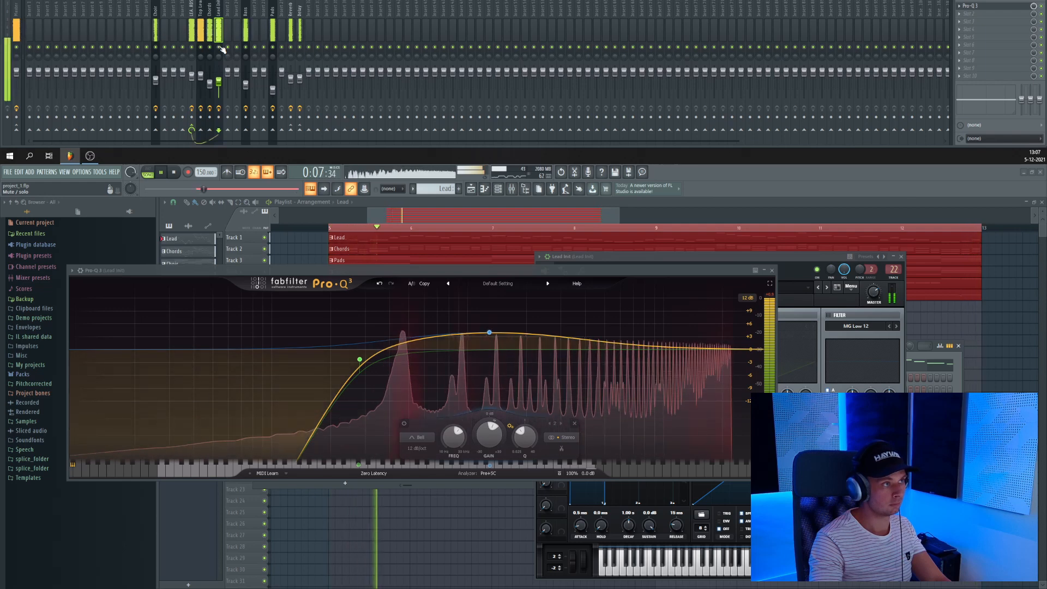
pyautogui.moveTo(223, 84); pyautogui.dragTo(223, 80)
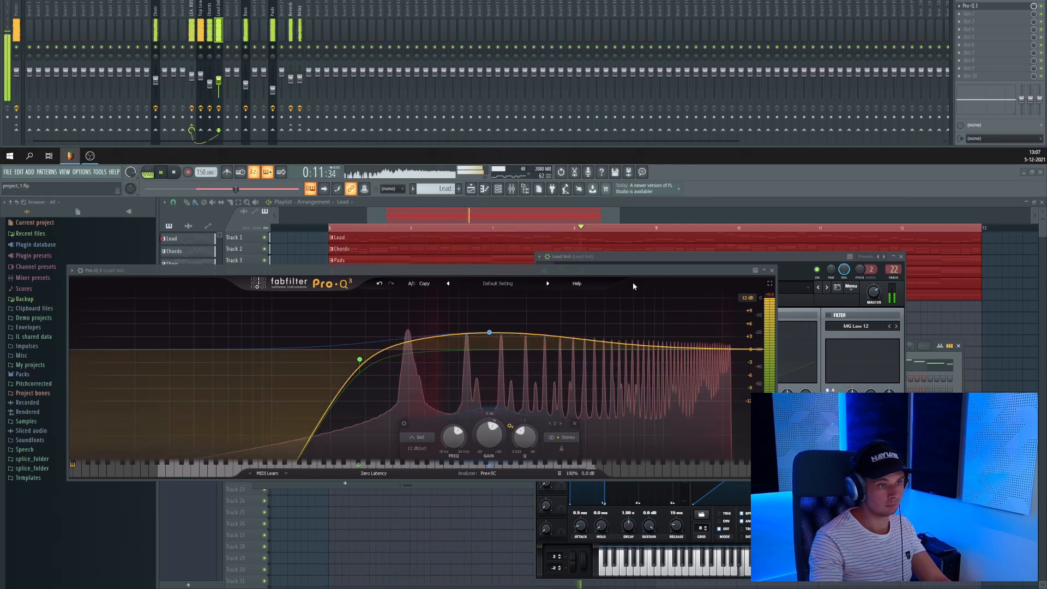
pyautogui.press('space')
pyautogui.click(771, 270)
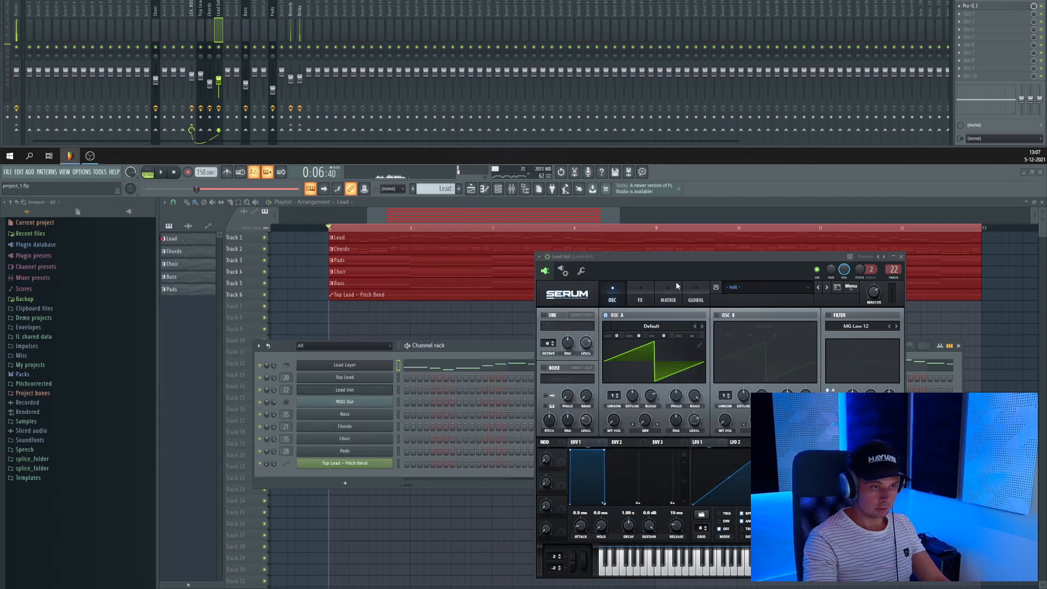
# Step: Raise the portamento in the Lead Init Serum instance, and check the Top Lead Serum settings for comparison
pyautogui.moveTo(676, 272); pyautogui.dragTo(483, 261)
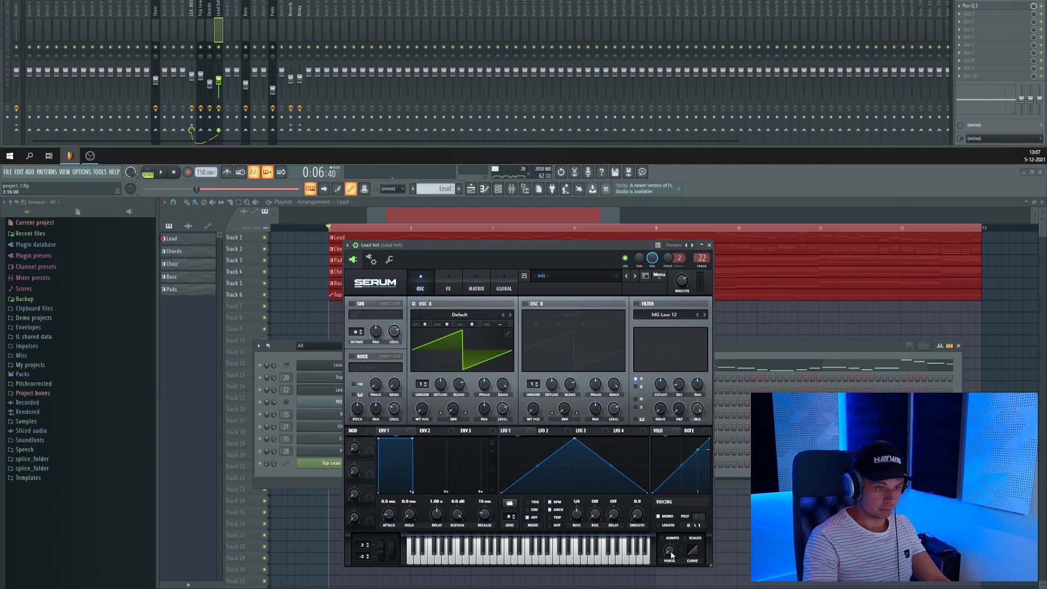
pyautogui.moveTo(670, 552); pyautogui.dragTo(670, 521)
pyautogui.moveTo(573, 248); pyautogui.dragTo(847, 243)
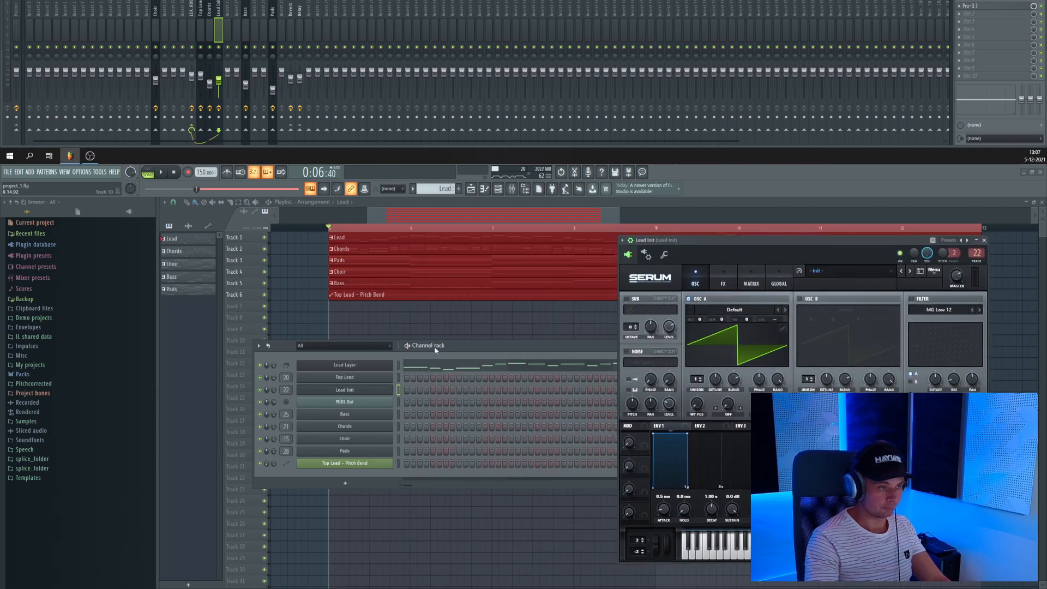
pyautogui.click(362, 377)
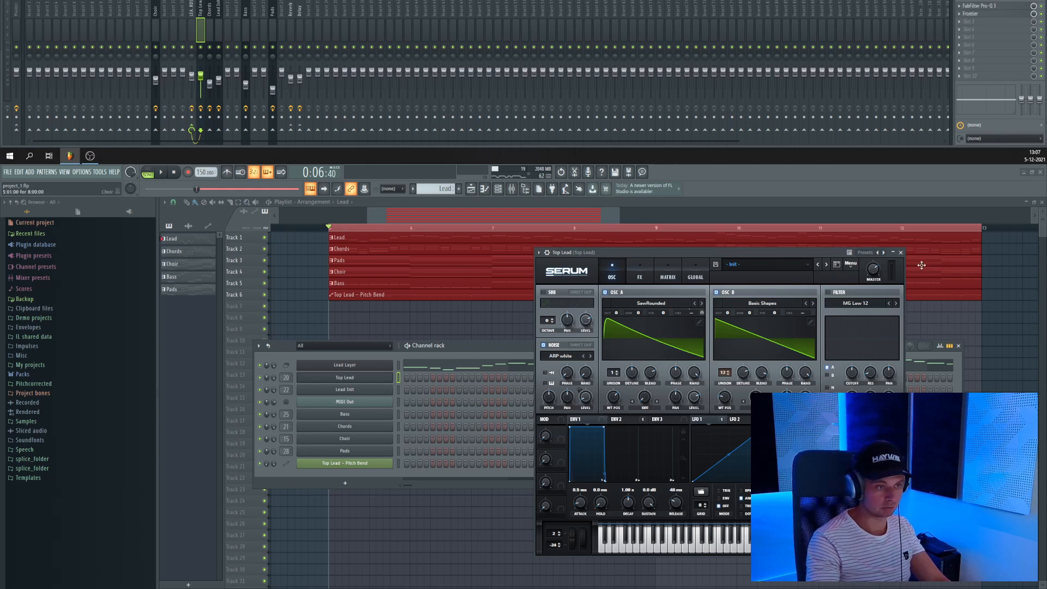
pyautogui.click(901, 253)
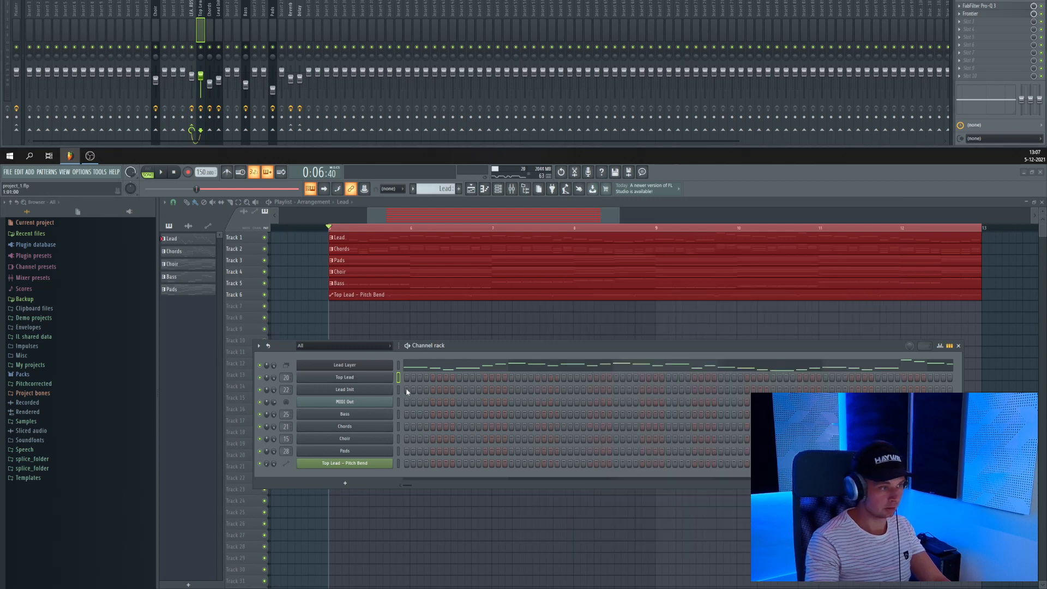
# Step: Select the Lead Layer channel and compare the arrangement with the Lead Init mixer track muted and unmuted during playback
pyautogui.click(398, 366)
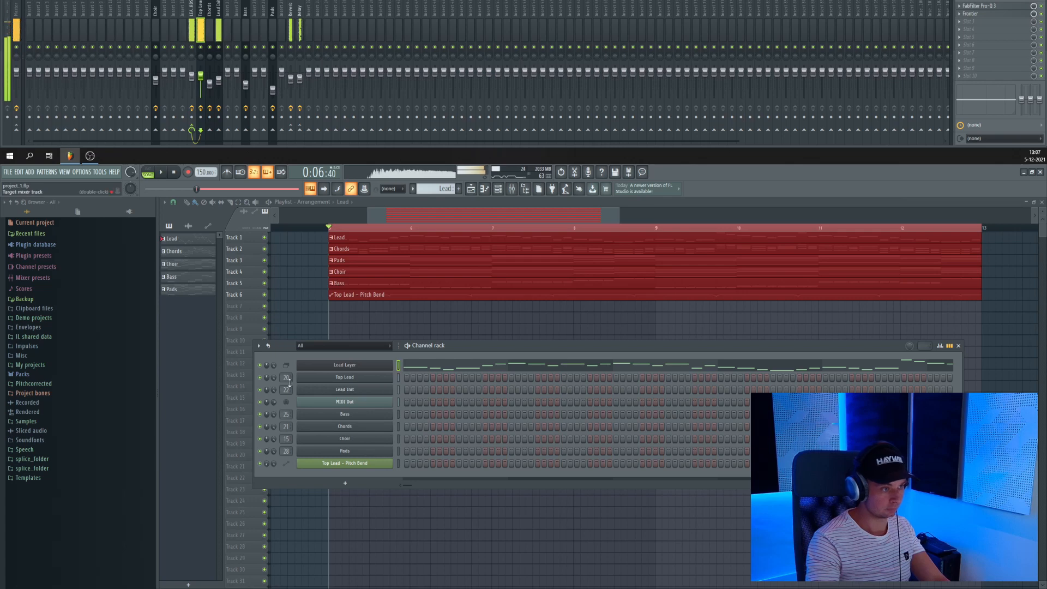
pyautogui.click(219, 48)
pyautogui.press('space')
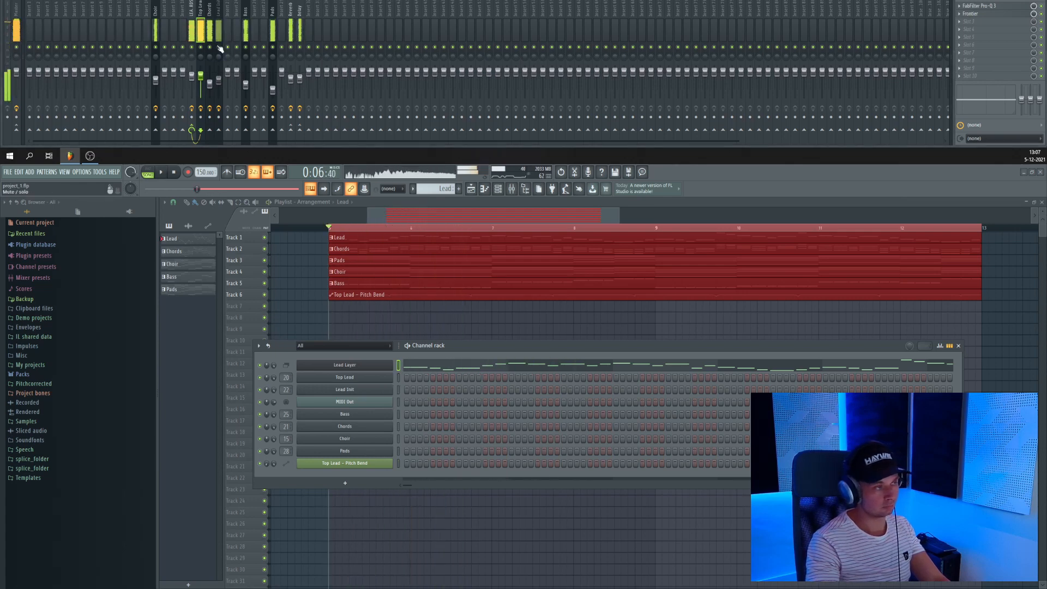
pyautogui.press('space')
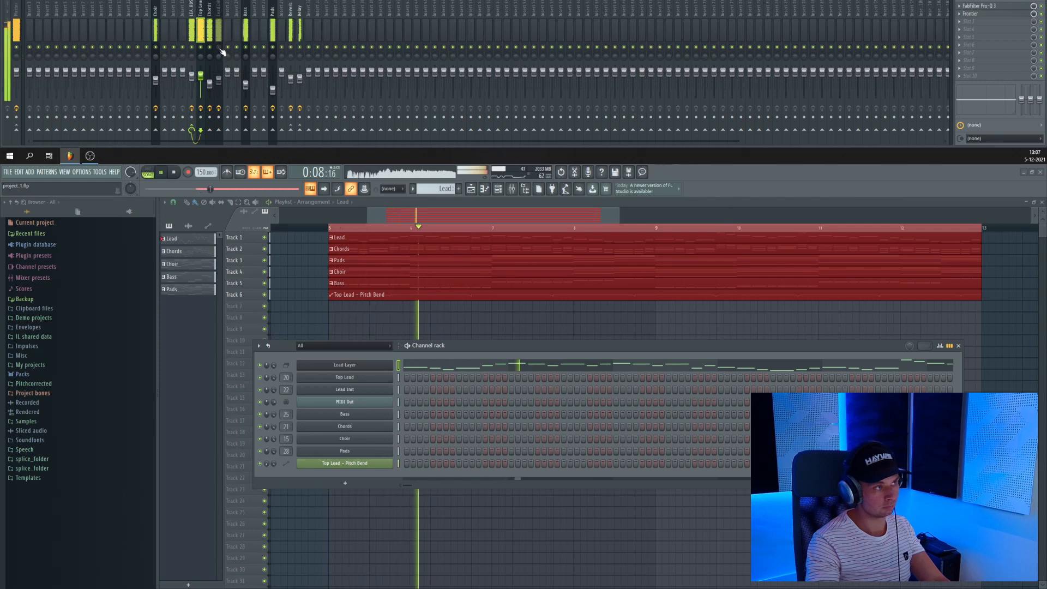
pyautogui.press('space')
pyautogui.press('space')
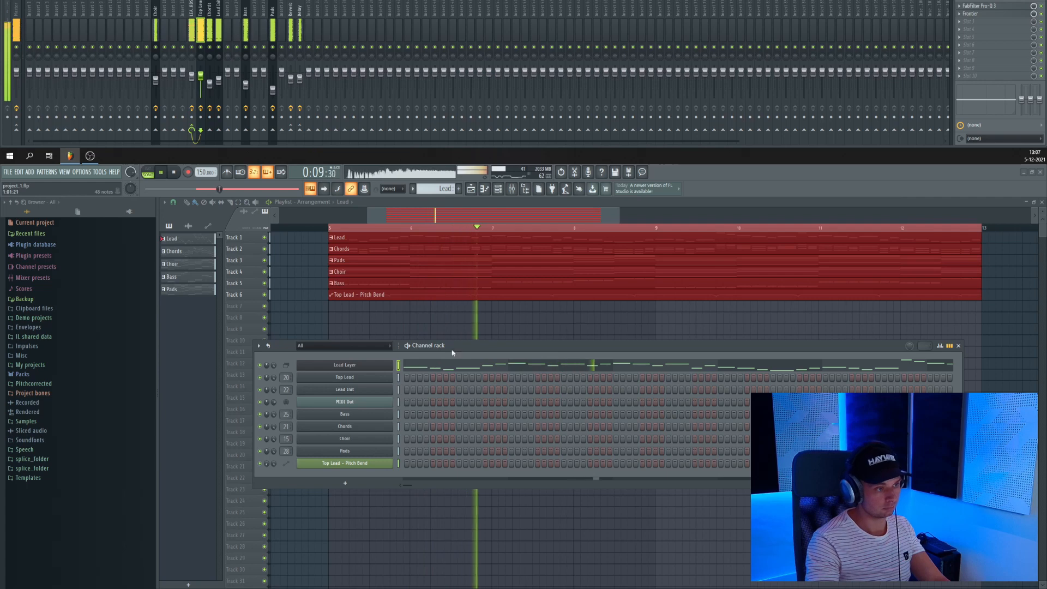
pyautogui.moveTo(465, 348); pyautogui.dragTo(455, 349)
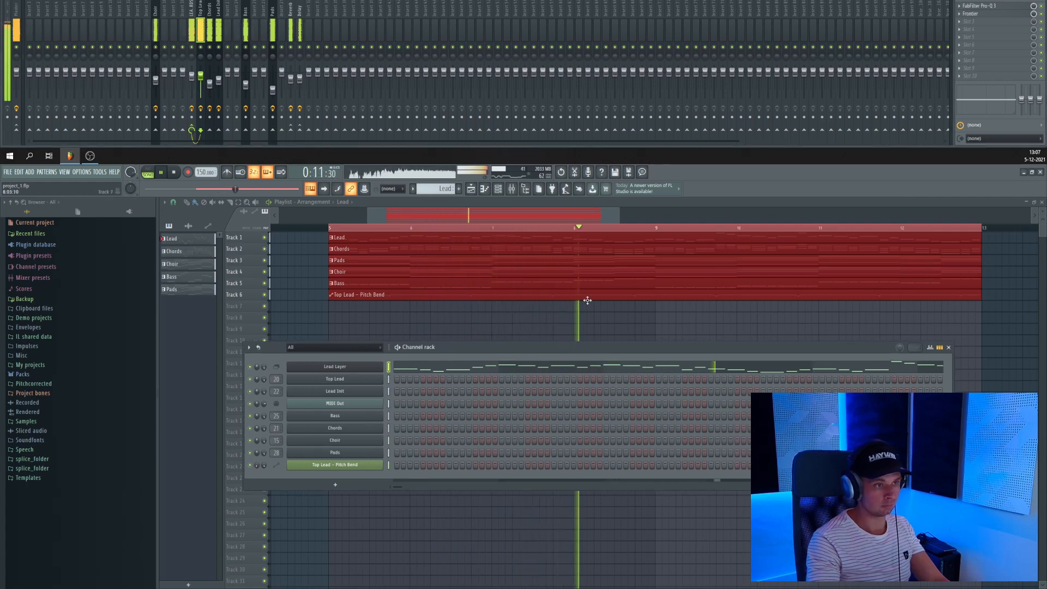
pyautogui.moveTo(654, 314); pyautogui.dragTo(593, 317)
pyautogui.press('space')
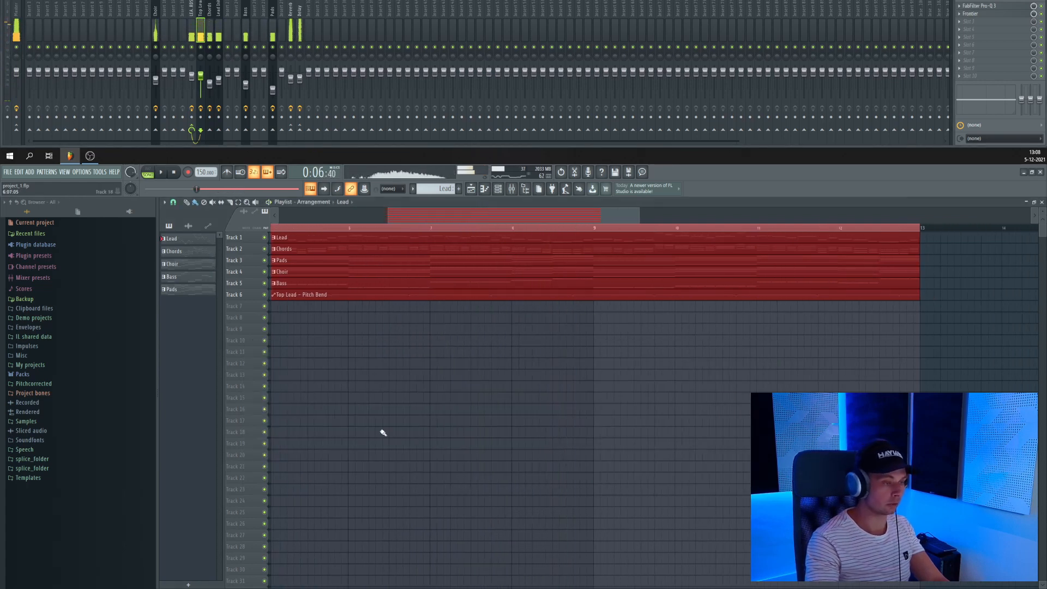
pyautogui.moveTo(537, 327); pyautogui.dragTo(664, 310)
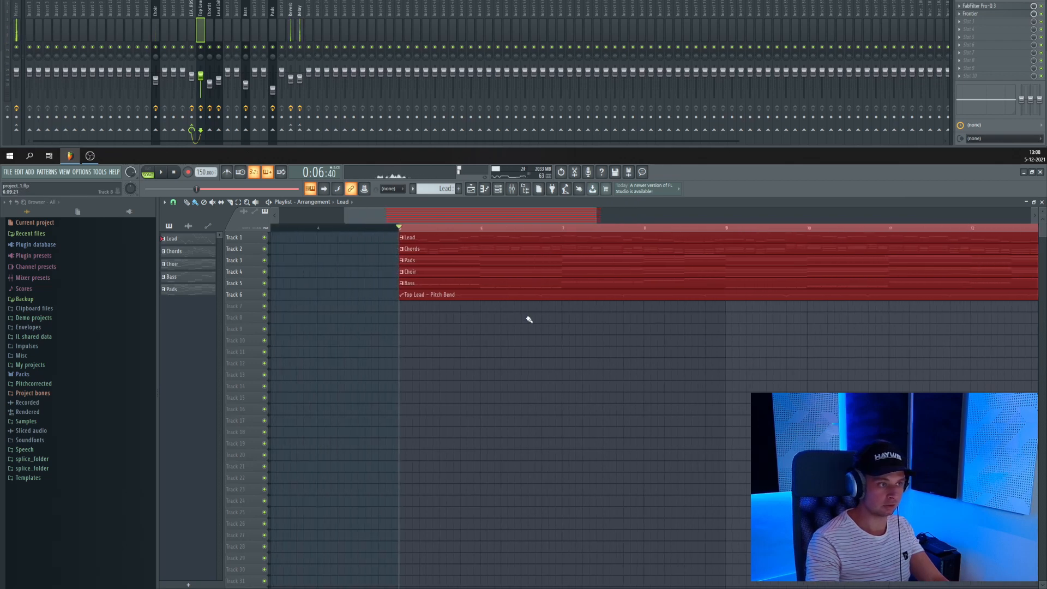
pyautogui.scroll(3, 531, 318)
pyautogui.moveTo(534, 305); pyautogui.dragTo(497, 339)
pyautogui.scroll(-3, 496, 339)
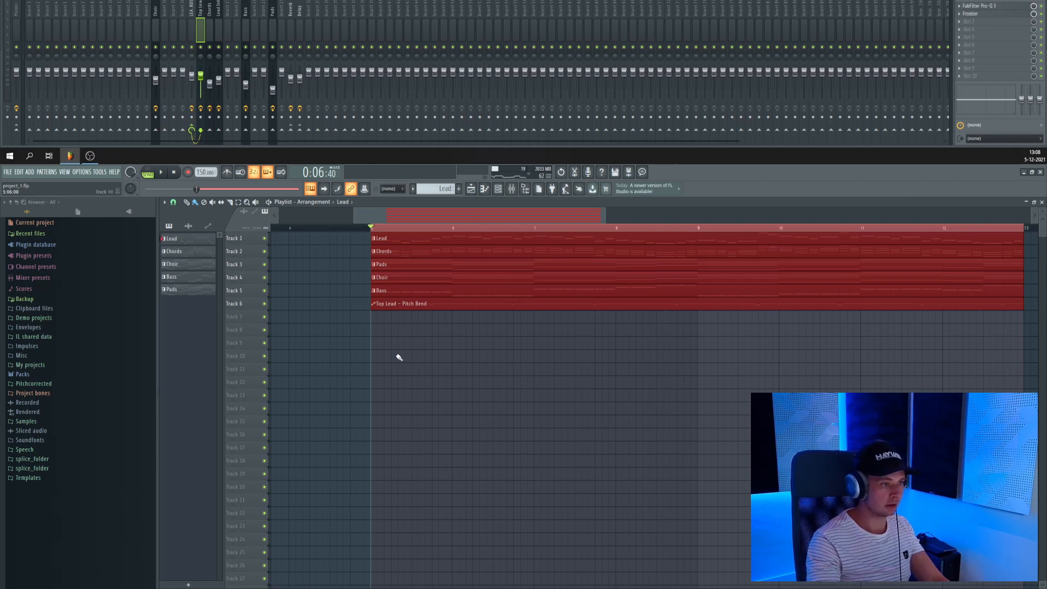
pyautogui.scroll(-4, 398, 311)
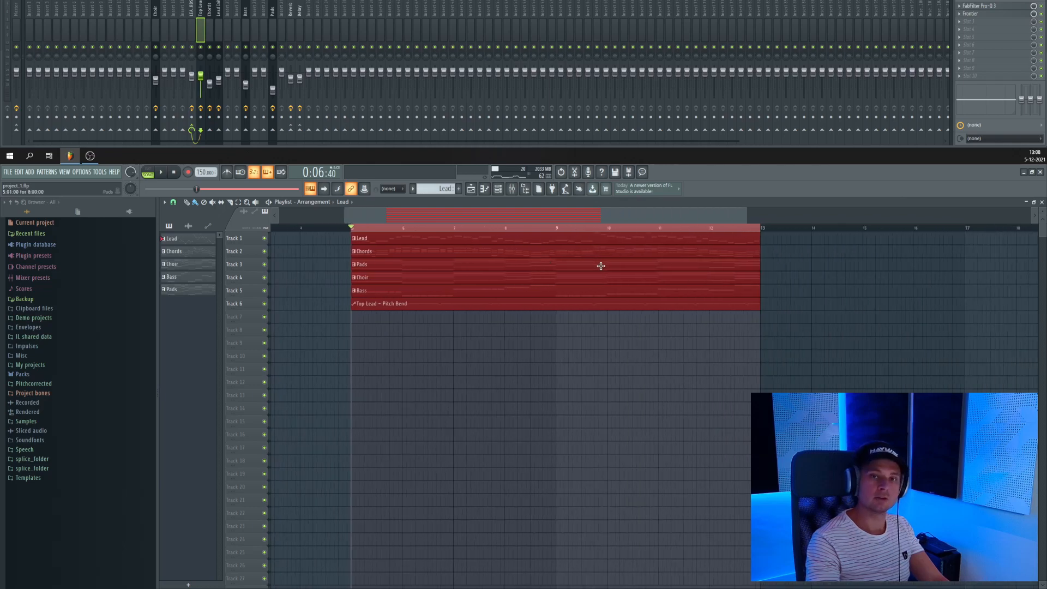